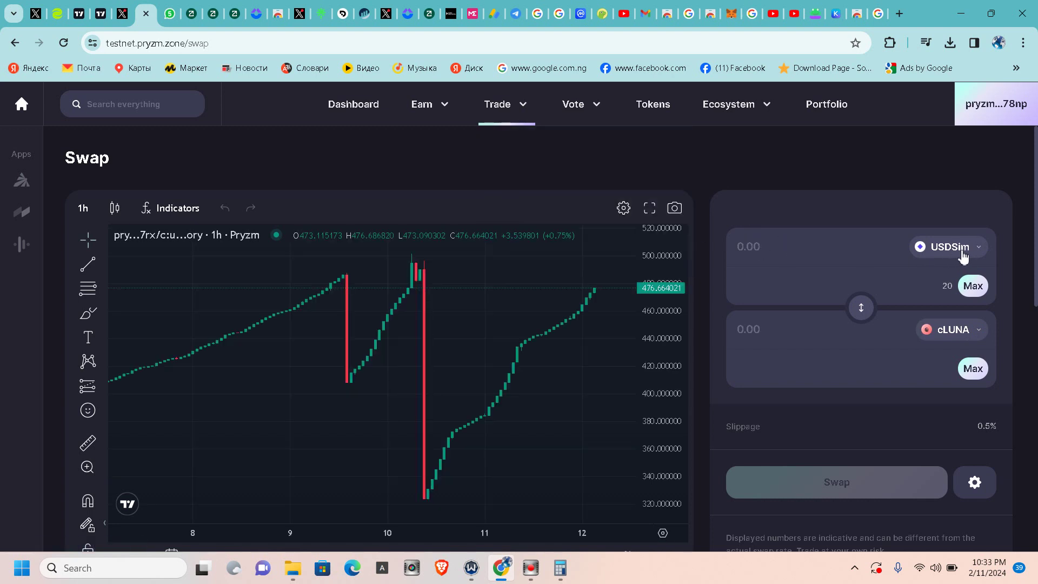
- Set up a swap from USDSim to PRYZM with an amount of 1 USDSim
{"action": "left_click", "coordinate": [968, 331]}
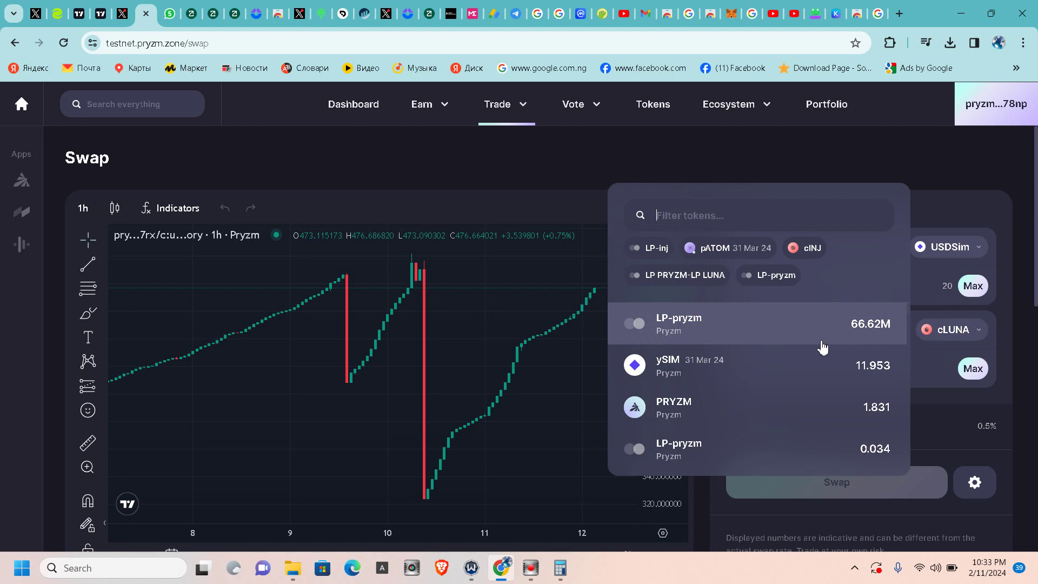
{"action": "left_click", "coordinate": [753, 420]}
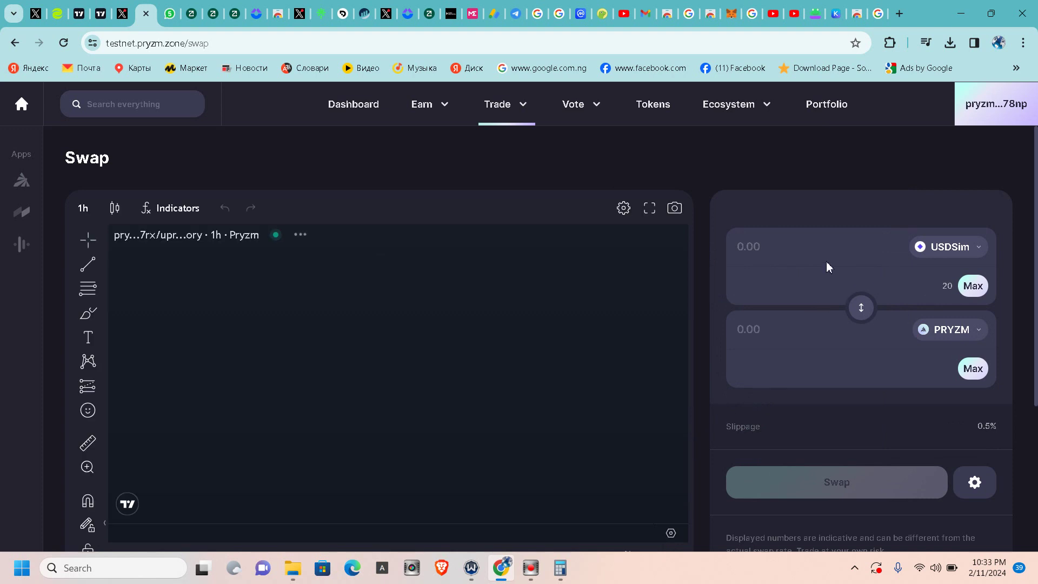
{"action": "left_click", "coordinate": [783, 244]}
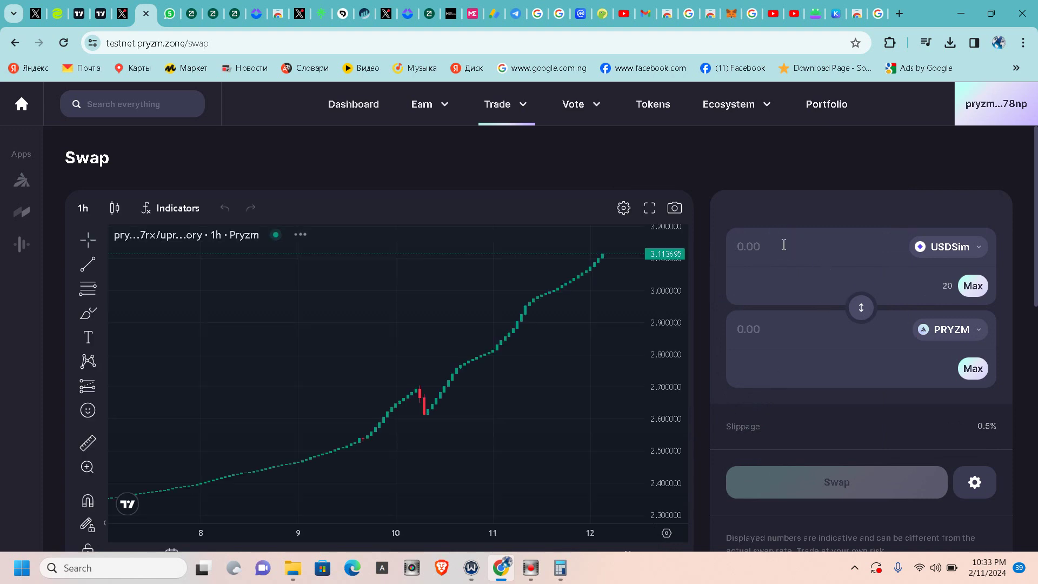
{"action": "type", "text": "1"}
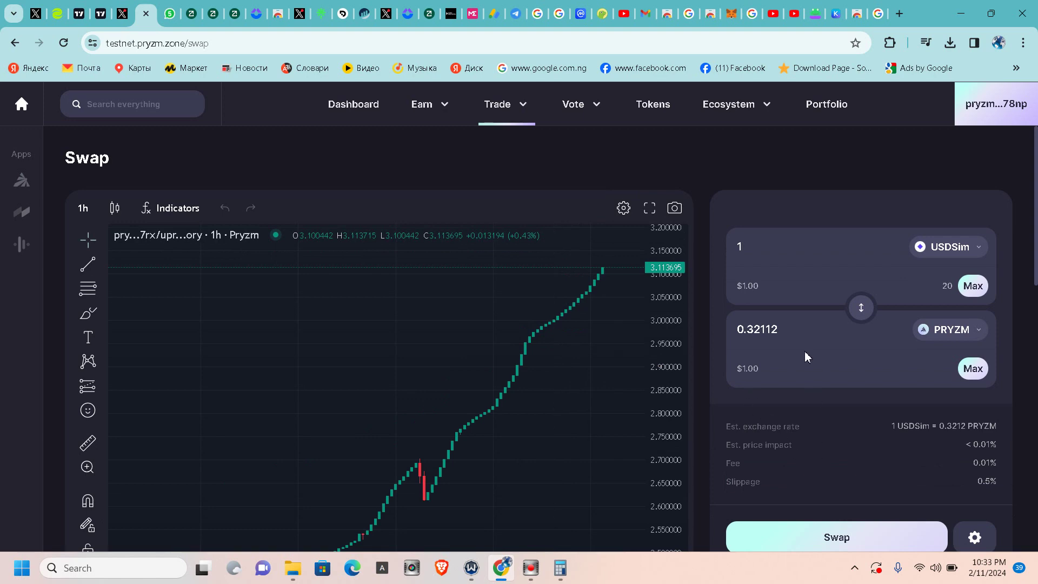
- Submit the USDSim-to-PRYZM swap and approve its transaction in the Leap wallet
{"action": "scroll", "coordinate": [815, 357], "scroll_direction": "down", "scroll_amount": 3}
{"action": "left_click", "coordinate": [825, 403]}
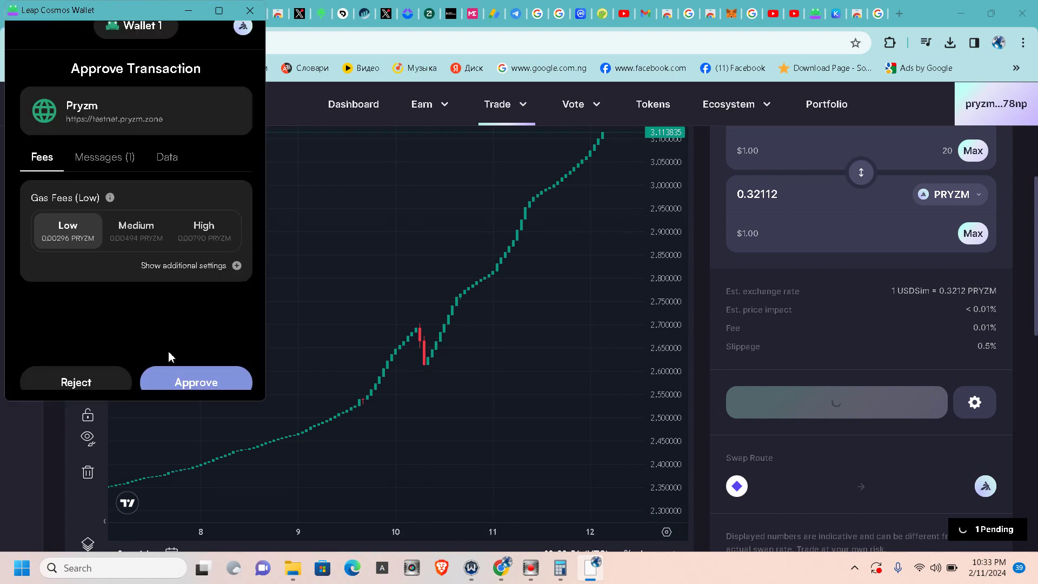
{"action": "left_click", "coordinate": [190, 378]}
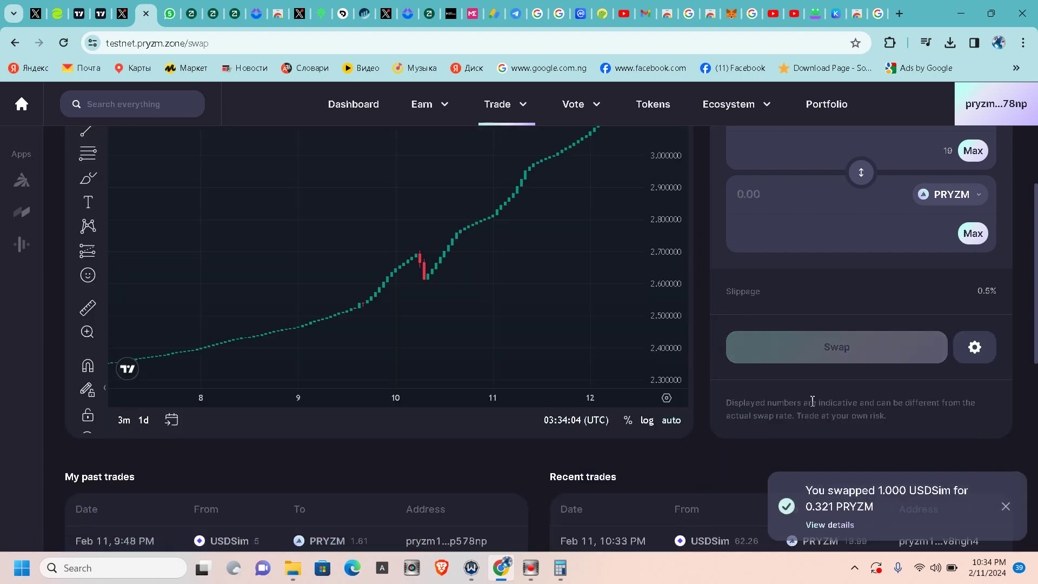
- Go to the Delegate page for earning rewards and show its Stake form
{"action": "scroll", "coordinate": [887, 375], "scroll_direction": "up", "scroll_amount": 3}
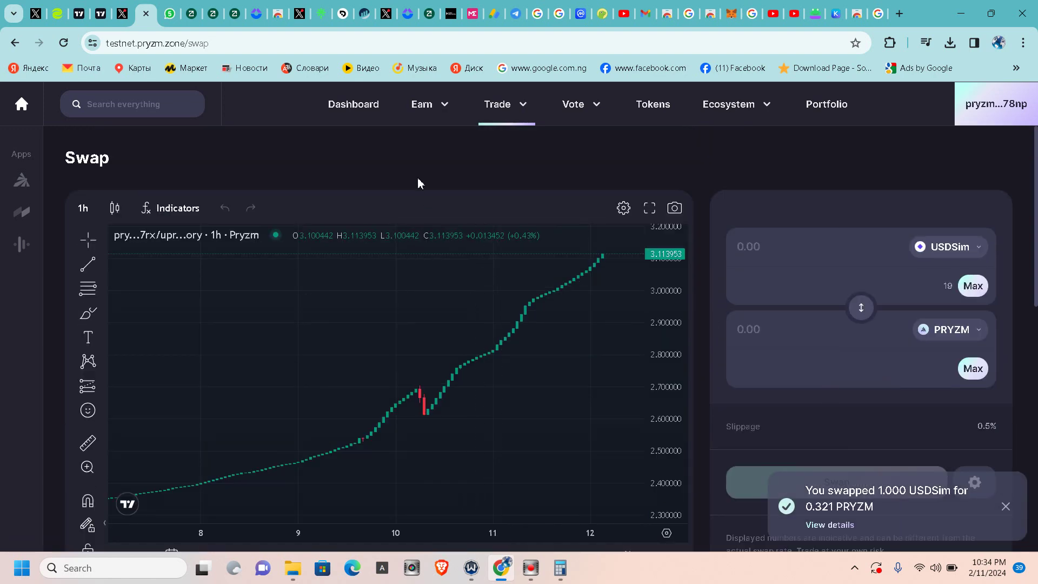
{"action": "left_click", "coordinate": [430, 106]}
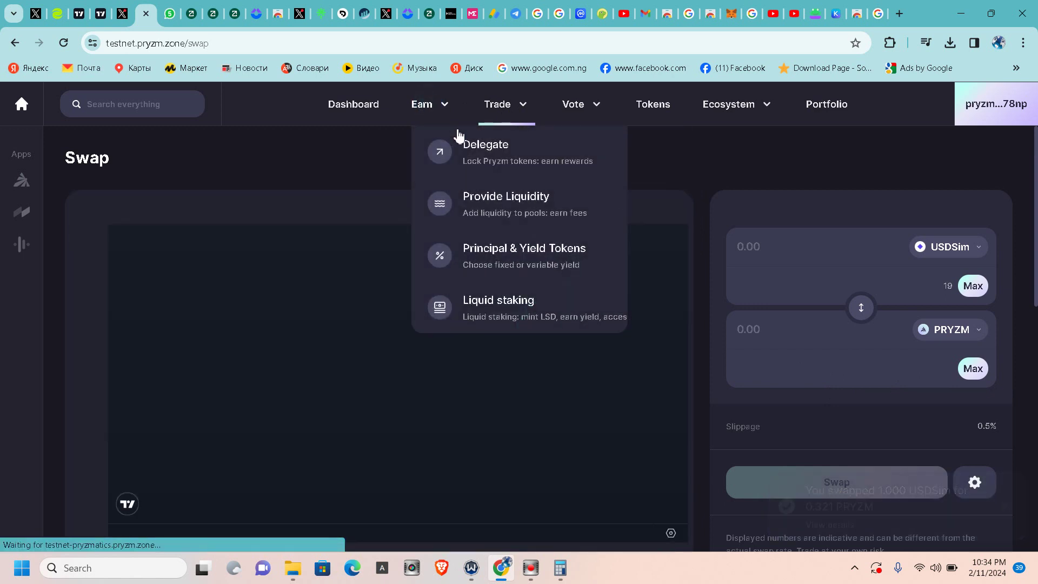
{"action": "left_click", "coordinate": [498, 154]}
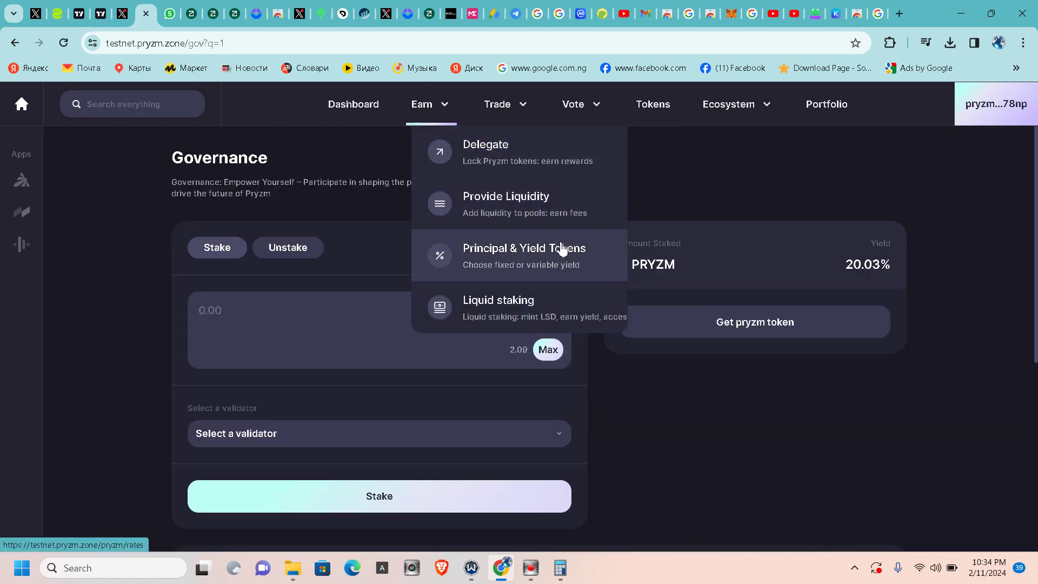
{"action": "left_click", "coordinate": [514, 153]}
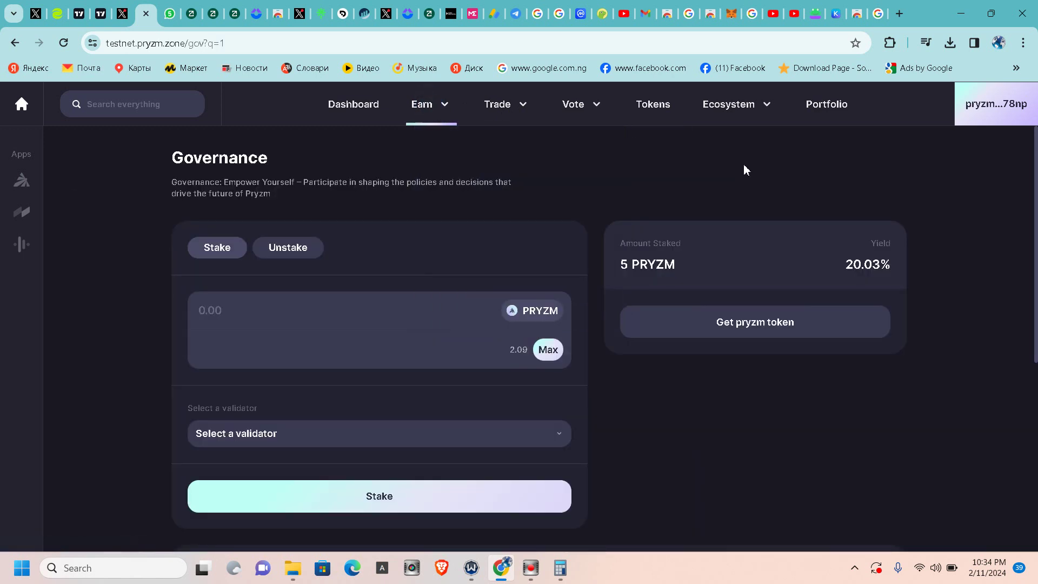
{"action": "left_click", "coordinate": [233, 252]}
- Choose CoreNode as the validator for staking PRYZM
{"action": "scroll", "coordinate": [352, 306], "scroll_direction": "down", "scroll_amount": 3}
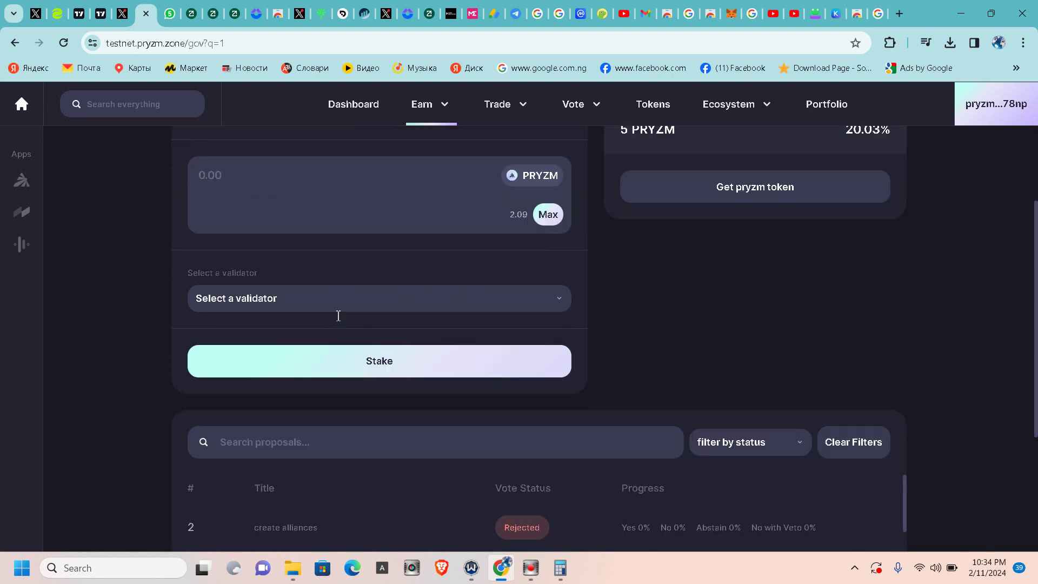
{"action": "scroll", "coordinate": [488, 197], "scroll_direction": "up", "scroll_amount": 3}
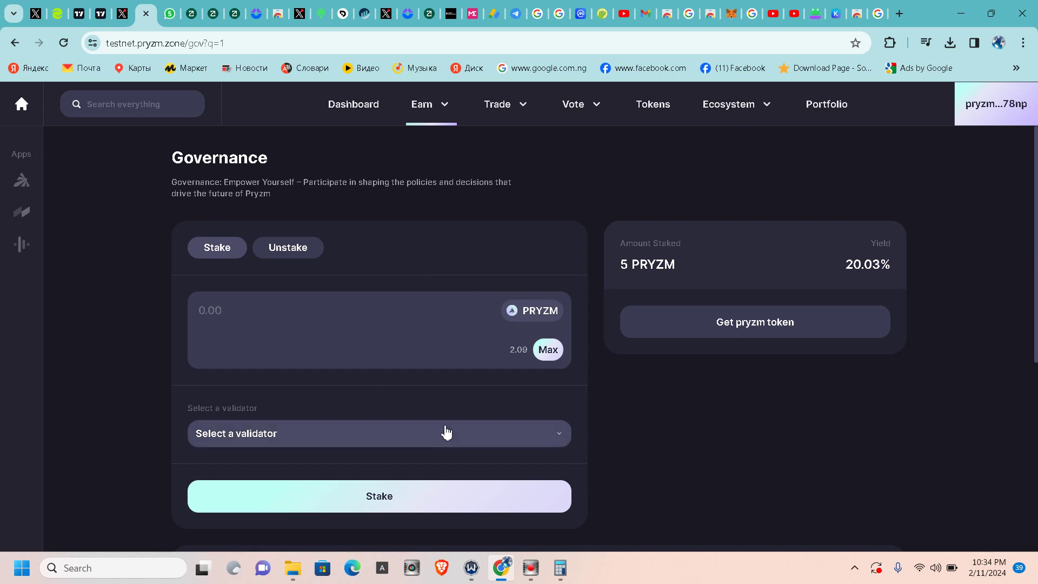
{"action": "scroll", "coordinate": [443, 427], "scroll_direction": "down", "scroll_amount": 1}
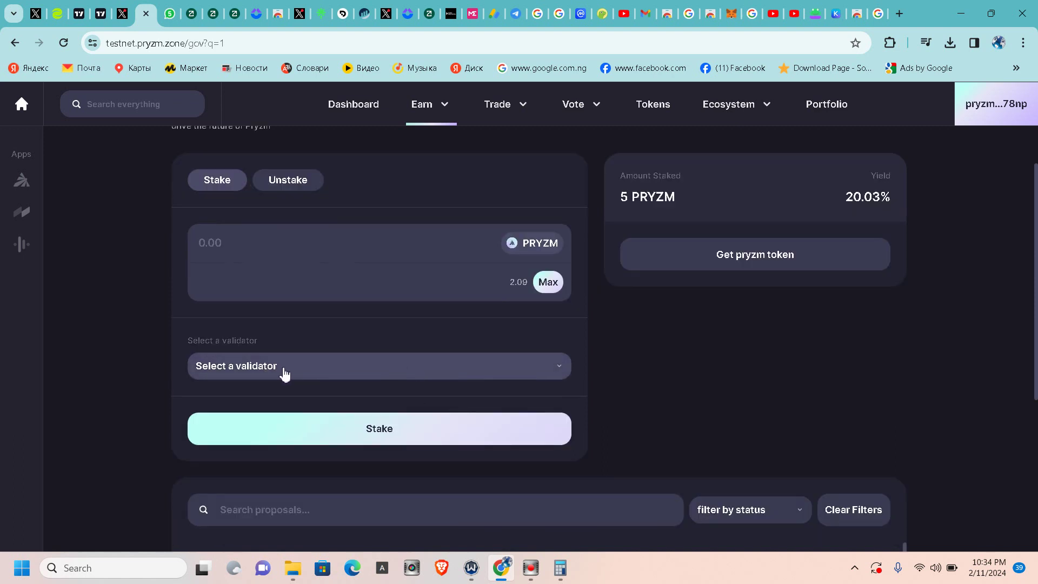
{"action": "left_click", "coordinate": [416, 375]}
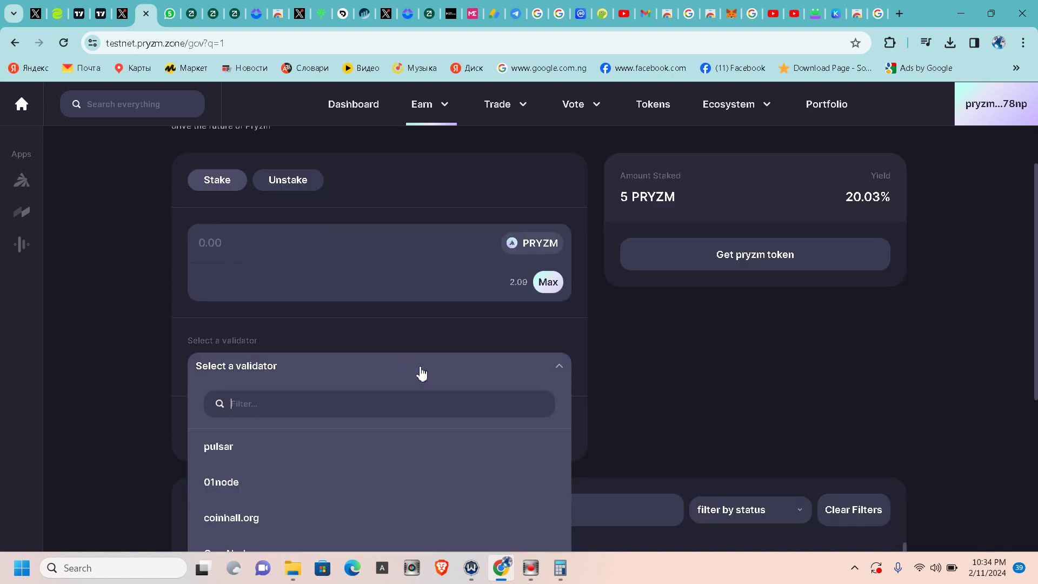
{"action": "scroll", "coordinate": [333, 454], "scroll_direction": "down", "scroll_amount": 2}
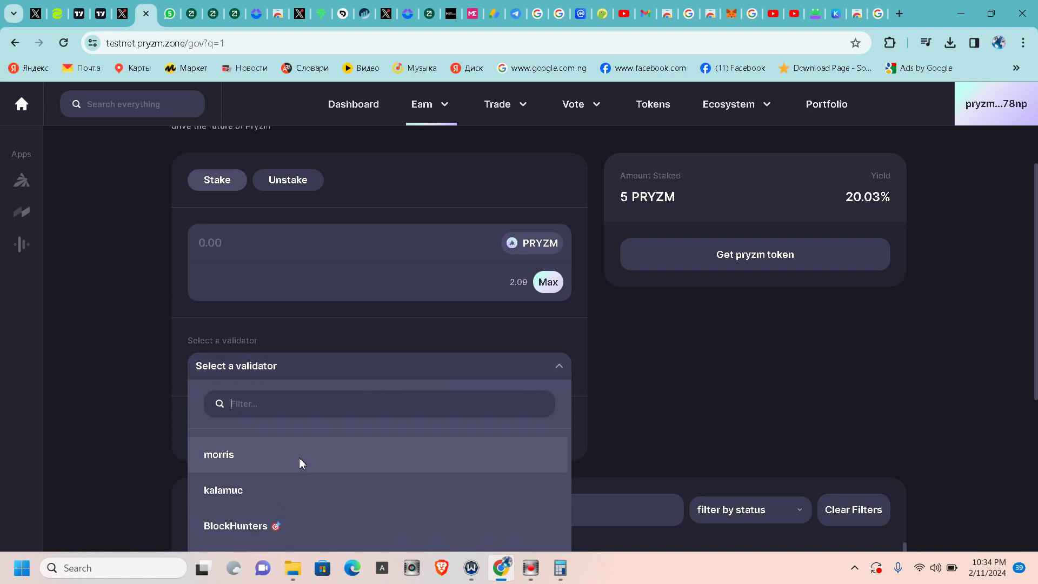
{"action": "scroll", "coordinate": [299, 457], "scroll_direction": "up", "scroll_amount": 2}
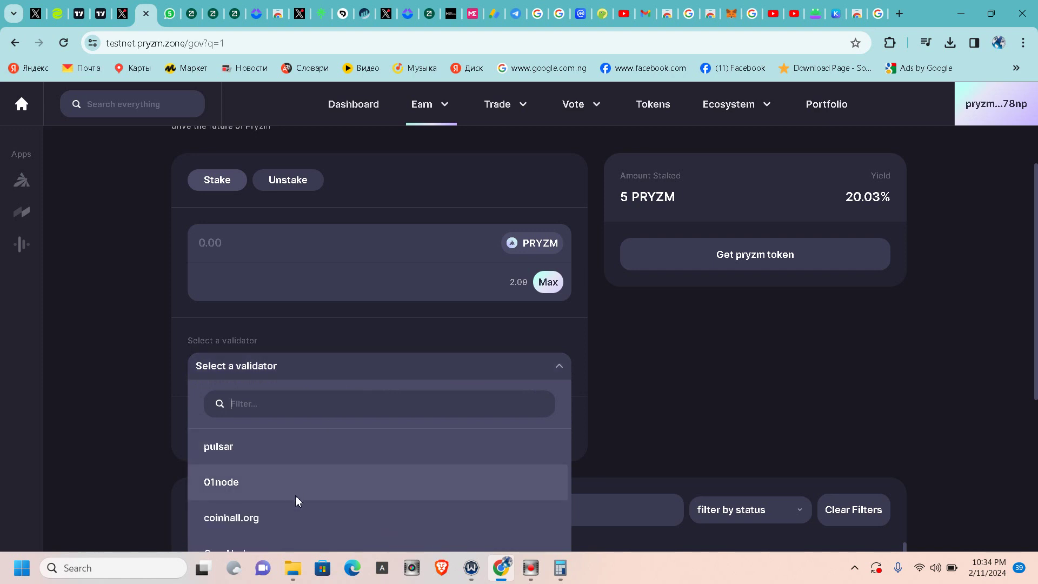
{"action": "scroll", "coordinate": [292, 504], "scroll_direction": "down", "scroll_amount": 2}
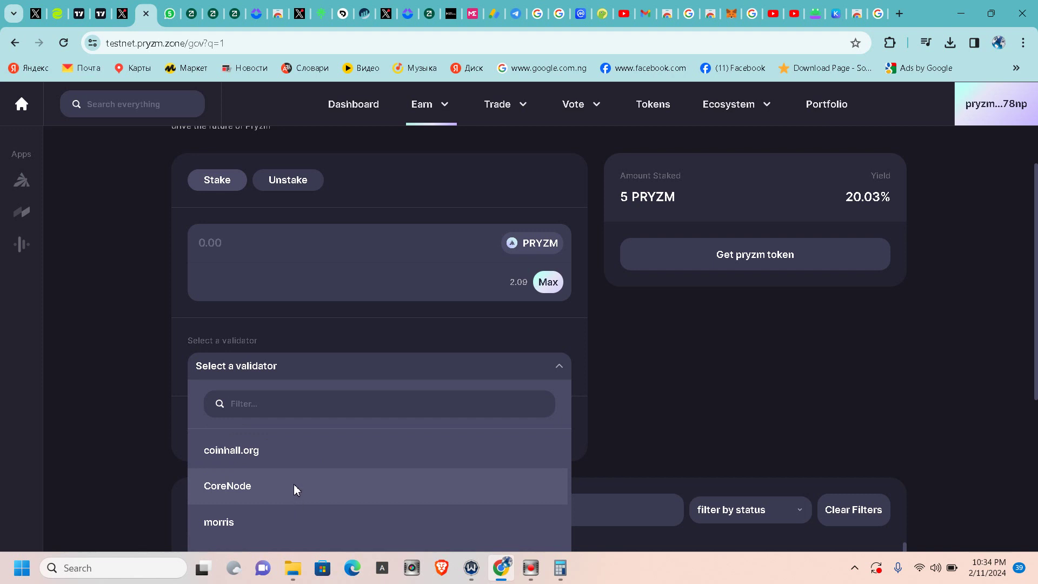
{"action": "left_click", "coordinate": [293, 487]}
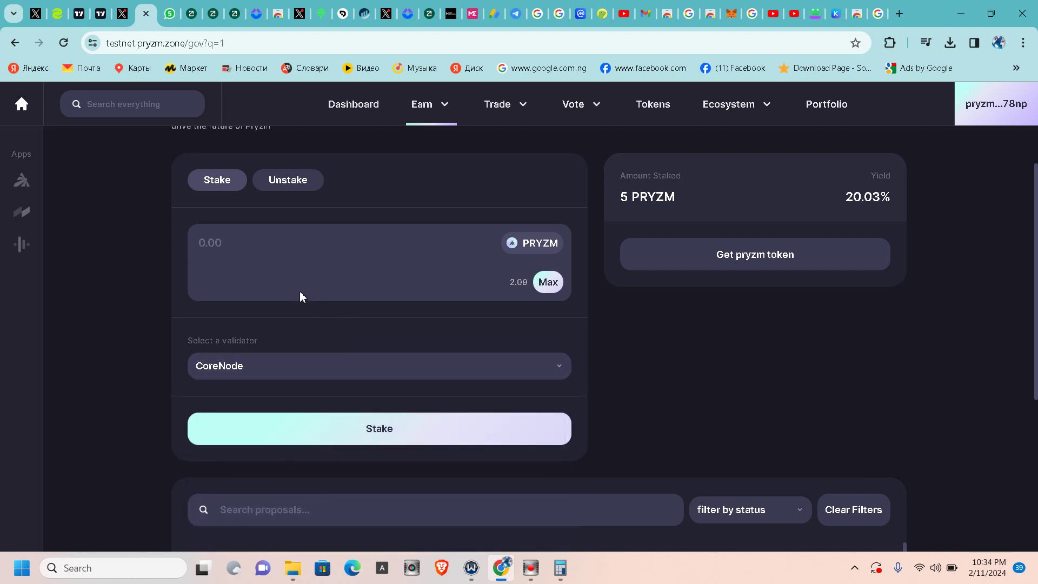
- Set the stake amount to 0.1 PRYZM
{"action": "left_click", "coordinate": [236, 248]}
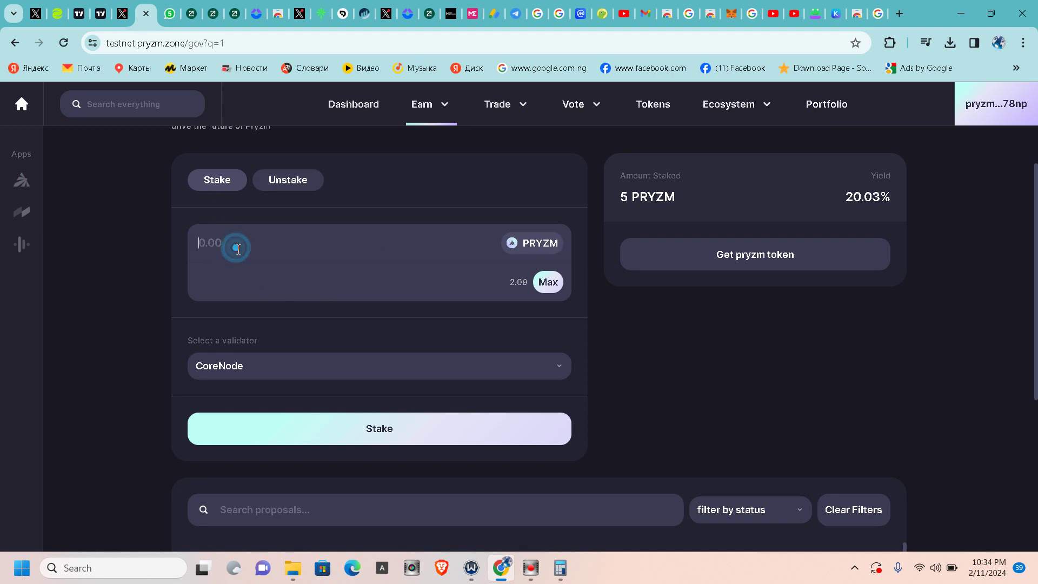
{"action": "type", "text": "1"}
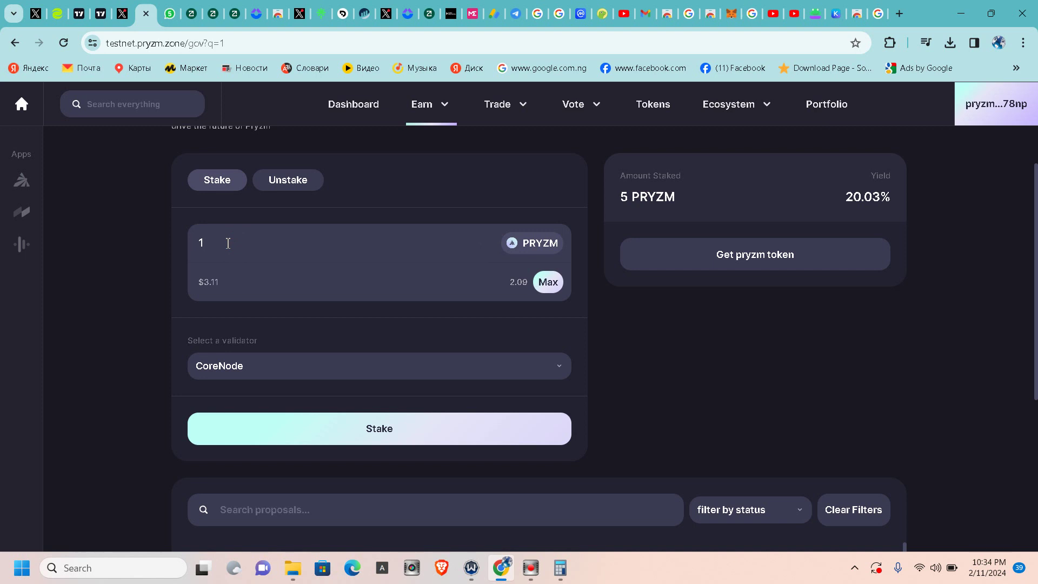
{"action": "key", "text": "BackSpace"}
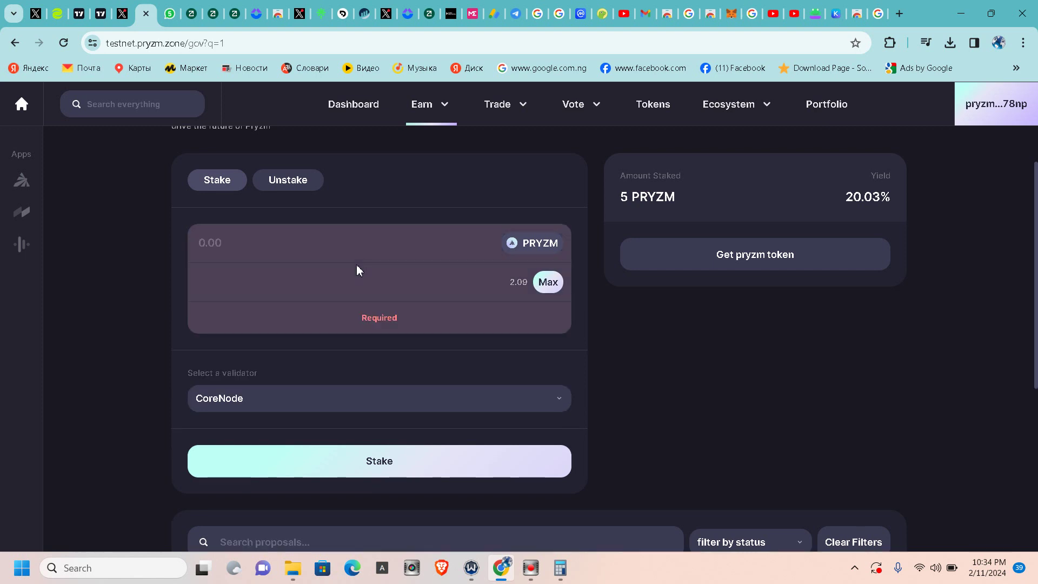
{"action": "left_click", "coordinate": [245, 246]}
{"action": "type", "text": "0.1"}
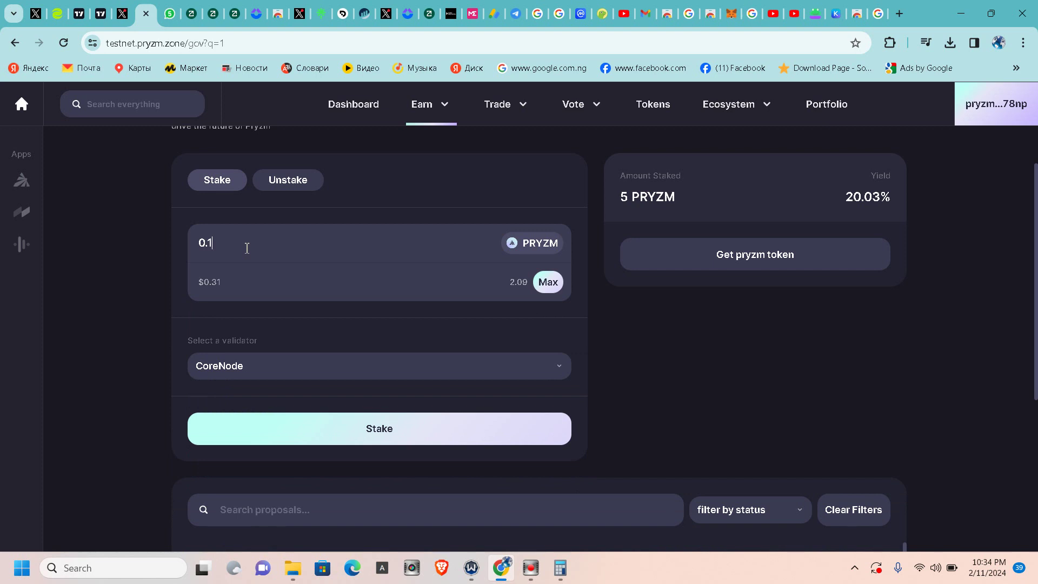
- Submit the stake, approve the delegation in the Leap wallet and dismiss the resulting notification
{"action": "left_click", "coordinate": [342, 433]}
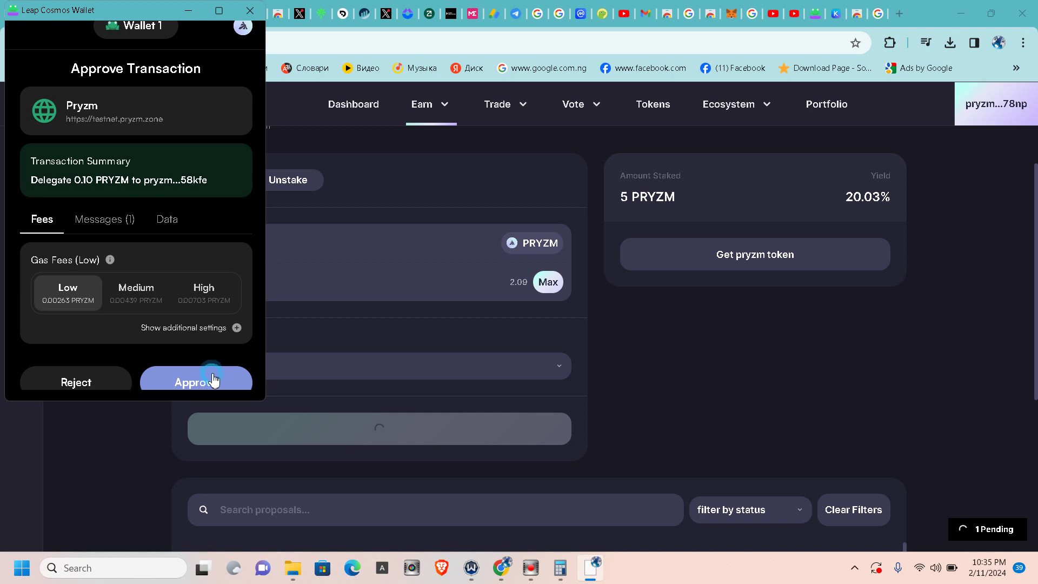
{"action": "left_click", "coordinate": [189, 381]}
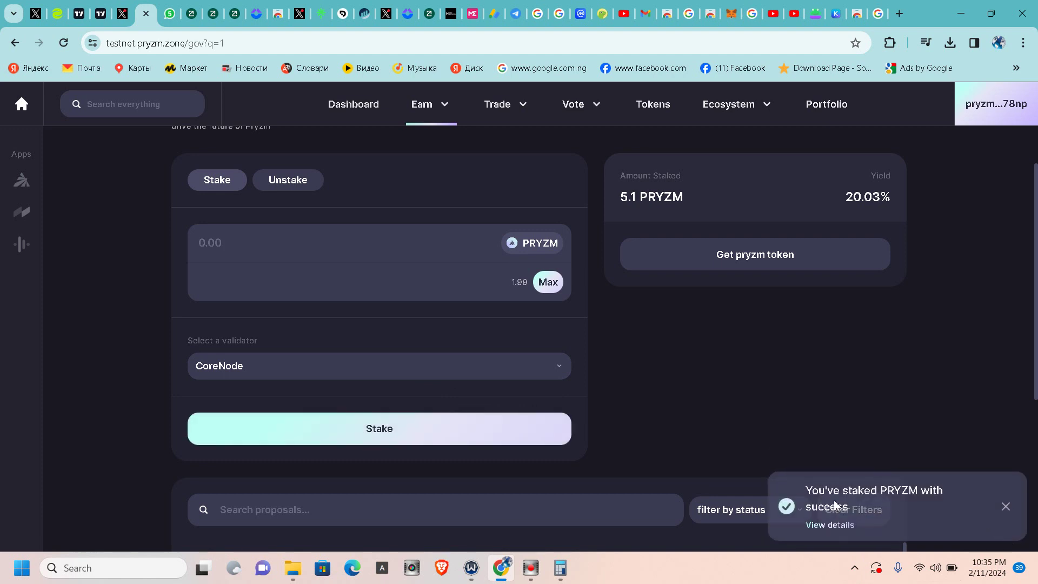
{"action": "left_click", "coordinate": [1006, 508]}
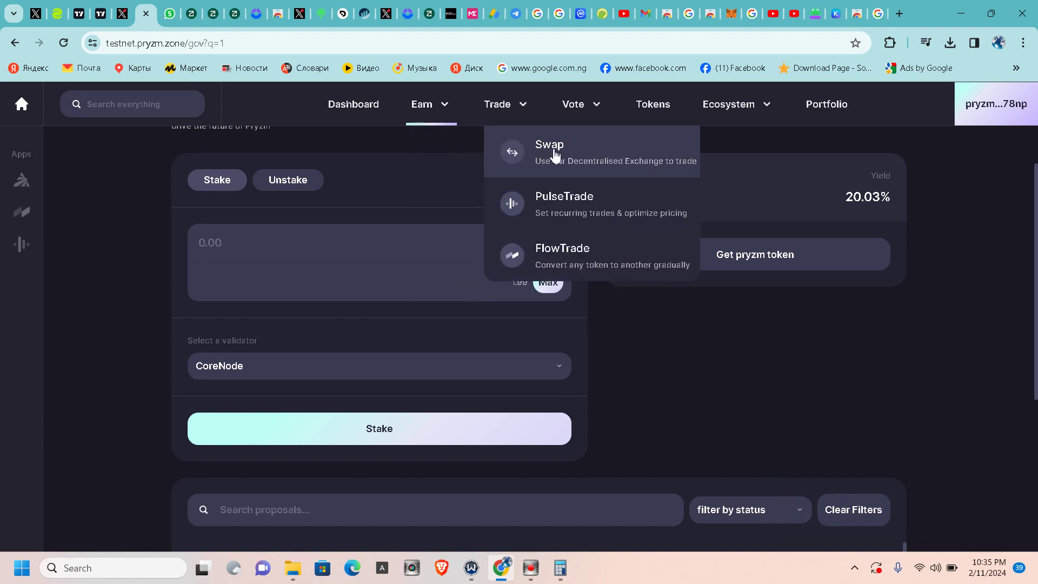
- Open the LP-inj and PRYZM pool from the Provide Liquidity page
{"action": "mouse_move", "coordinate": [437, 105]}
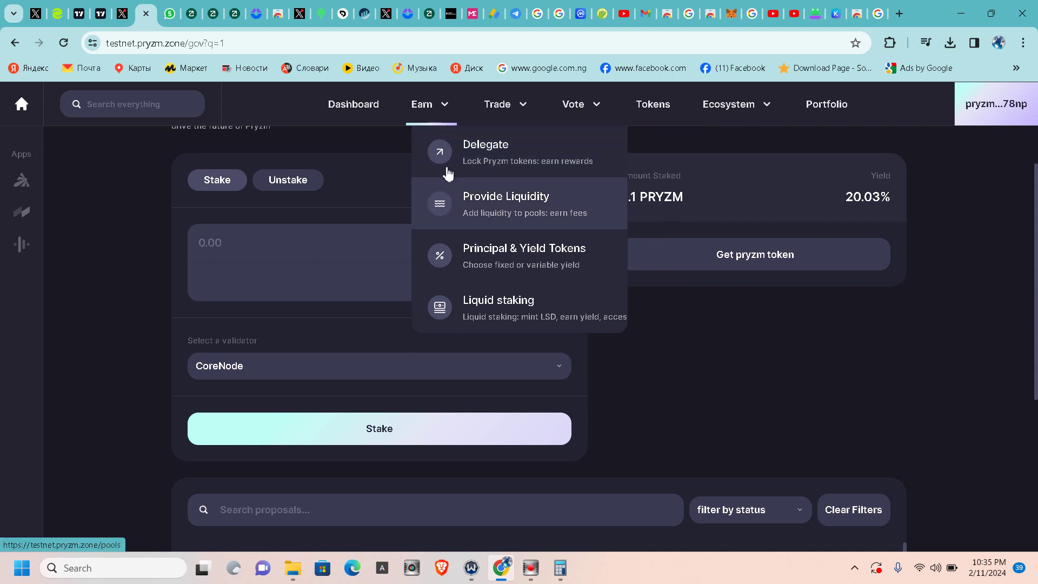
{"action": "left_click", "coordinate": [503, 211]}
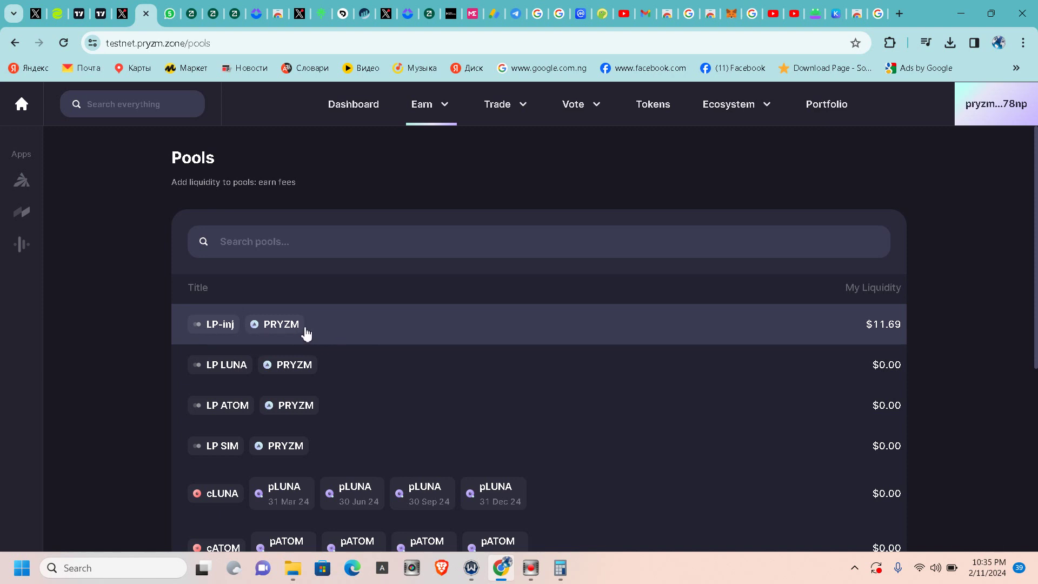
{"action": "left_click", "coordinate": [252, 328]}
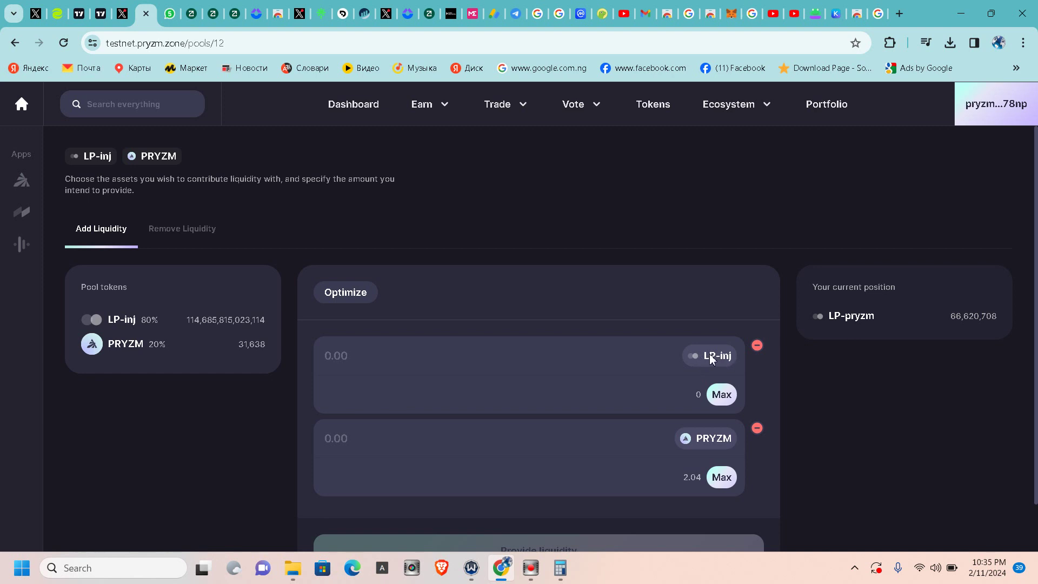
- Return to the Swap page and set up a swap of 1 USDSim to LP-inj
{"action": "mouse_move", "coordinate": [510, 109]}
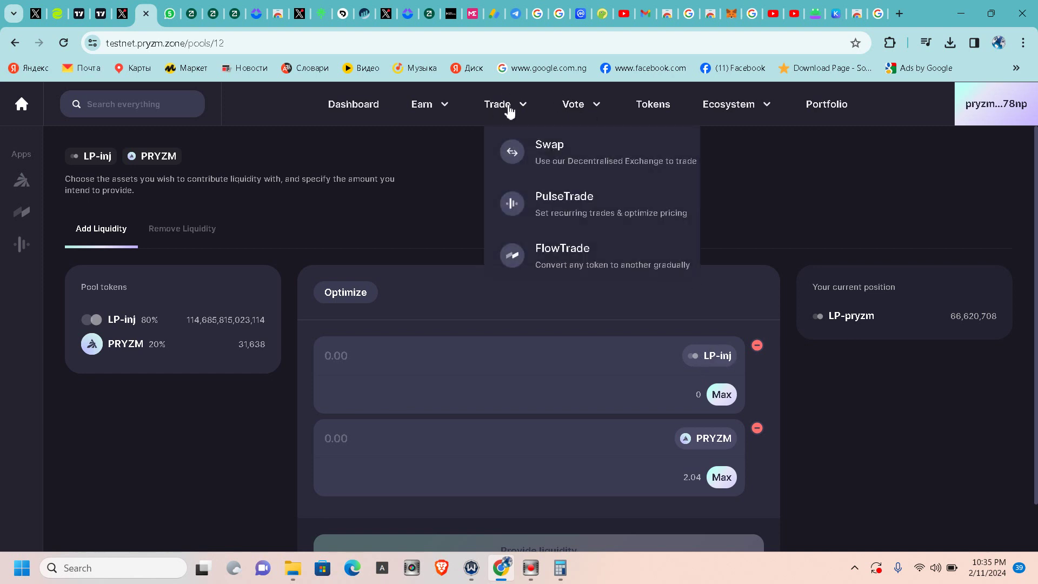
{"action": "left_click", "coordinate": [560, 144]}
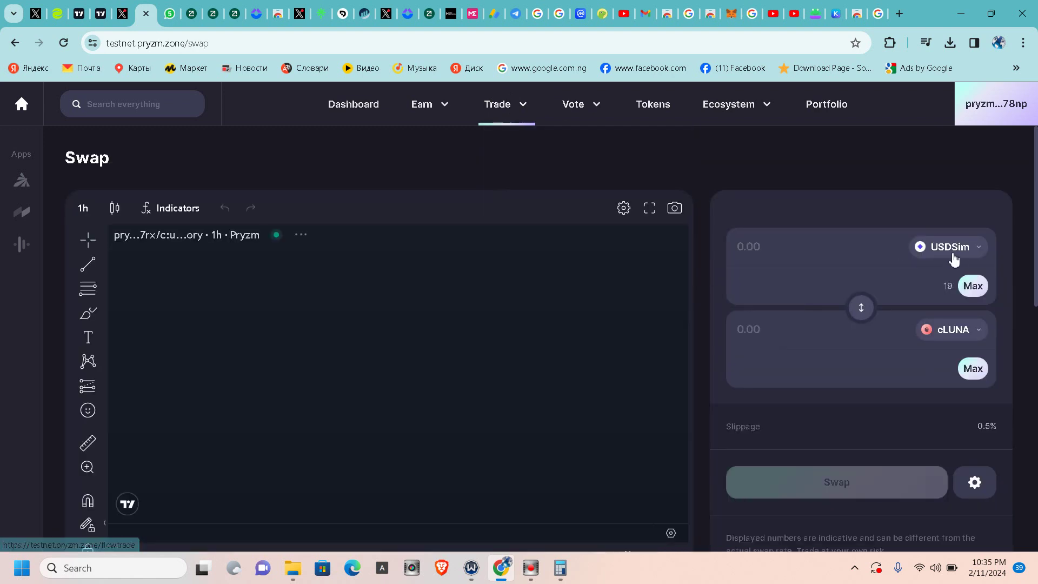
{"action": "left_click", "coordinate": [952, 327]}
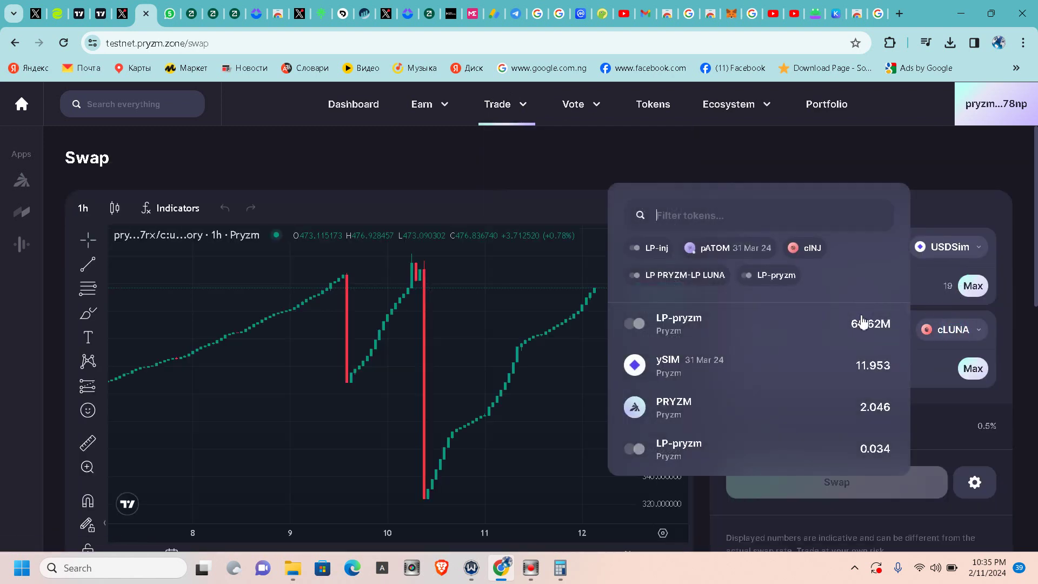
{"action": "left_click", "coordinate": [655, 250]}
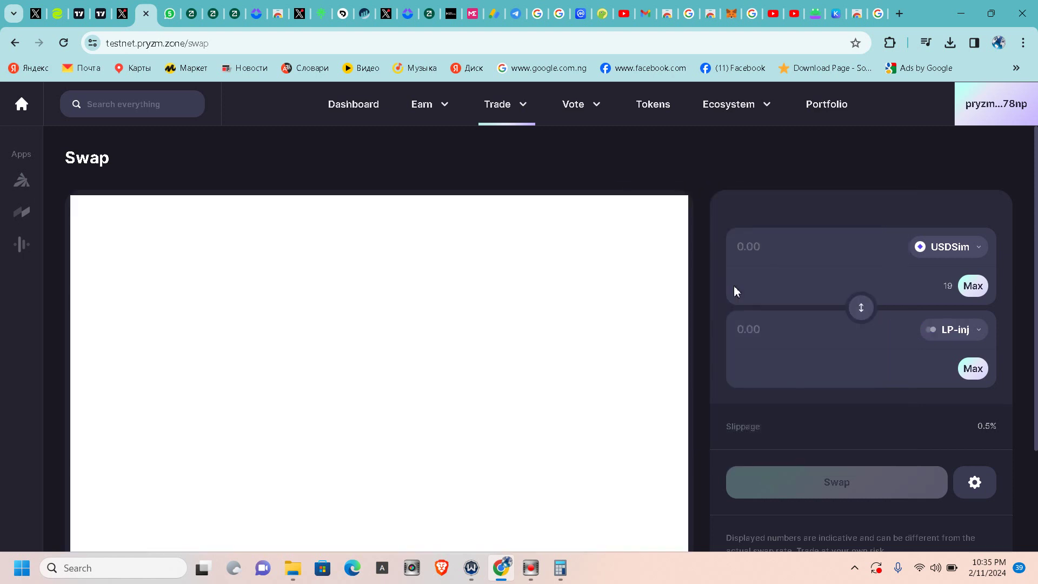
{"action": "left_click", "coordinate": [755, 250]}
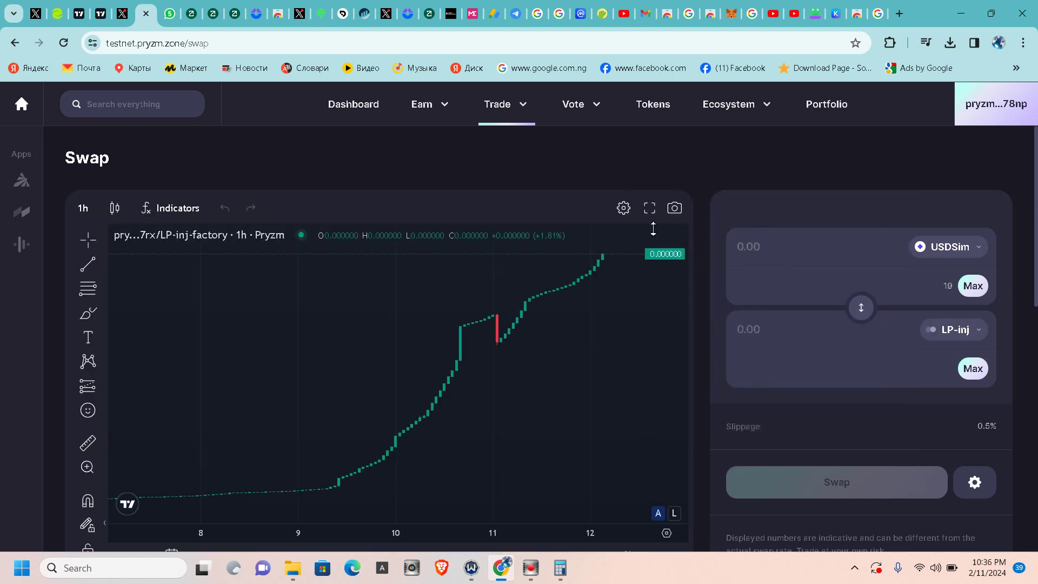
{"action": "type", "text": "1"}
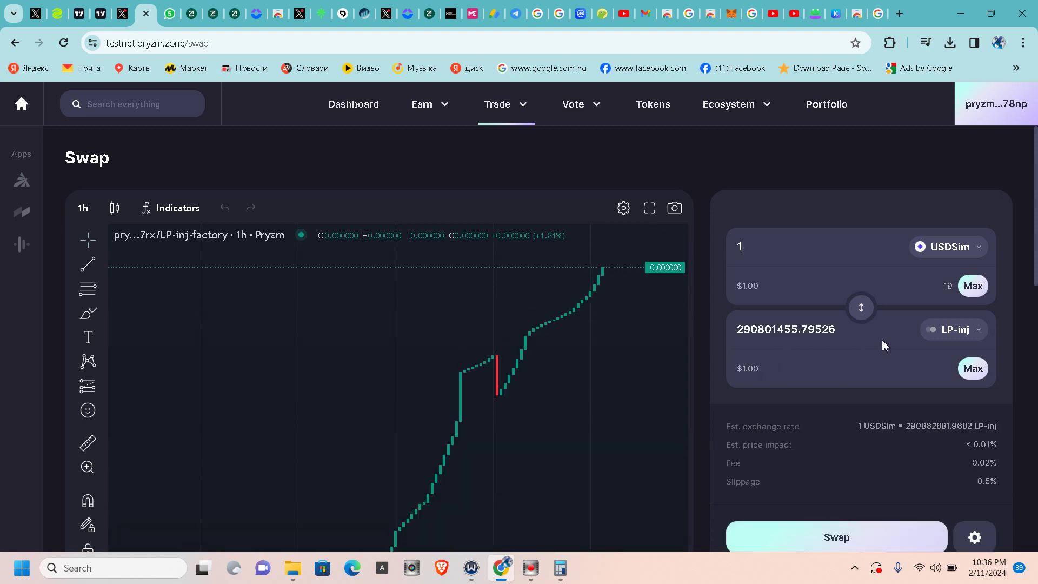
{"action": "scroll", "coordinate": [917, 344], "scroll_direction": "down", "scroll_amount": 1}
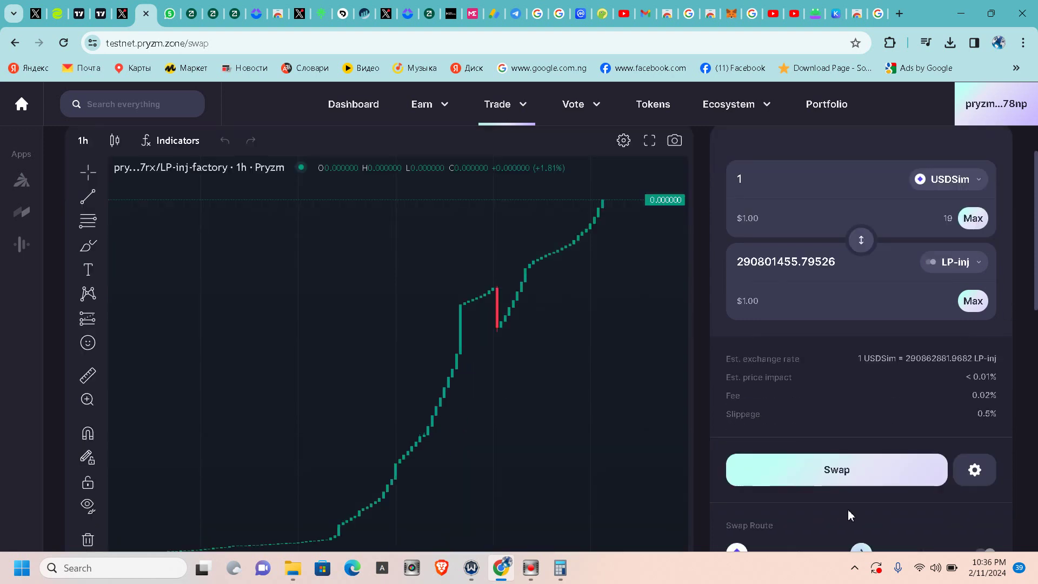
- Submit the swap of 1 USDSim to LP-inj and open the LP-inj and PRYZM pool from the Provide Liquidity page
{"action": "left_click", "coordinate": [838, 470]}
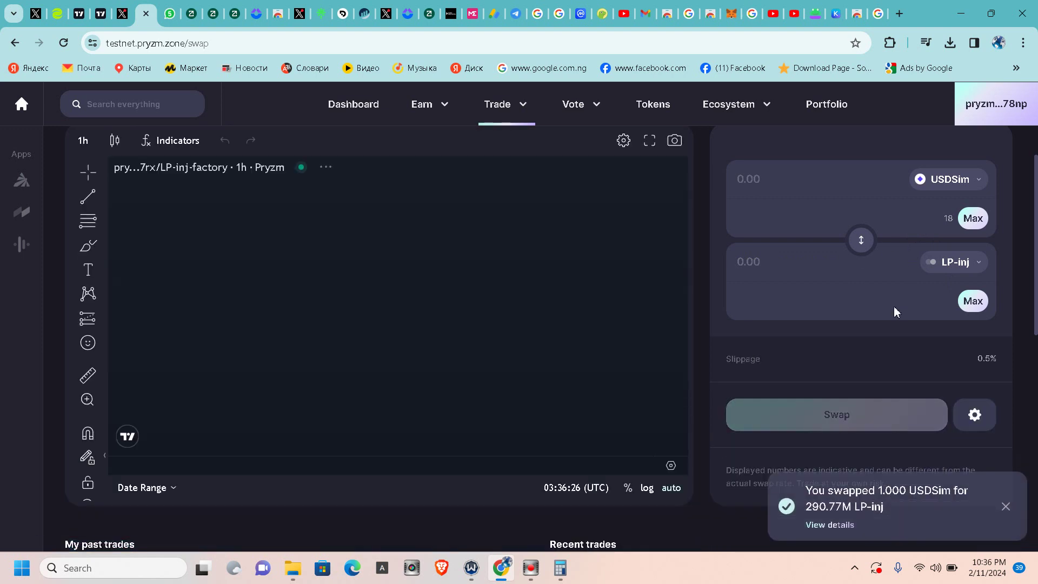
{"action": "mouse_move", "coordinate": [425, 108]}
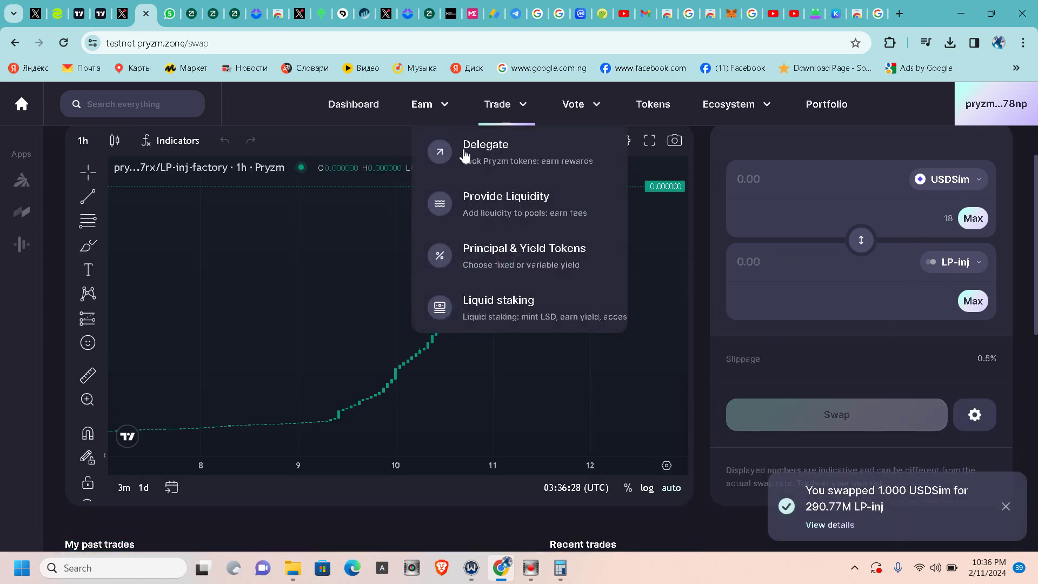
{"action": "left_click", "coordinate": [489, 219]}
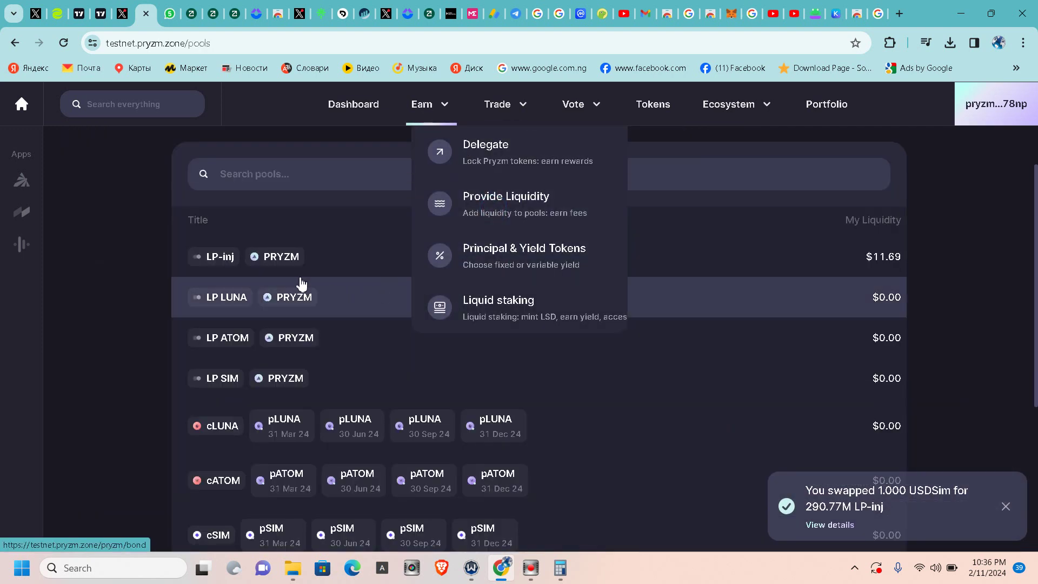
{"action": "left_click", "coordinate": [254, 263]}
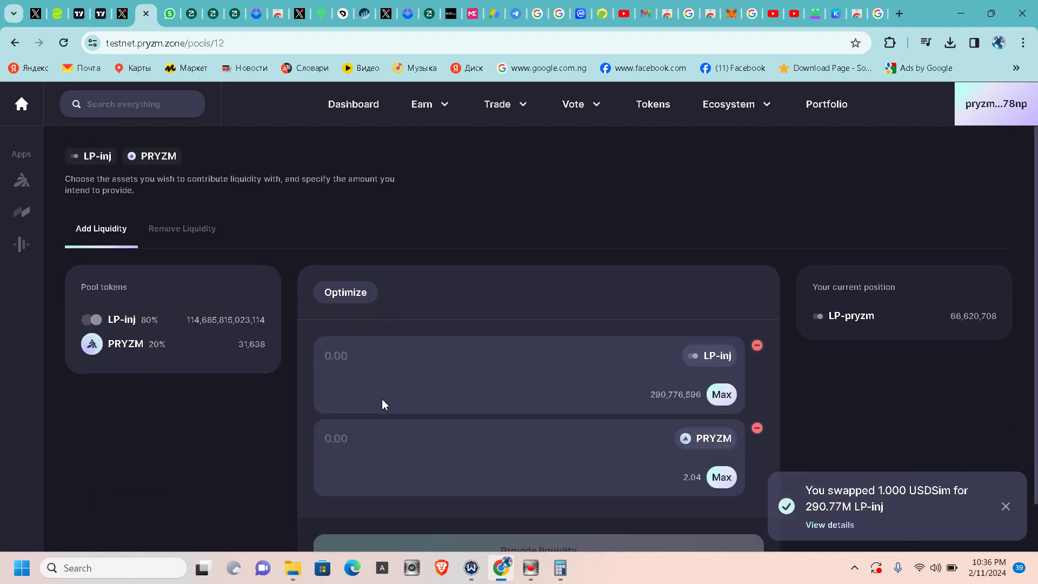
- Provide 200 LP-inj and 0.2 PRYZM as liquidity to the pool and approve the transaction in the Leap wallet
{"action": "left_click", "coordinate": [353, 355]}
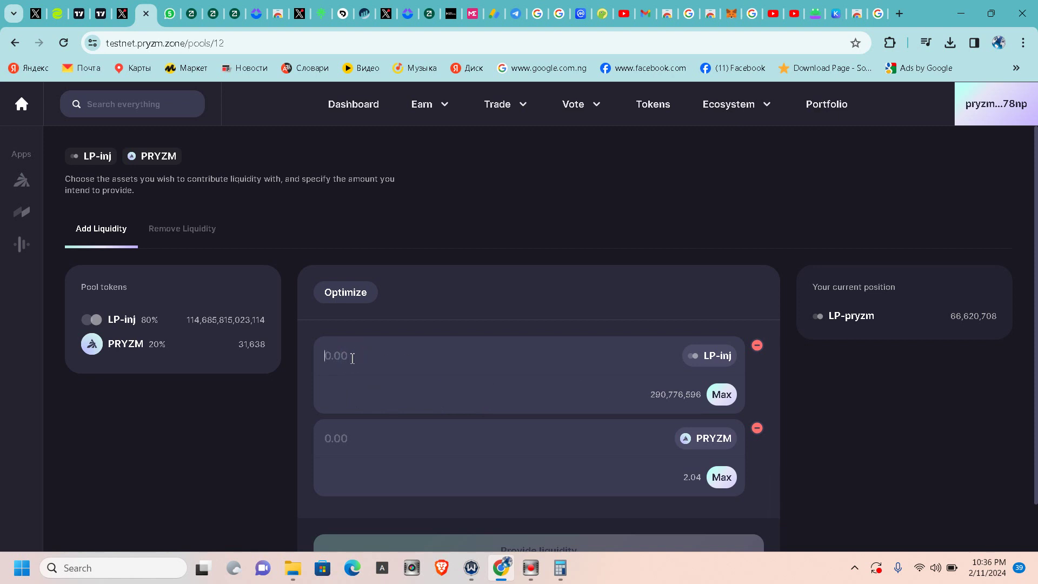
{"action": "type", "text": "2"}
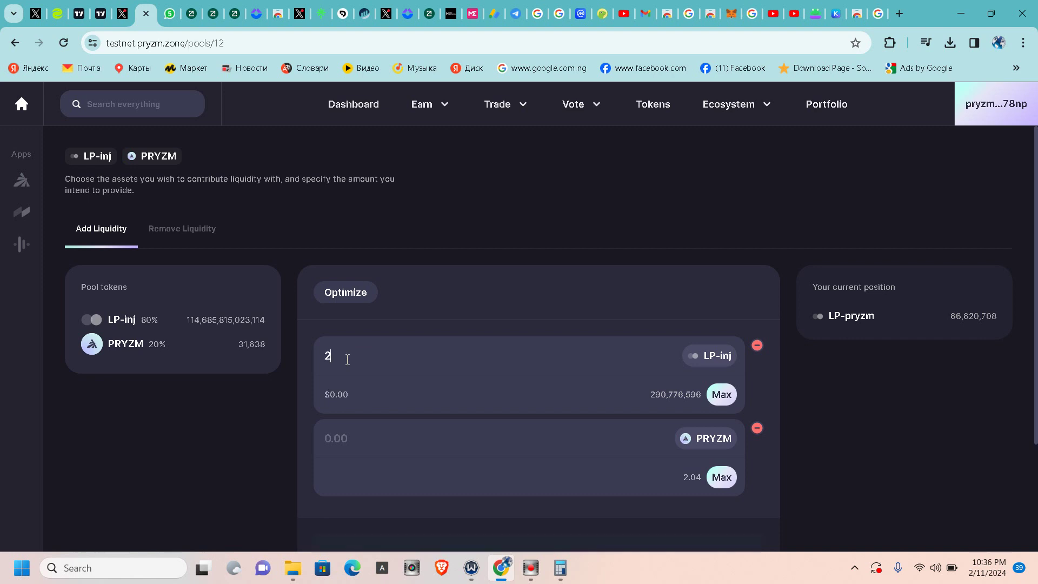
{"action": "type", "text": "00"}
{"action": "scroll", "coordinate": [513, 435], "scroll_direction": "down", "scroll_amount": 3}
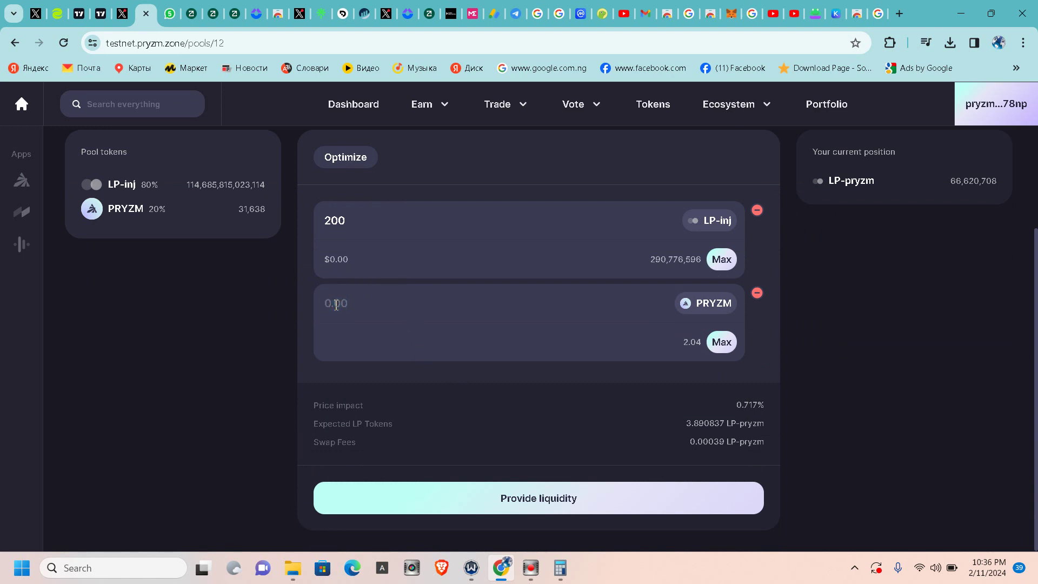
{"action": "type", "text": "0.2"}
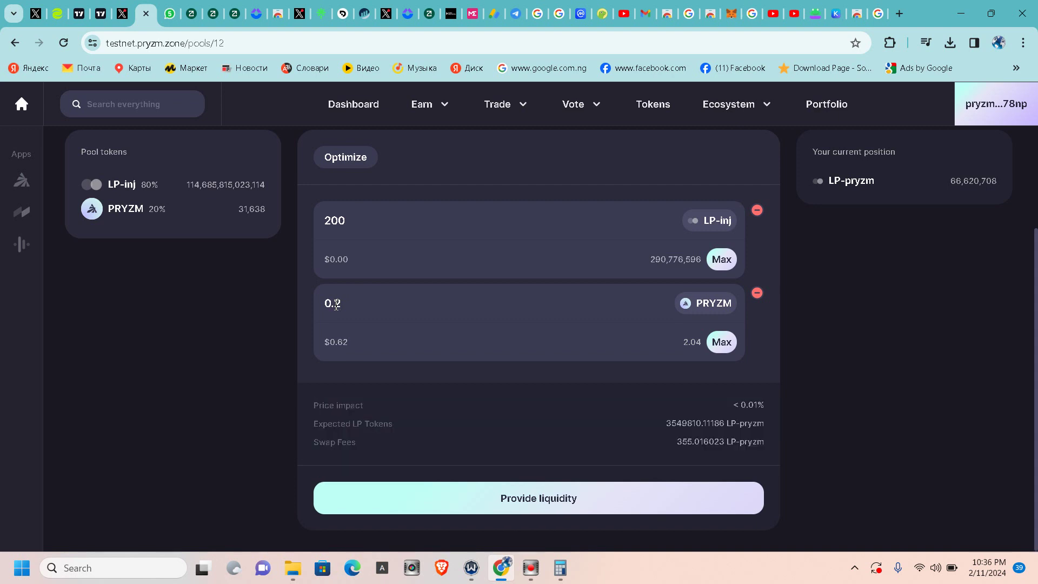
{"action": "left_click", "coordinate": [577, 508]}
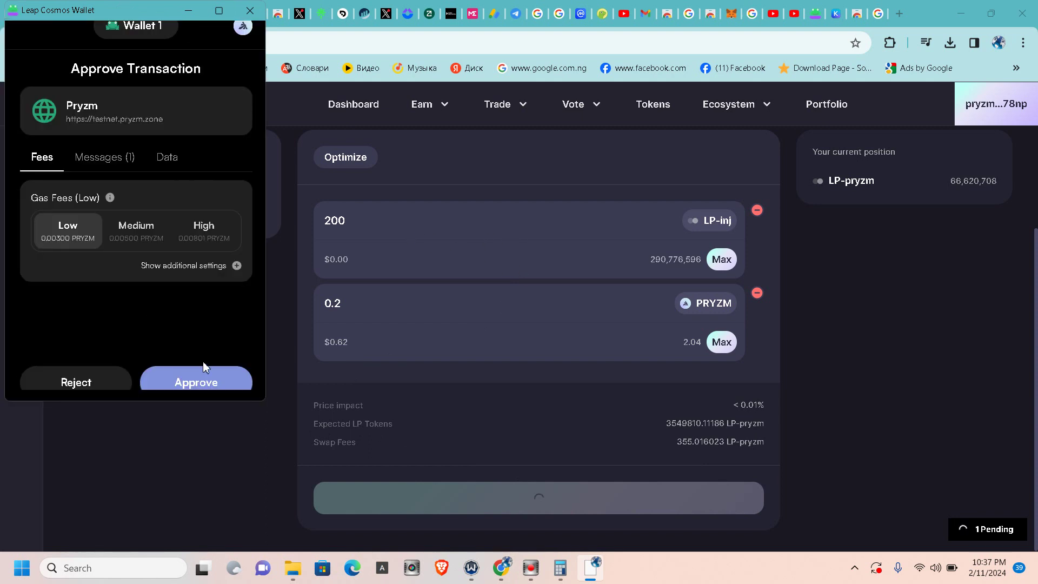
{"action": "left_click", "coordinate": [233, 374]}
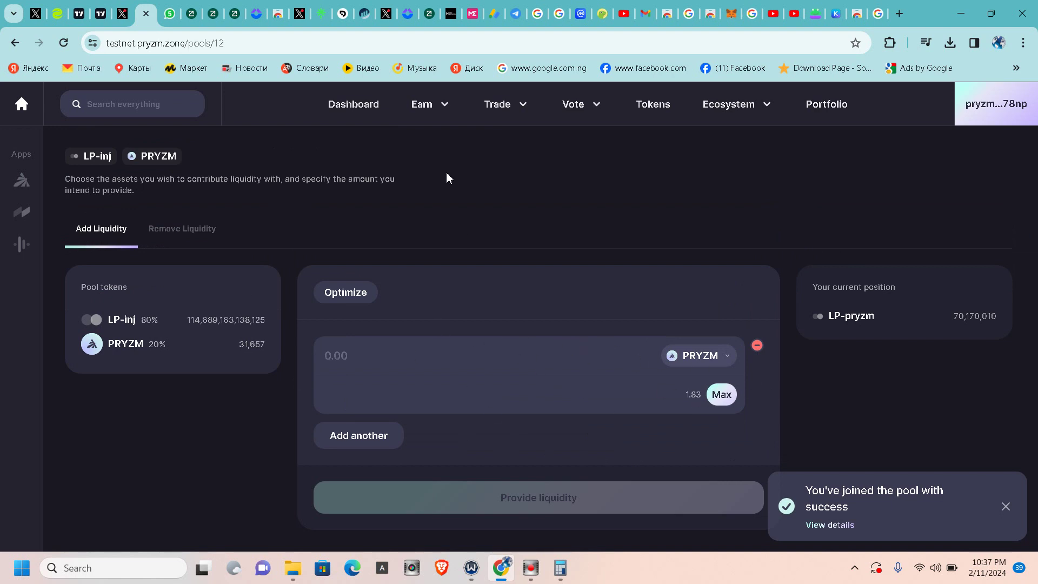
- Open the Principal & Yield Tokens rates page
{"action": "left_click", "coordinate": [446, 105]}
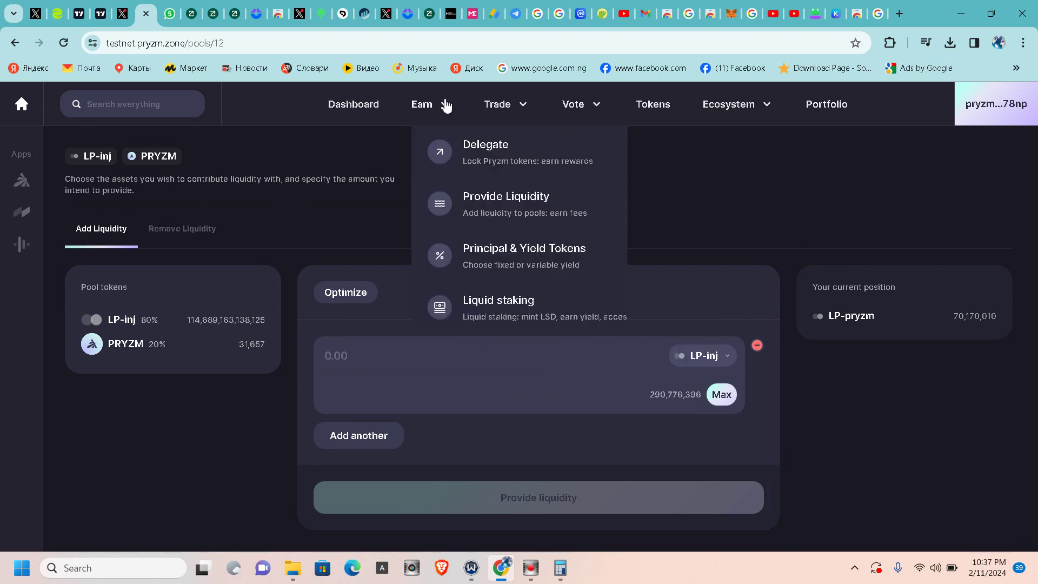
{"action": "mouse_move", "coordinate": [526, 107]}
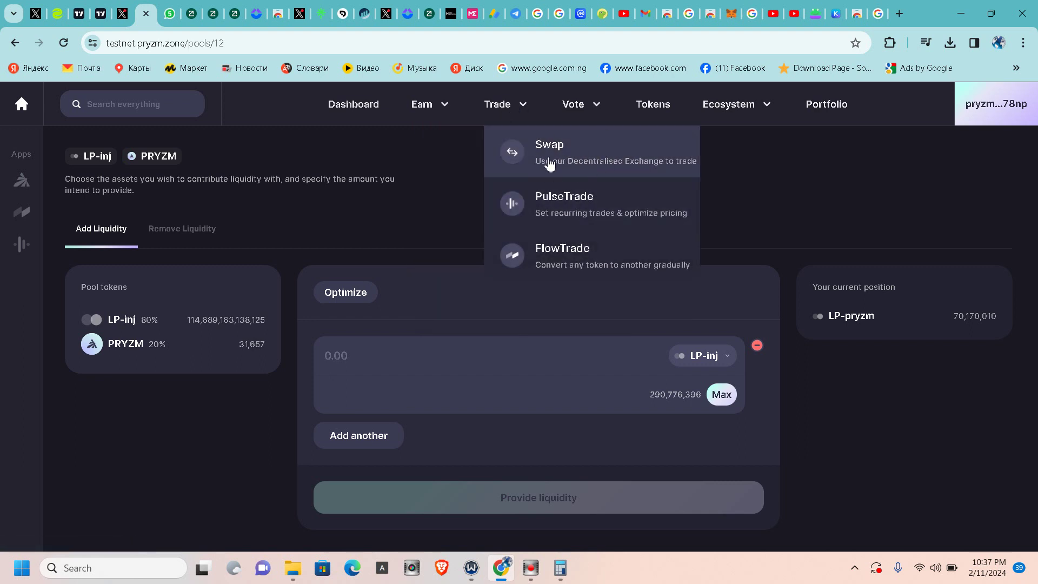
{"action": "mouse_move", "coordinate": [441, 105]}
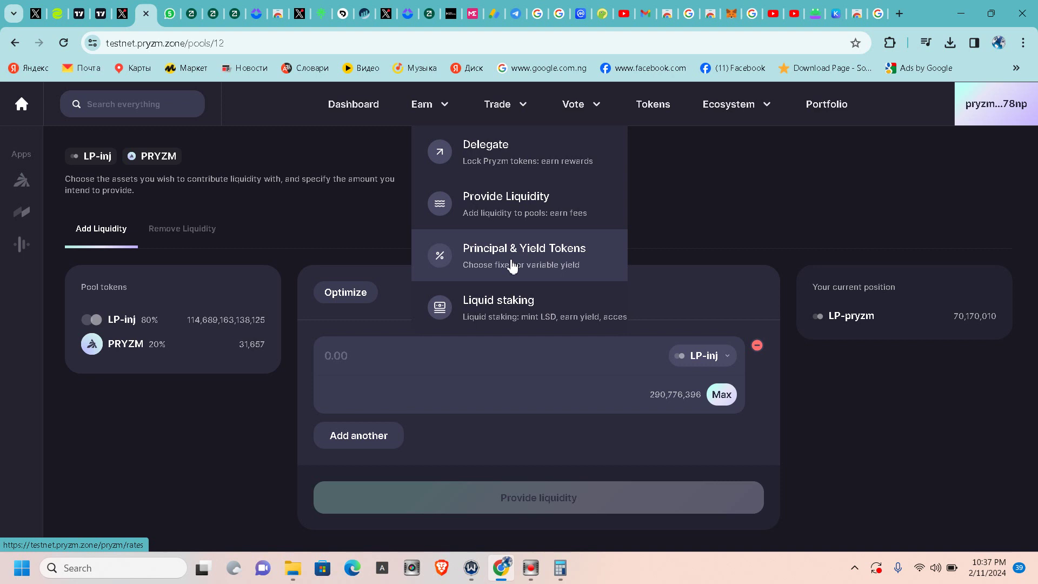
{"action": "left_click", "coordinate": [550, 256]}
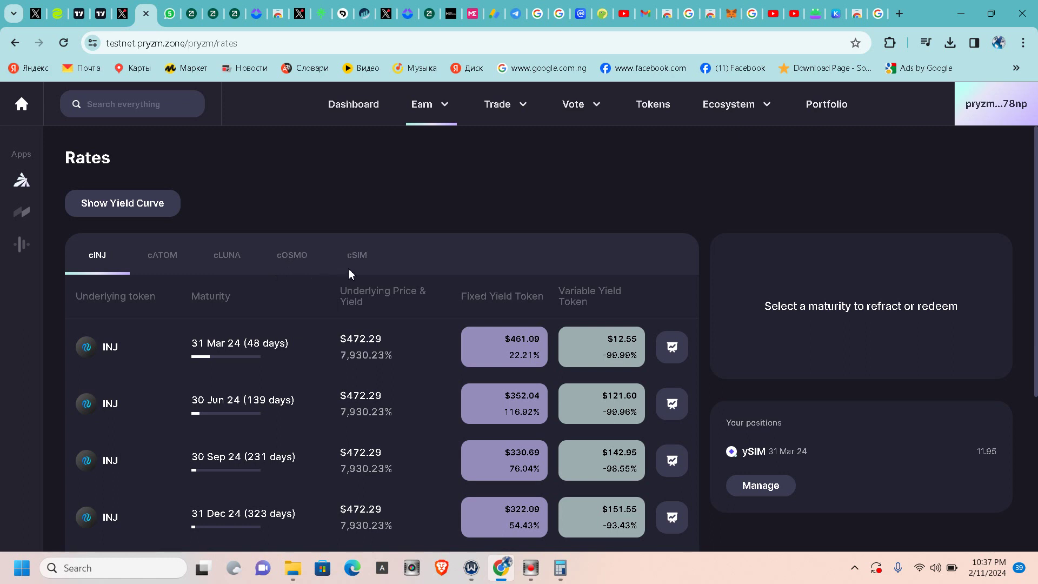
- Compare the maturities and yield rates listed for cLUNA, cSIM, cATOM and cINJ
{"action": "left_click", "coordinate": [230, 260]}
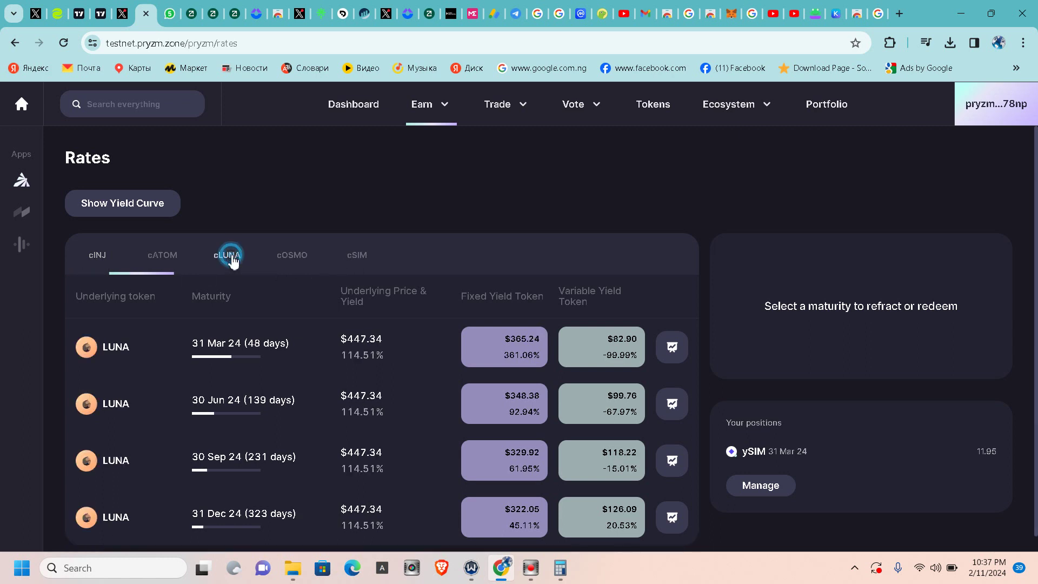
{"action": "left_click", "coordinate": [350, 260]}
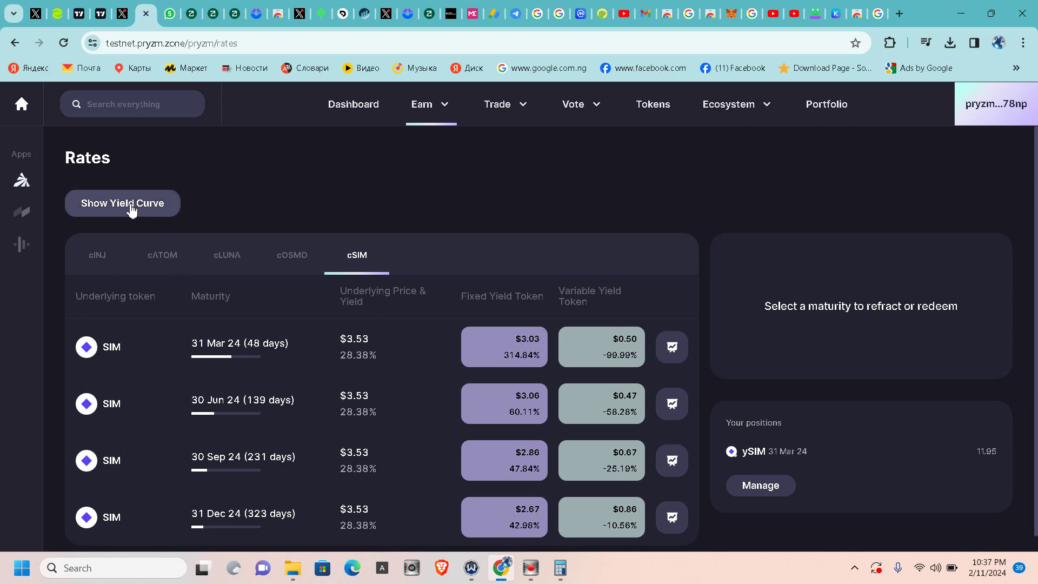
{"action": "left_click", "coordinate": [169, 262]}
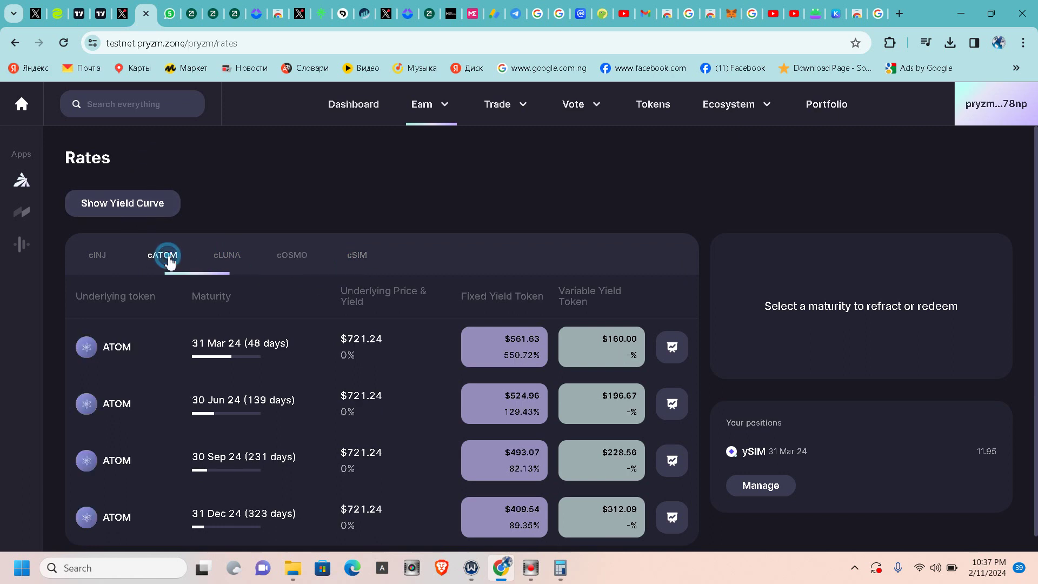
{"action": "left_click", "coordinate": [104, 256]}
- Search the site for "lp", look through the matching liquidity tokens and clear the search
{"action": "left_click", "coordinate": [111, 108]}
{"action": "type", "text": "t"}
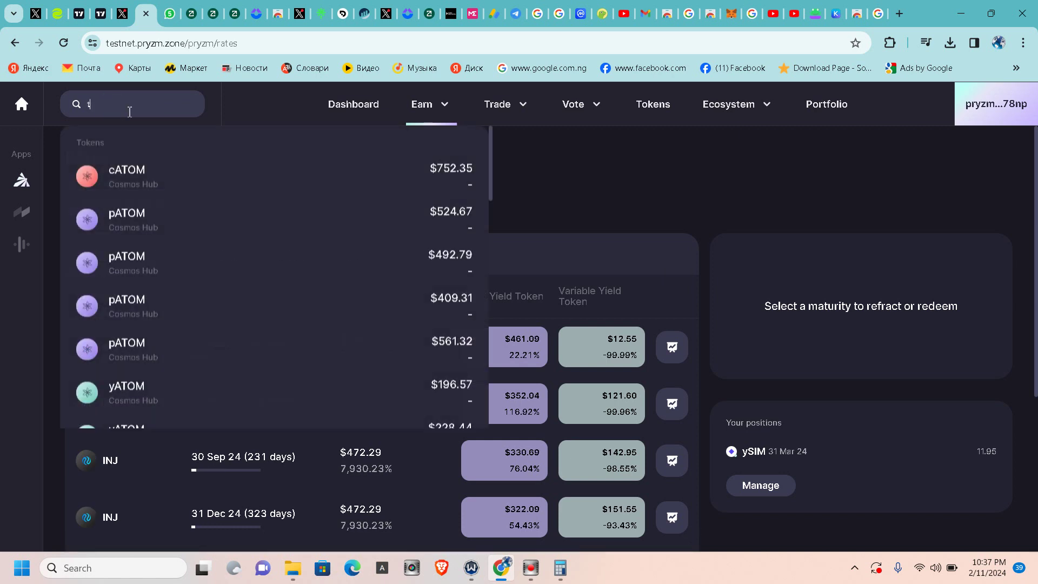
{"action": "key", "text": "BackSpace"}
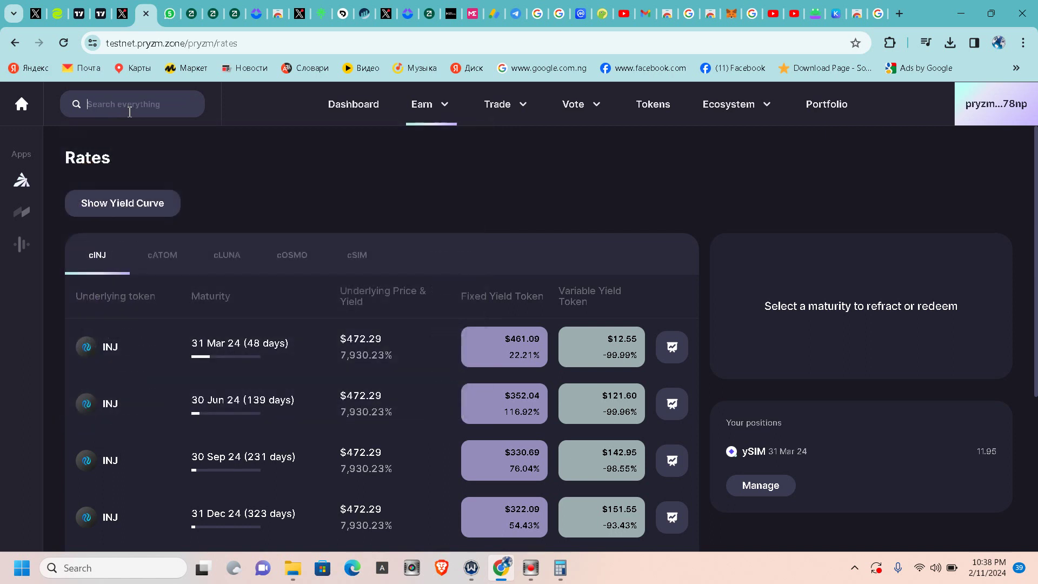
{"action": "left_click", "coordinate": [131, 104]}
{"action": "type", "text": "lp"}
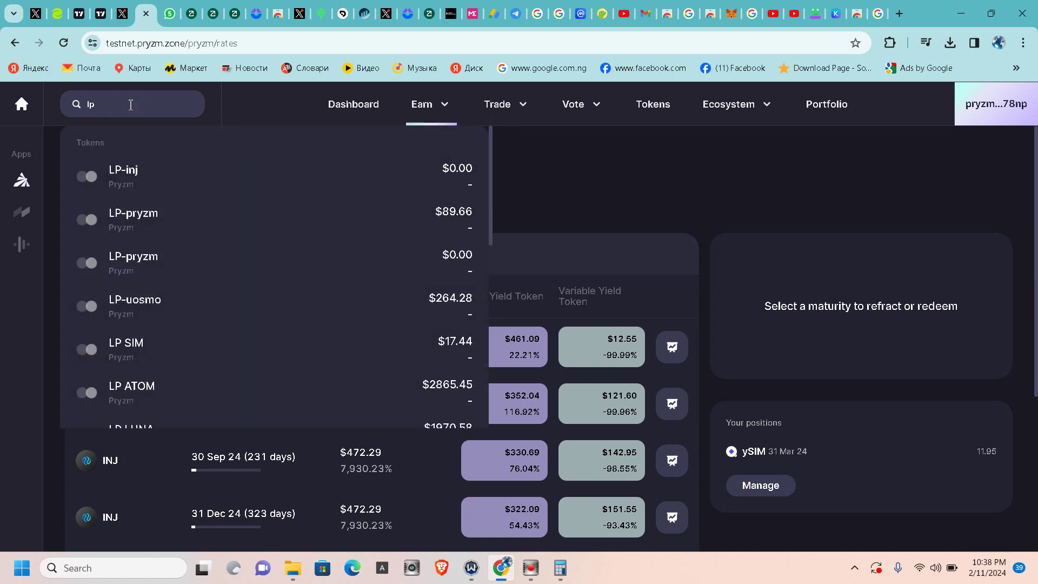
{"action": "left_click", "coordinate": [180, 177]}
{"action": "left_click", "coordinate": [102, 220]}
{"action": "left_click", "coordinate": [90, 217]}
{"action": "left_click", "coordinate": [128, 222]}
{"action": "left_click", "coordinate": [124, 302]}
{"action": "scroll", "coordinate": [164, 301], "scroll_direction": "down", "scroll_amount": 5}
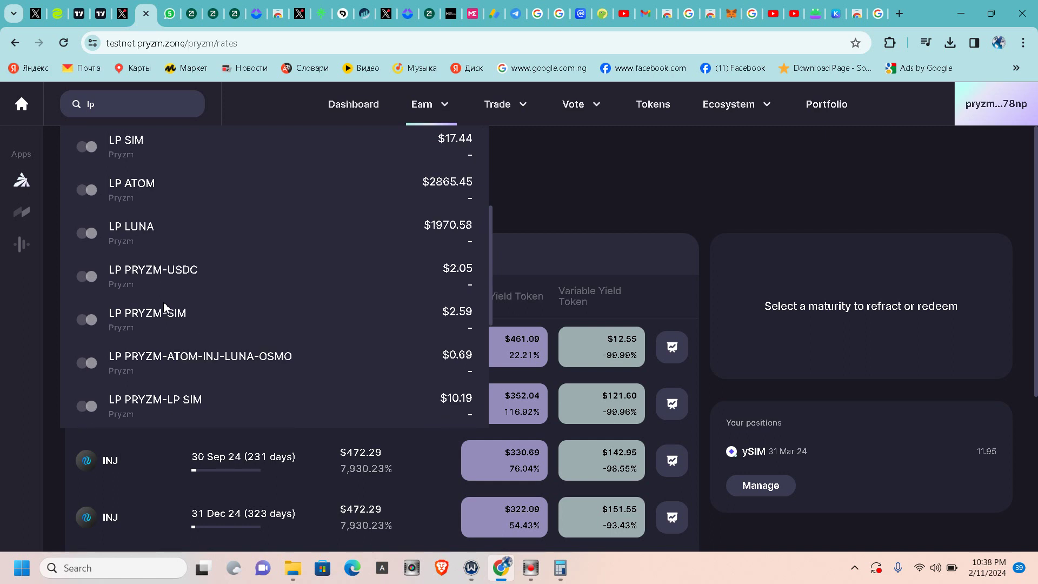
{"action": "left_click", "coordinate": [158, 322]}
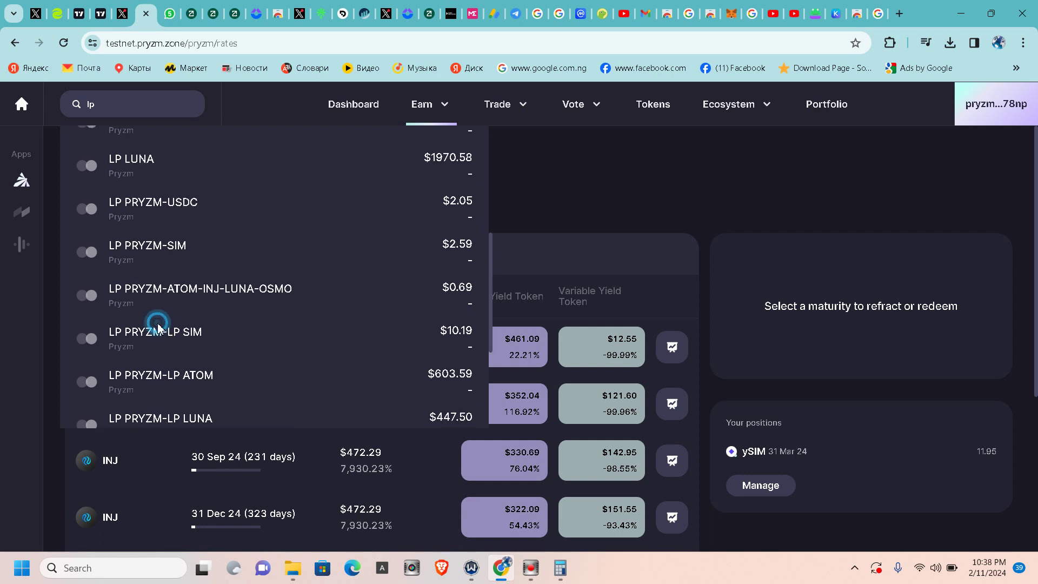
{"action": "scroll", "coordinate": [151, 244], "scroll_direction": "up", "scroll_amount": 4}
{"action": "scroll", "coordinate": [148, 167], "scroll_direction": "up", "scroll_amount": 2}
{"action": "left_click", "coordinate": [123, 102]}
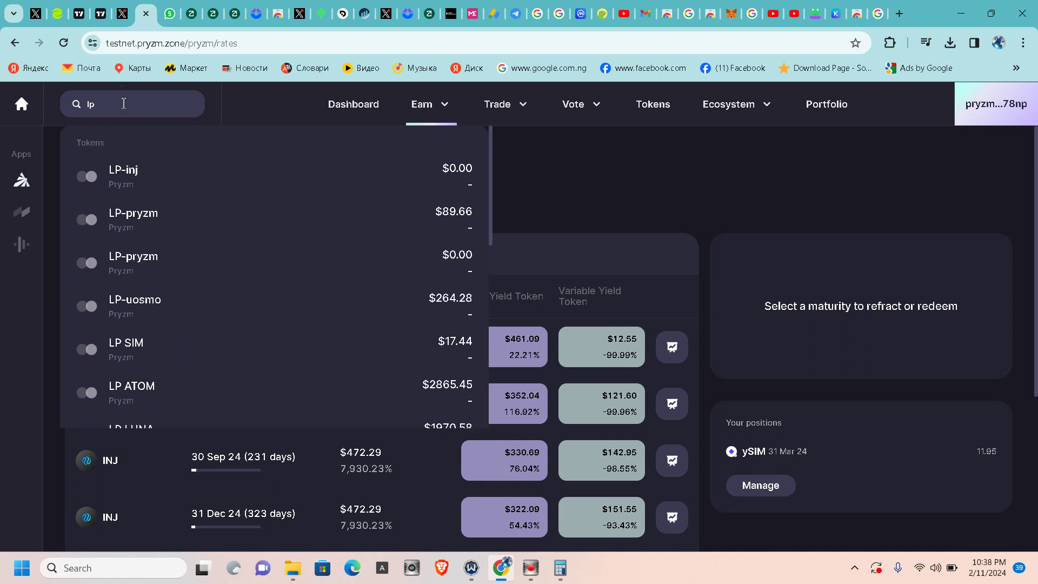
{"action": "key", "text": "BackSpace"}
{"action": "key", "text": "BackSpace"}
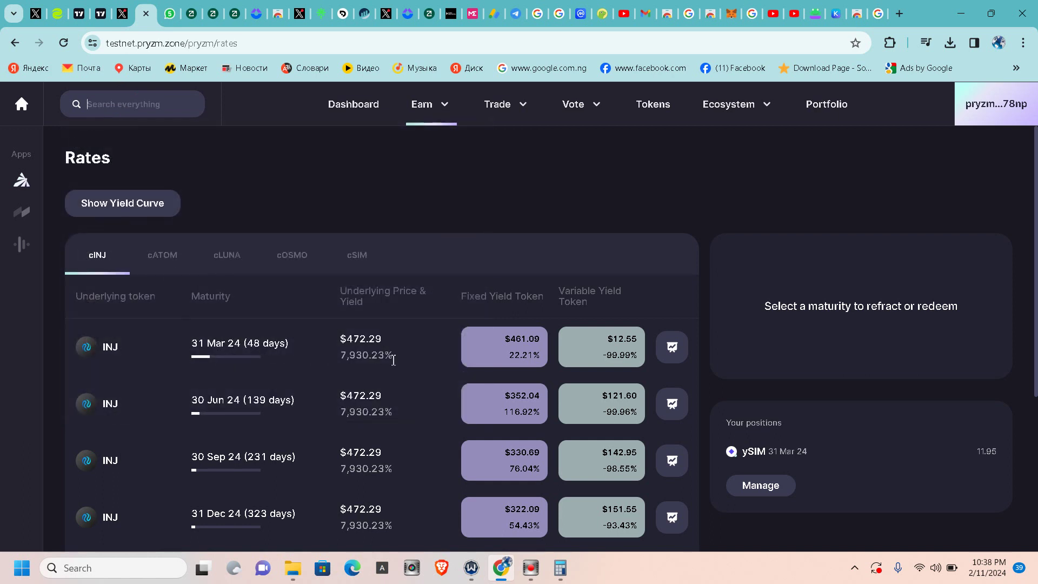
- Select the fixed yield token of INJ with the 31 Mar 24 maturity
{"action": "left_click", "coordinate": [514, 344]}
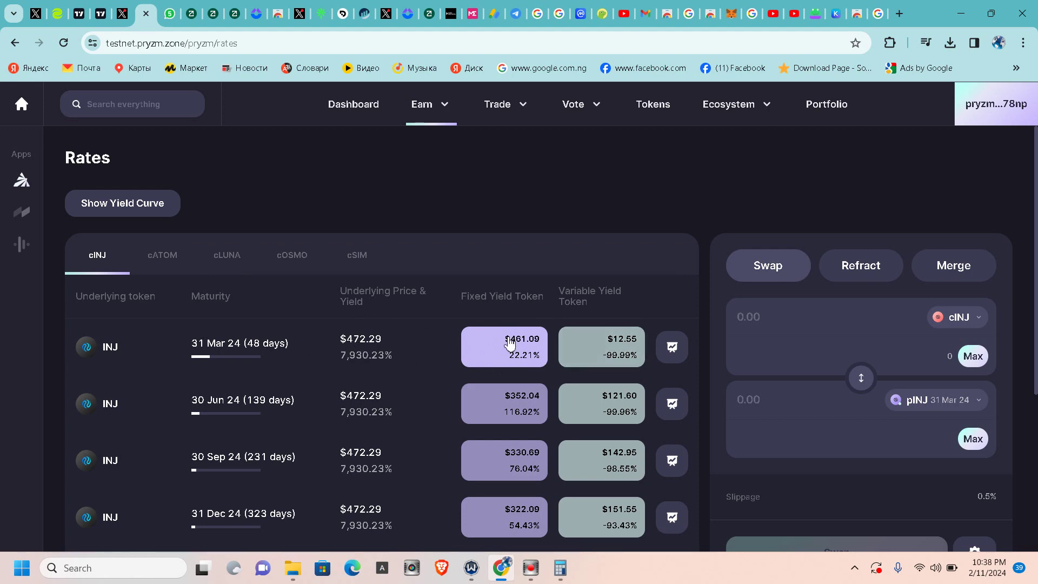
{"action": "scroll", "coordinate": [923, 359], "scroll_direction": "down", "scroll_amount": 3}
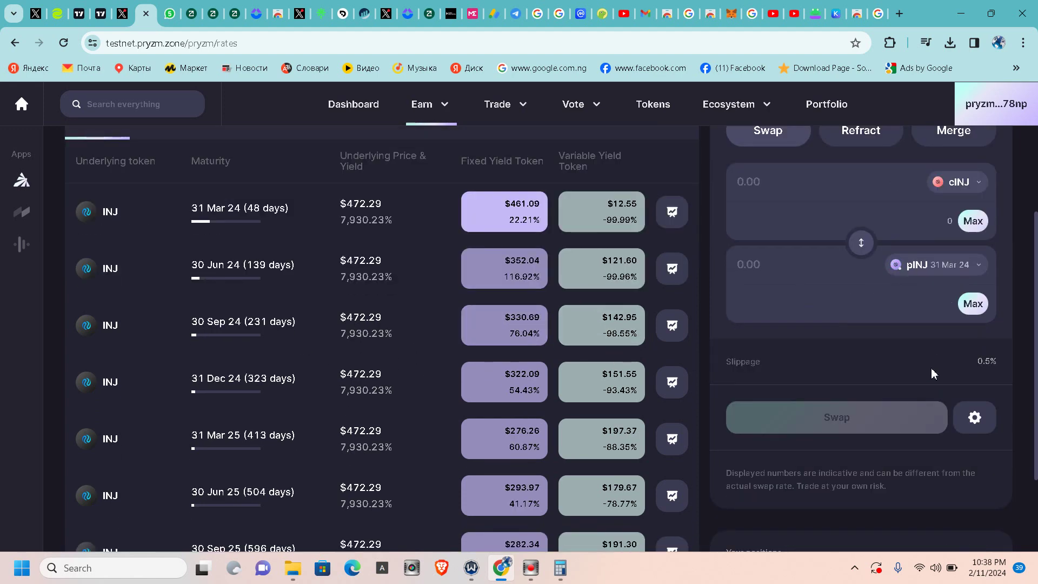
{"action": "scroll", "coordinate": [932, 372], "scroll_direction": "up", "scroll_amount": 3}
- Try to merge 3 pINJ and 3 yINJ of the 31 Mar 24 maturity into cINJ, and clear the amount
{"action": "left_click", "coordinate": [957, 274]}
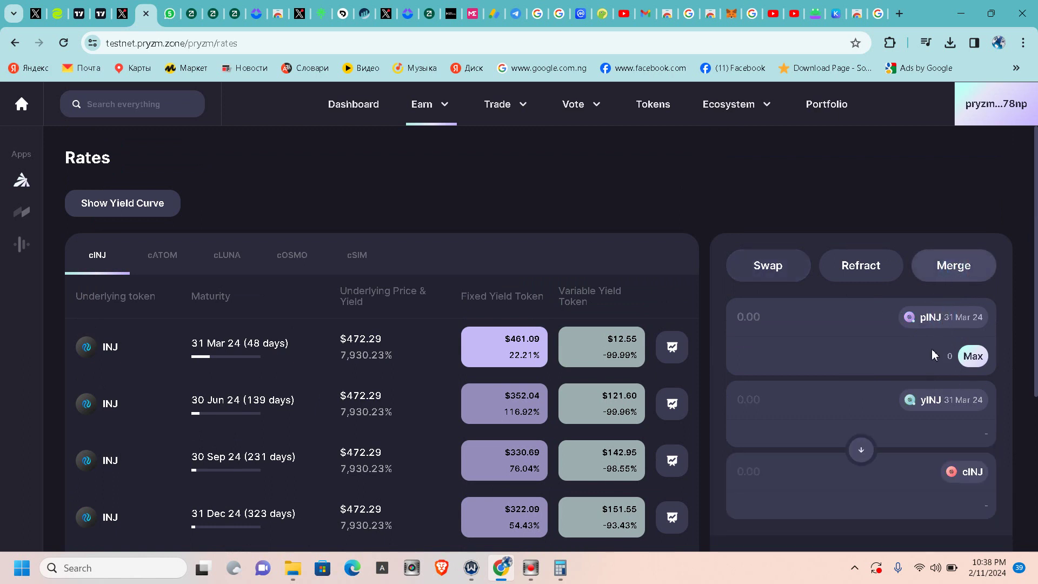
{"action": "left_click", "coordinate": [749, 314]}
{"action": "type", "text": "3"}
{"action": "scroll", "coordinate": [829, 435], "scroll_direction": "down", "scroll_amount": 4}
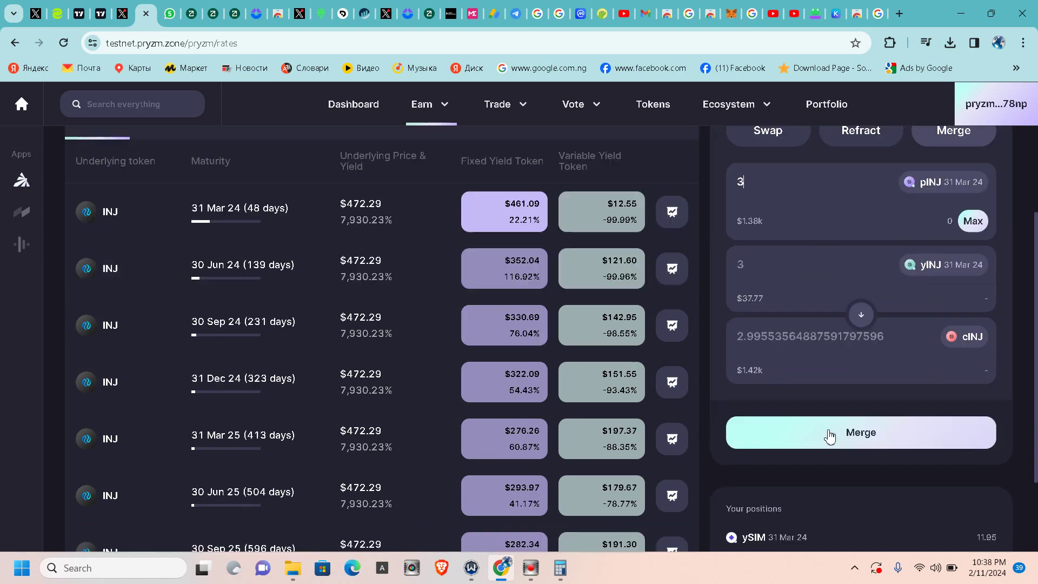
{"action": "scroll", "coordinate": [830, 394], "scroll_direction": "up", "scroll_amount": 3}
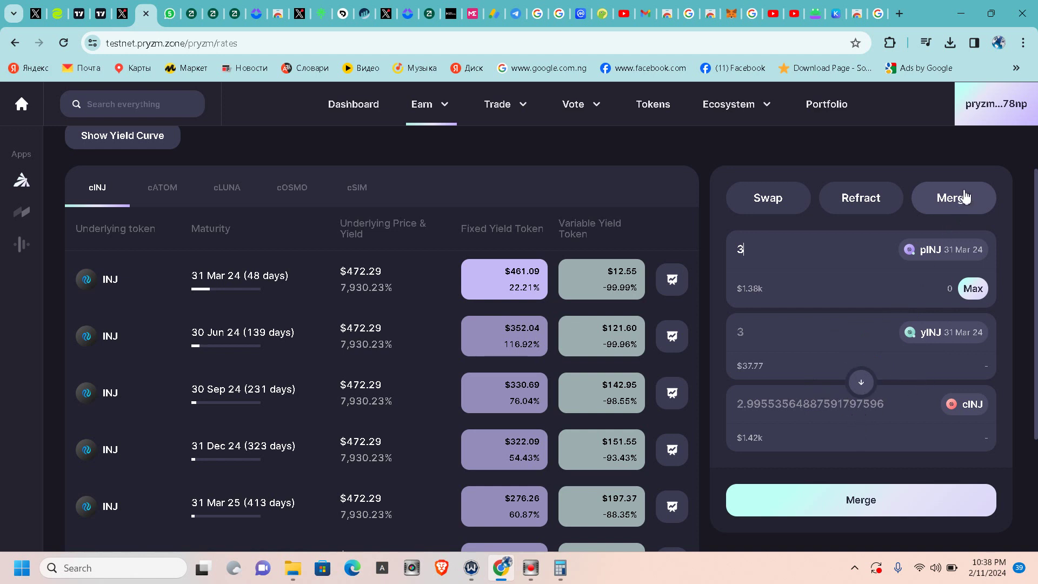
{"action": "left_click", "coordinate": [817, 508]}
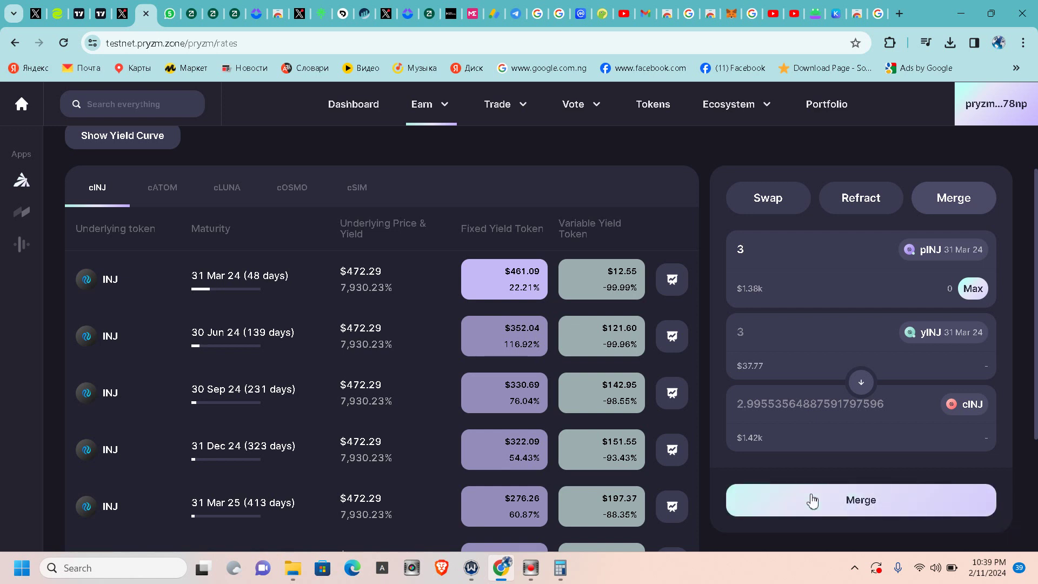
{"action": "left_click", "coordinate": [813, 500]}
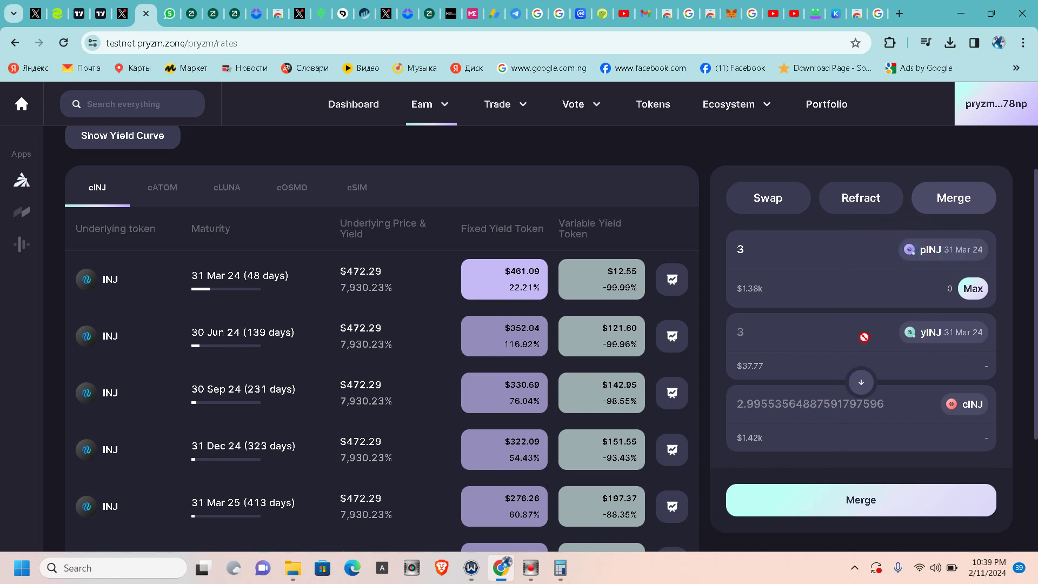
{"action": "left_click", "coordinate": [761, 249]}
{"action": "key", "text": "BackSpace"}
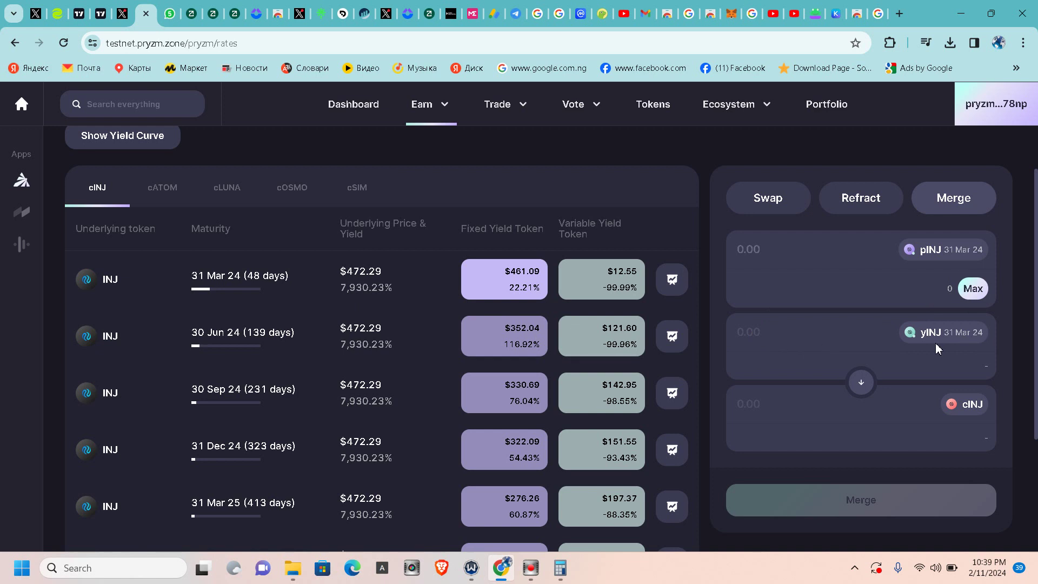
- Check the Merge and Refract forms for a way to choose other tokens
{"action": "left_click", "coordinate": [963, 400]}
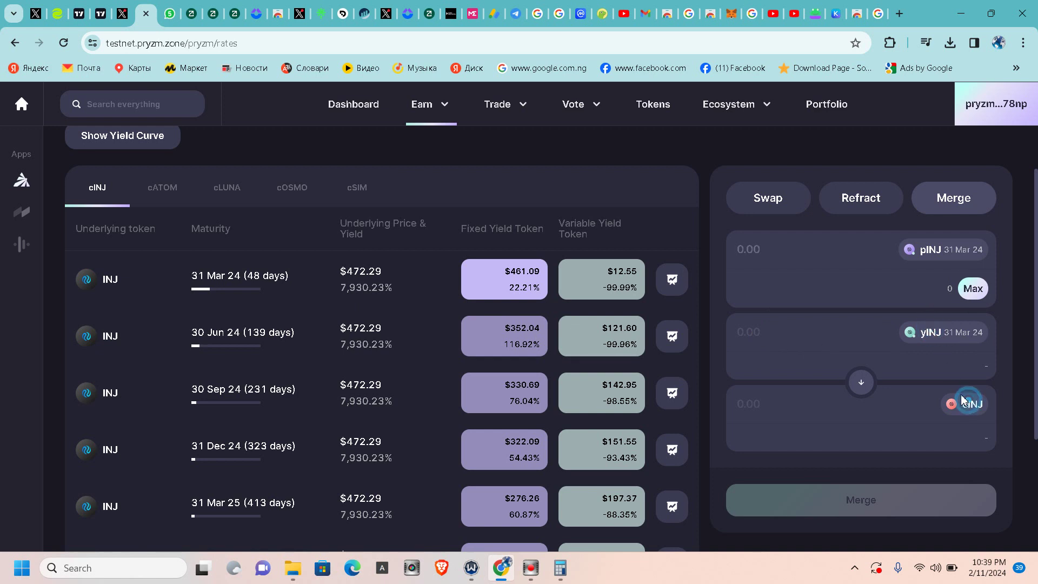
{"action": "left_click", "coordinate": [938, 250]}
{"action": "left_click", "coordinate": [877, 199]}
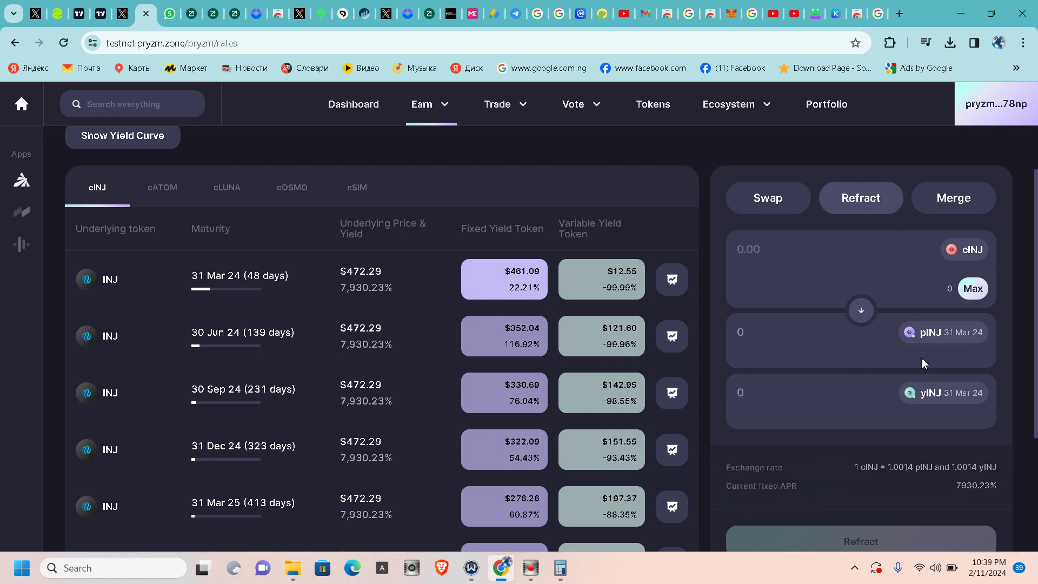
{"action": "left_click", "coordinate": [944, 316]}
{"action": "left_click", "coordinate": [951, 252]}
{"action": "scroll", "coordinate": [873, 280], "scroll_direction": "down", "scroll_amount": 1}
{"action": "scroll", "coordinate": [886, 287], "scroll_direction": "up", "scroll_amount": 1}
- Set up a swap on the Rates page from LP-inj to the LP-pryzm token further down the token list
{"action": "left_click", "coordinate": [769, 205]}
{"action": "left_click", "coordinate": [956, 253]}
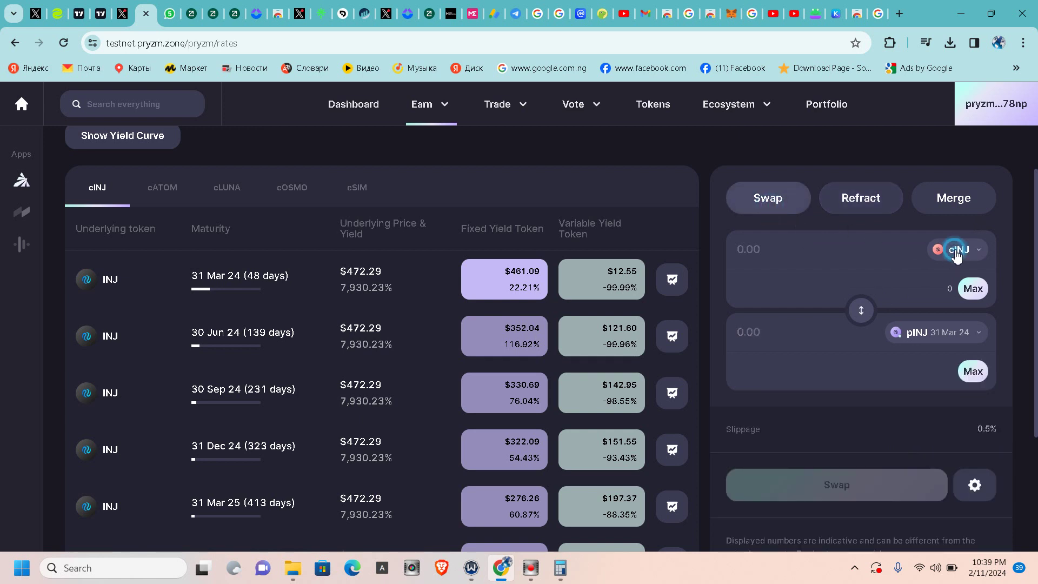
{"action": "left_click", "coordinate": [943, 224]}
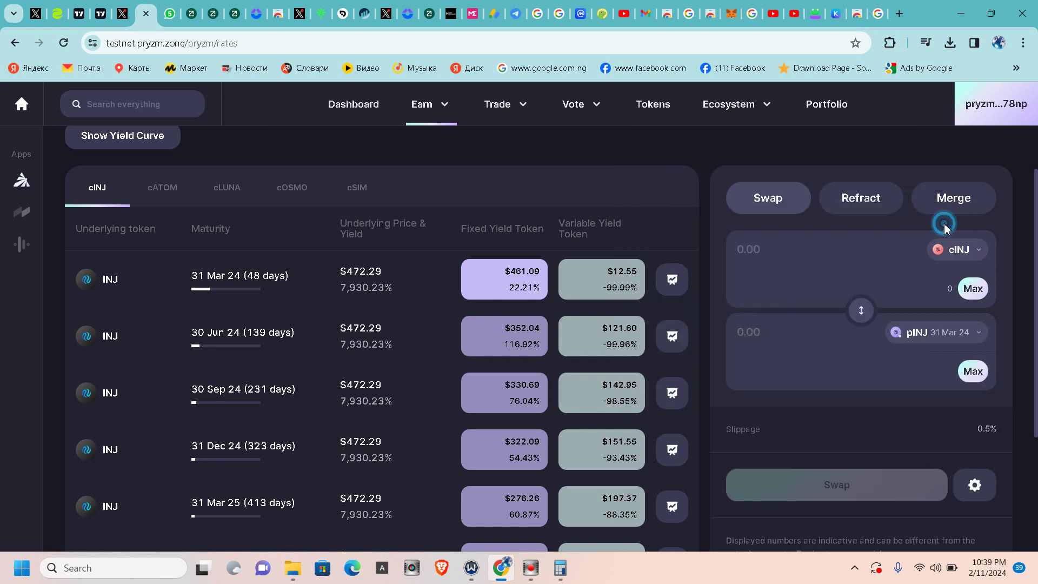
{"action": "left_click", "coordinate": [958, 250]}
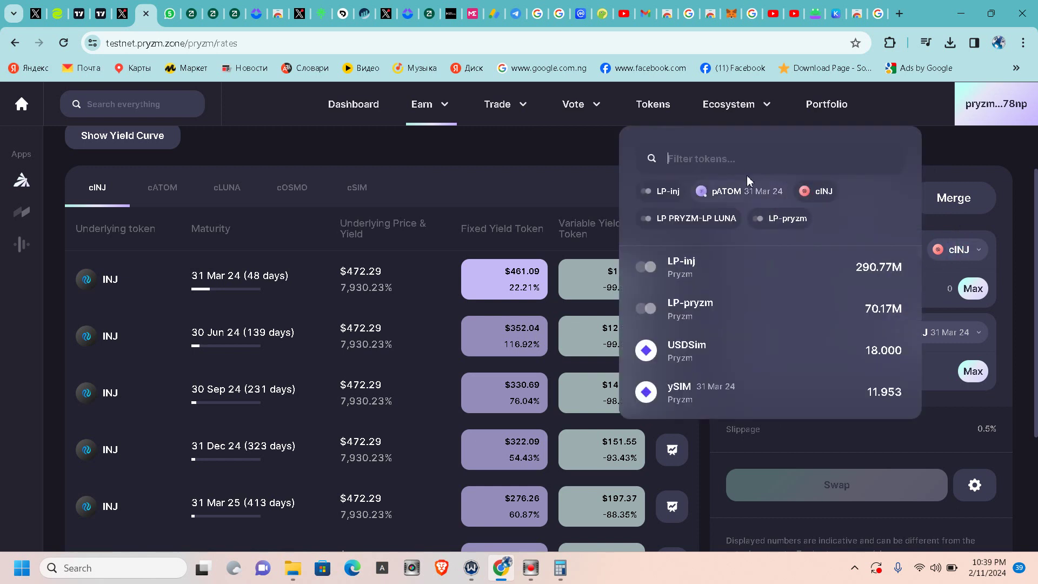
{"action": "left_click", "coordinate": [672, 197]}
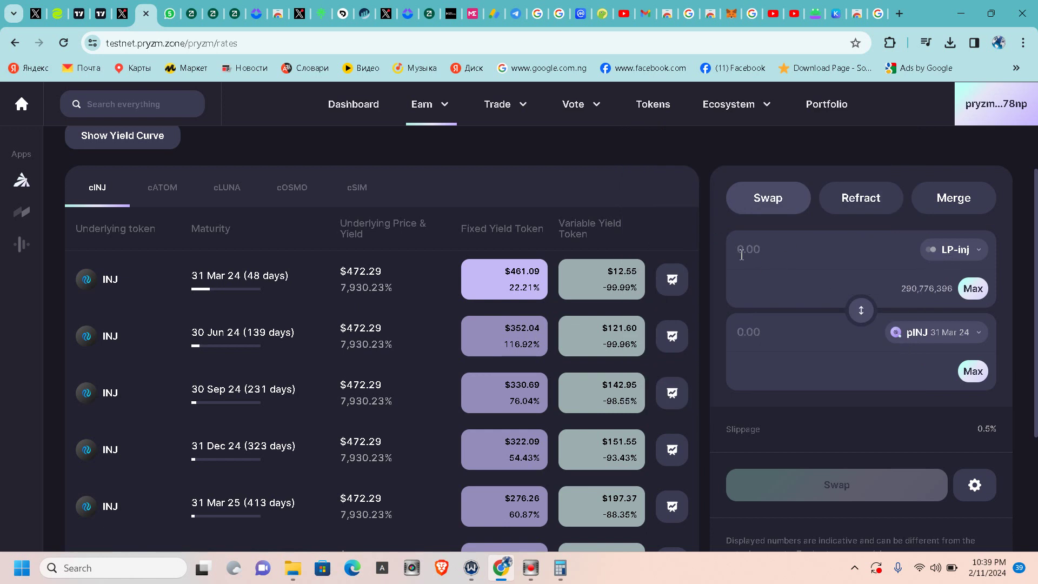
{"action": "left_click", "coordinate": [961, 333]}
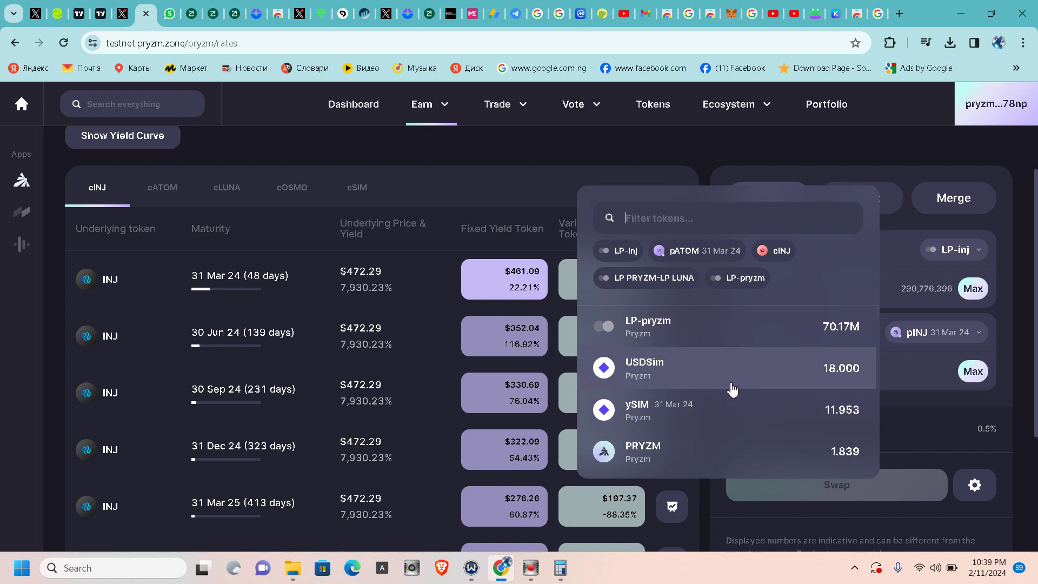
{"action": "scroll", "coordinate": [738, 410], "scroll_direction": "down", "scroll_amount": 1}
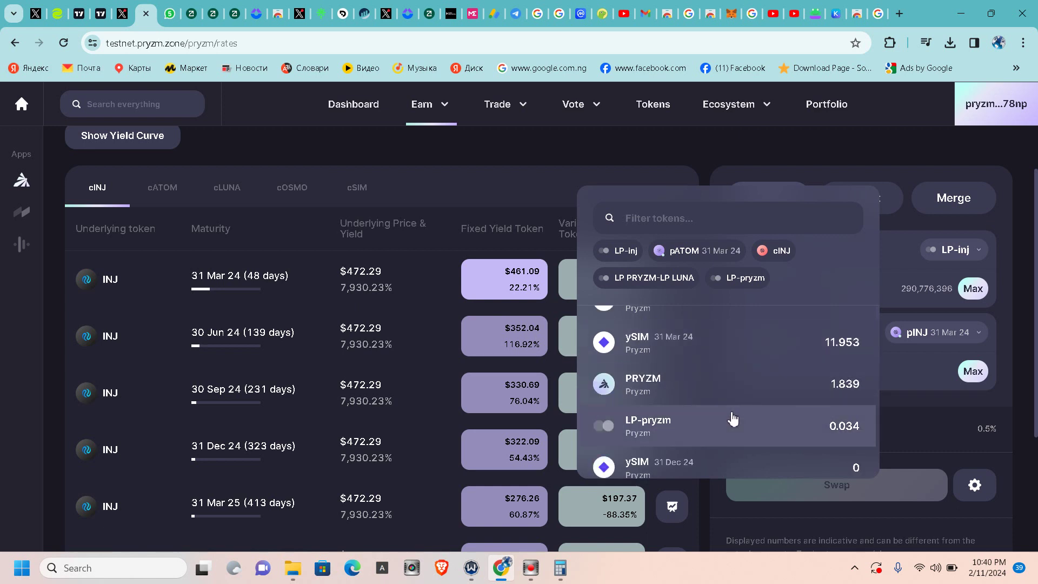
{"action": "left_click", "coordinate": [732, 419]}
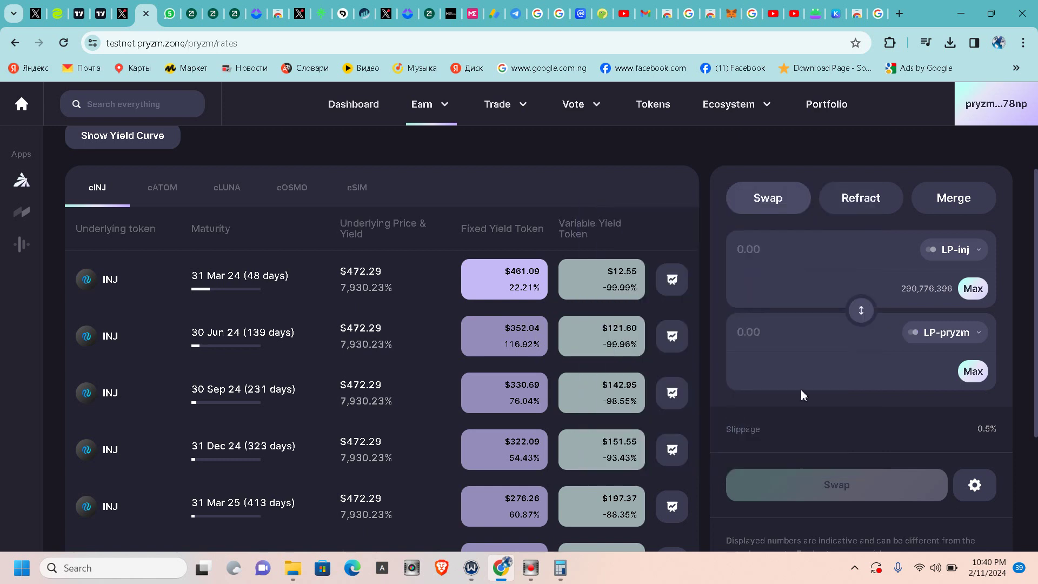
- Swap 200000000 LP-inj for LP-pryzm and approve the transaction in the wallet
{"action": "left_click", "coordinate": [769, 252]}
{"action": "left_click", "coordinate": [744, 250]}
{"action": "type", "text": "200000000"}
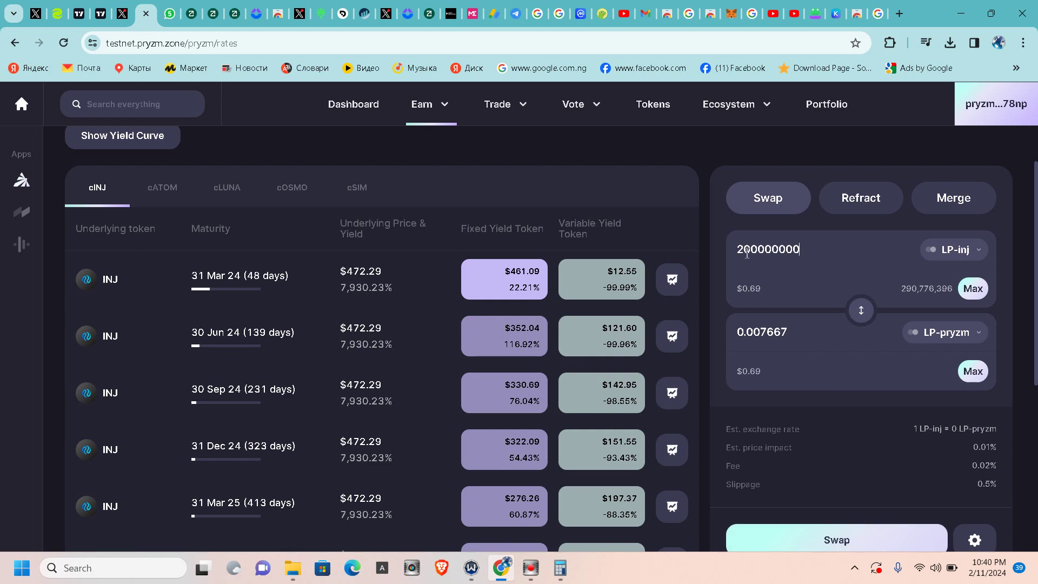
{"action": "type", "text": "0"}
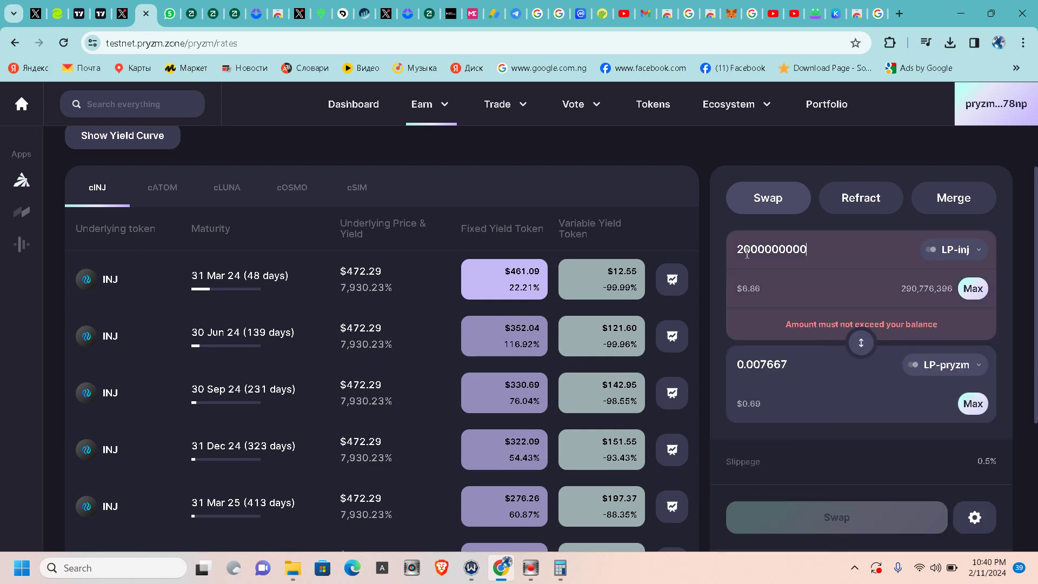
{"action": "key", "text": "BackSpace"}
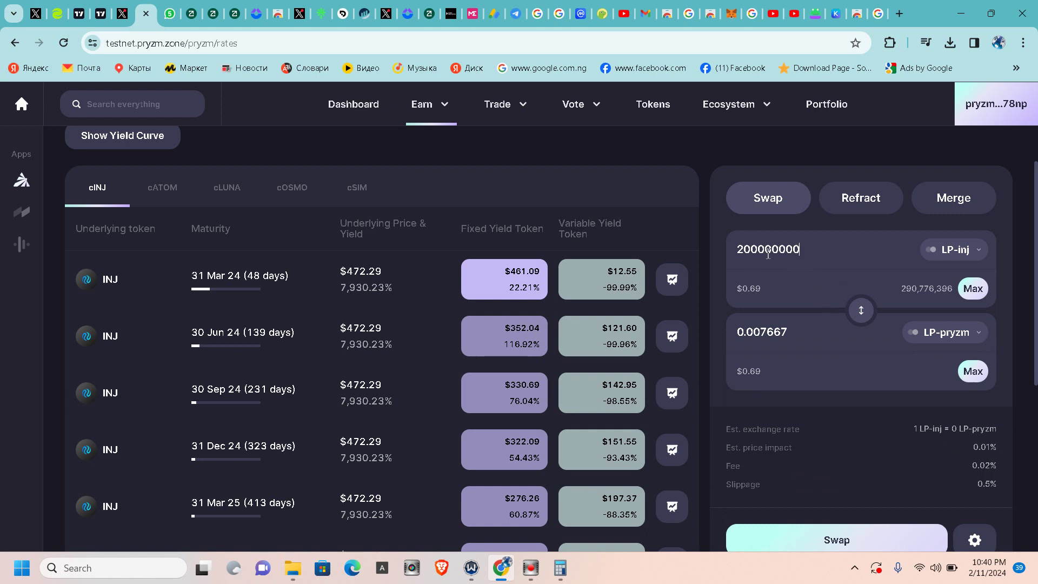
{"action": "scroll", "coordinate": [842, 420], "scroll_direction": "down", "scroll_amount": 1}
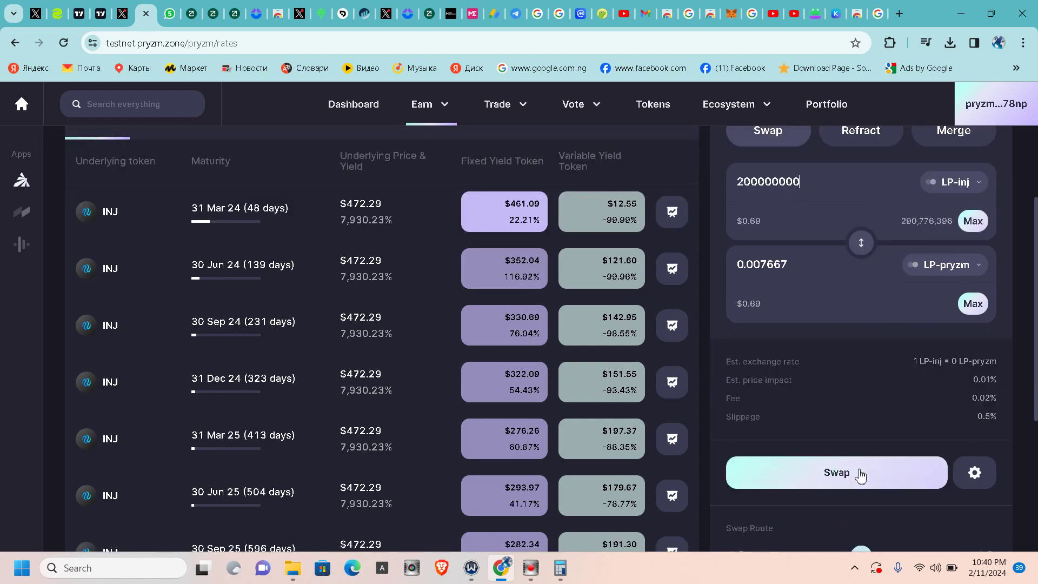
{"action": "left_click", "coordinate": [858, 470]}
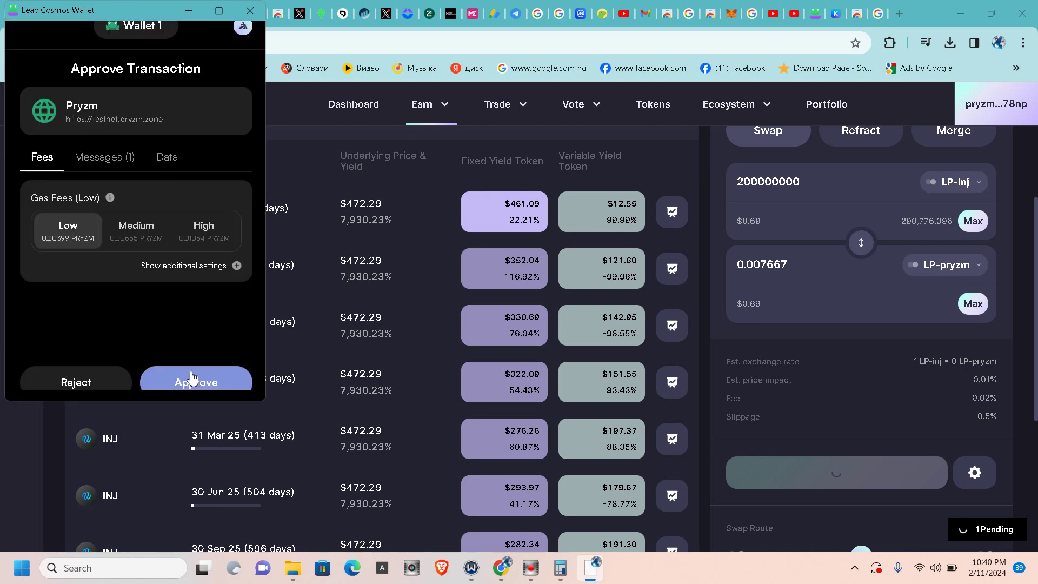
{"action": "left_click", "coordinate": [210, 378]}
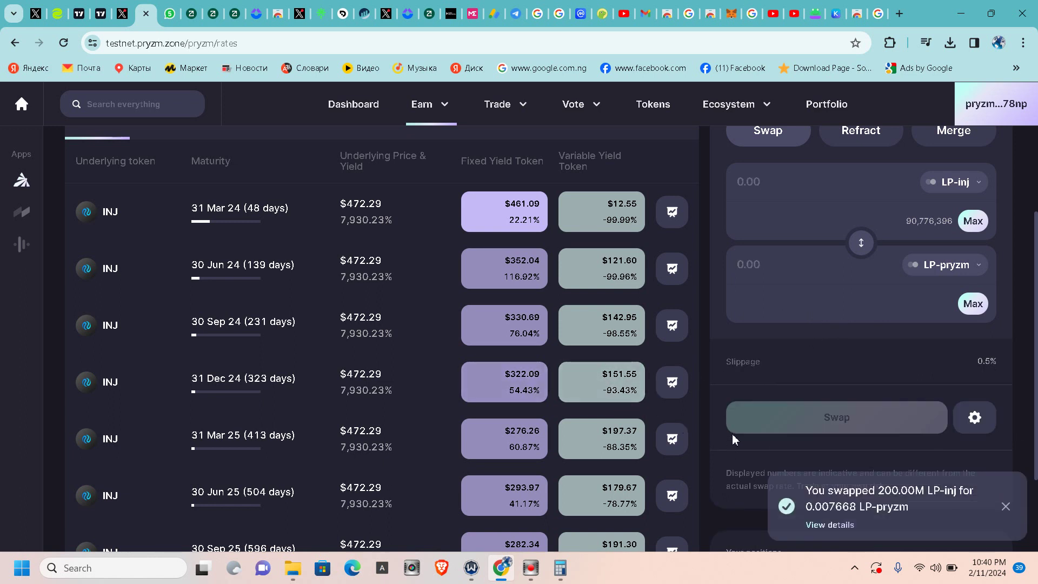
- Check the token balances of the connected wallet and close the overview
{"action": "scroll", "coordinate": [832, 384], "scroll_direction": "up", "scroll_amount": 3}
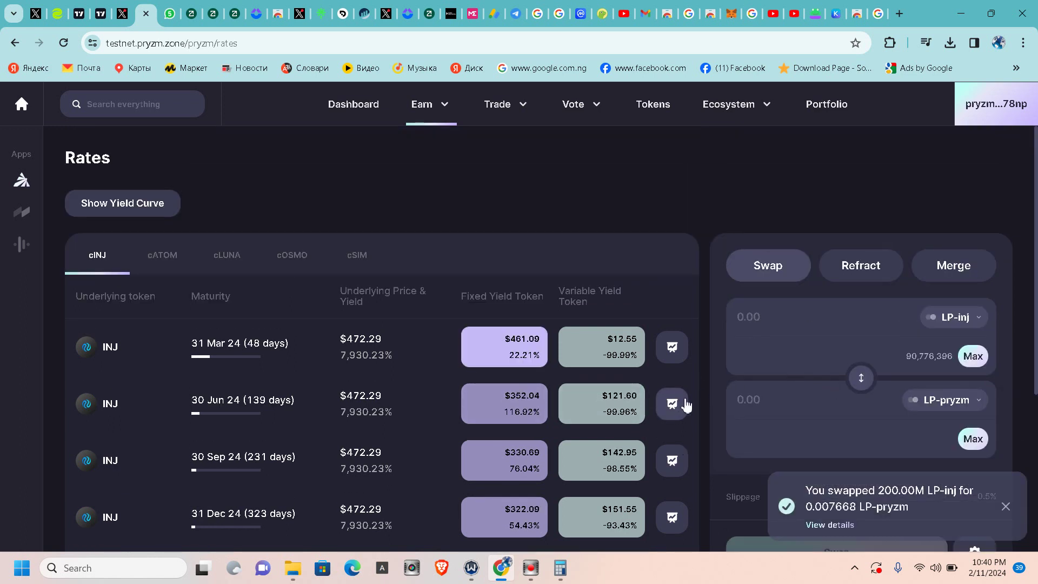
{"action": "left_click", "coordinate": [1006, 114]}
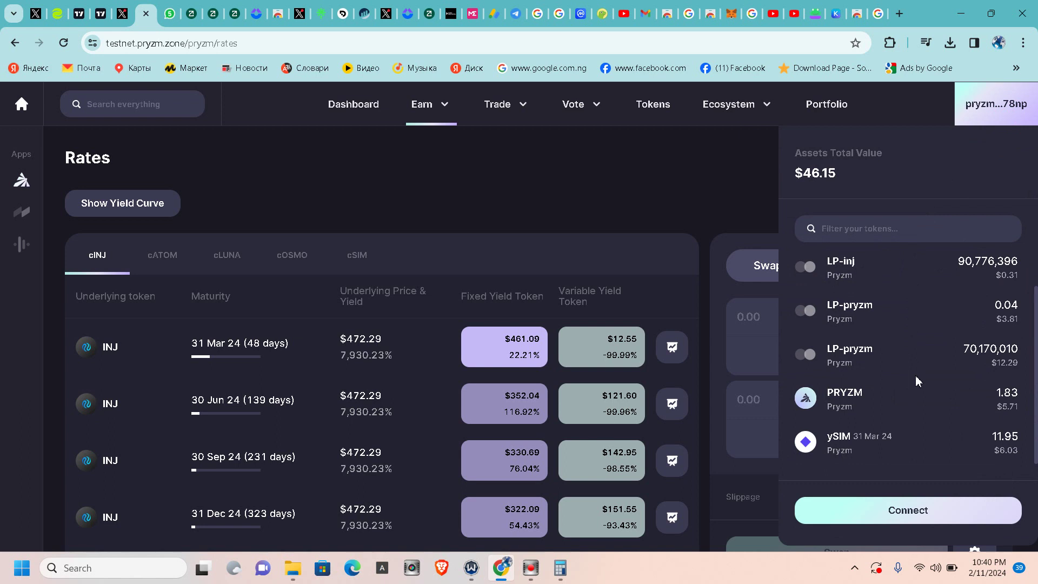
{"action": "left_click", "coordinate": [646, 193]}
- Open the Bond page and look through the form for bonding ATOM into cATOM
{"action": "left_click", "coordinate": [431, 104]}
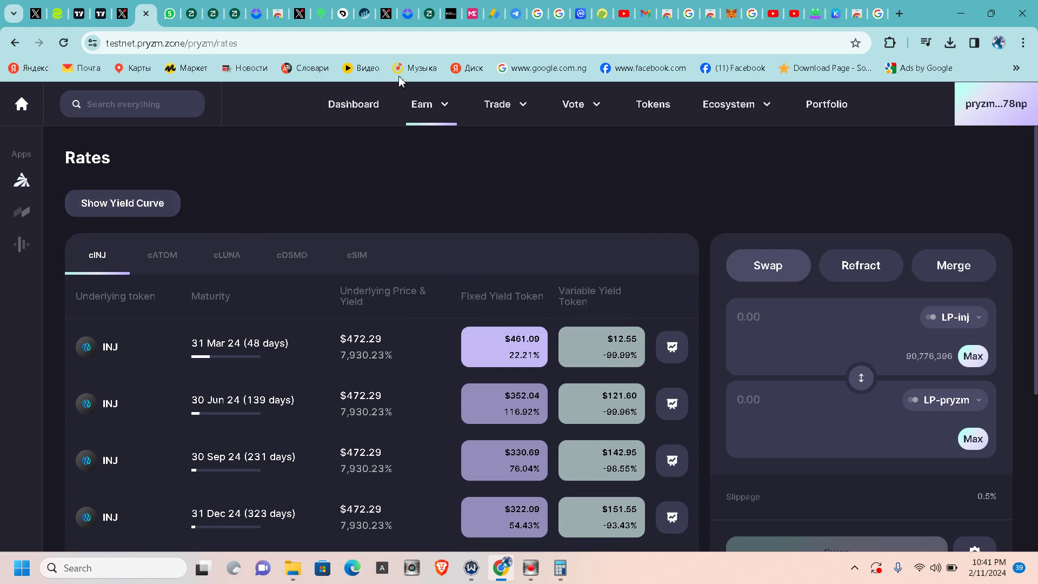
{"action": "mouse_move", "coordinate": [433, 103]}
{"action": "left_click", "coordinate": [440, 301]}
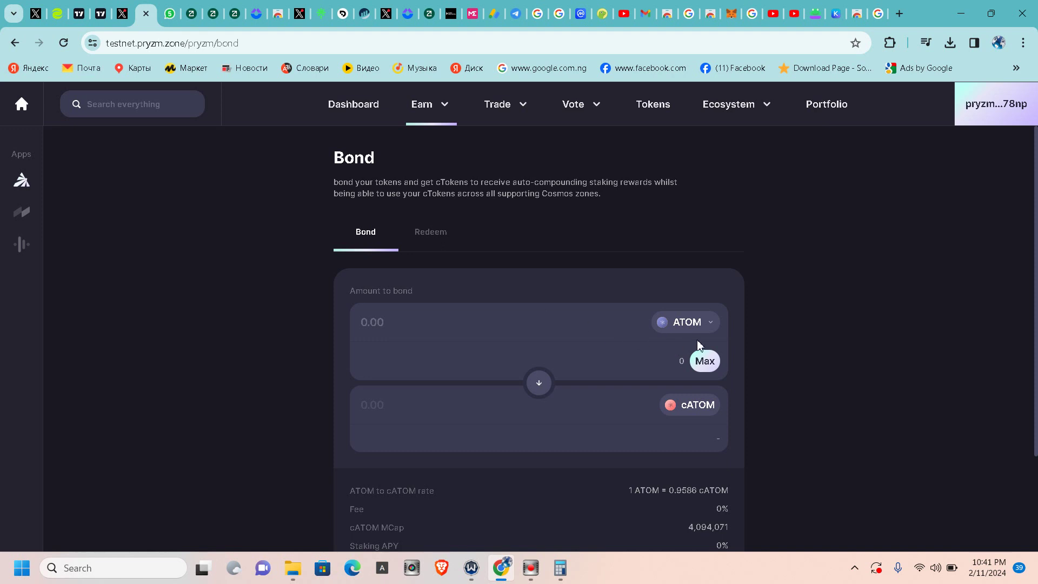
{"action": "scroll", "coordinate": [520, 320], "scroll_direction": "down", "scroll_amount": 1}
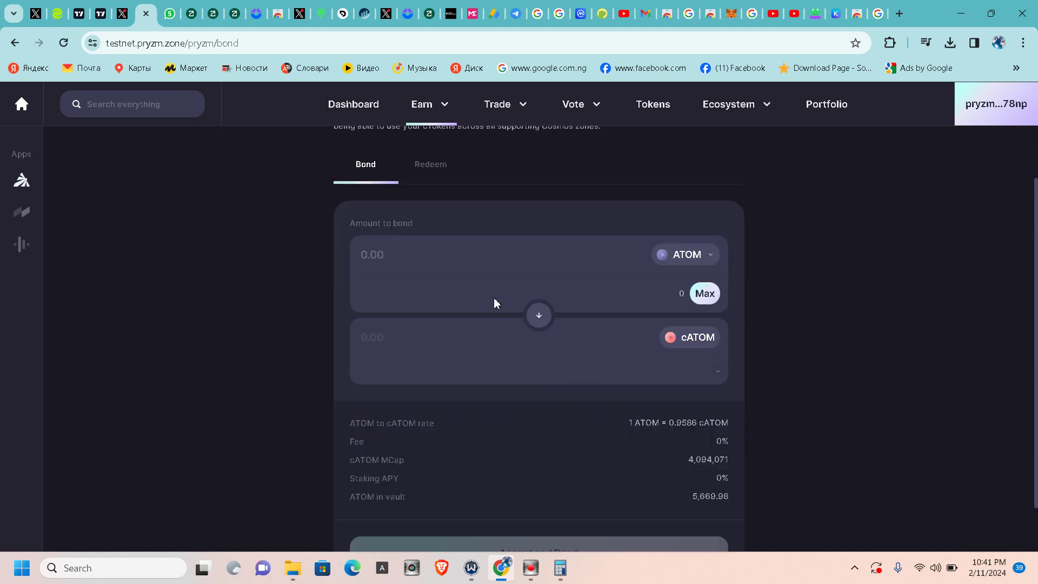
{"action": "scroll", "coordinate": [655, 302], "scroll_direction": "down", "scroll_amount": 1}
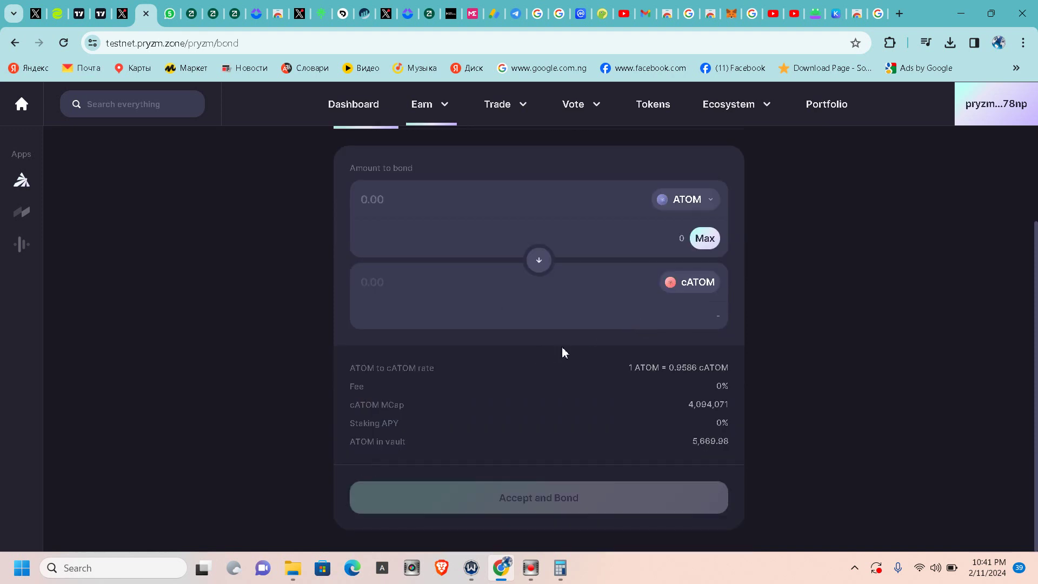
{"action": "scroll", "coordinate": [657, 307], "scroll_direction": "up", "scroll_amount": 2}
- Look through the tokens available for bonding, keep ATOM selected, and check whether the cATOM output token can be changed
{"action": "left_click", "coordinate": [702, 325]}
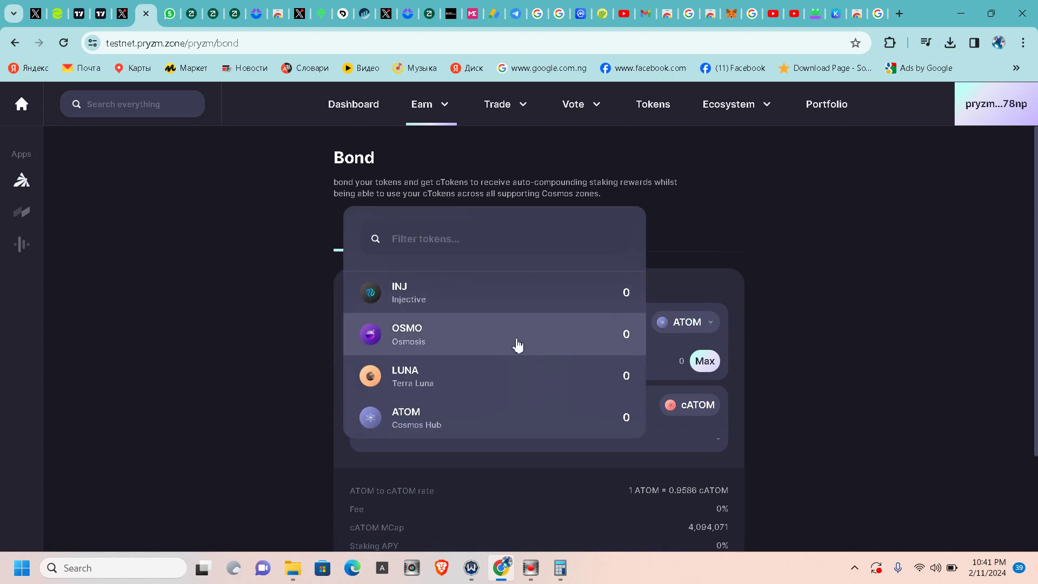
{"action": "scroll", "coordinate": [488, 359], "scroll_direction": "down", "scroll_amount": 1}
{"action": "scroll", "coordinate": [461, 339], "scroll_direction": "up", "scroll_amount": 1}
{"action": "left_click", "coordinate": [449, 427]}
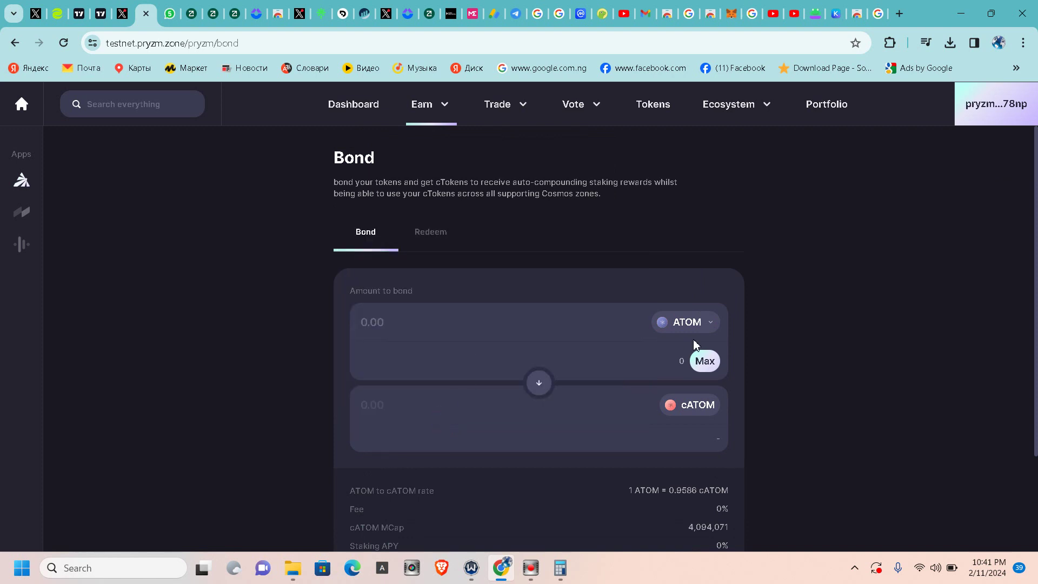
{"action": "left_click", "coordinate": [699, 403]}
{"action": "left_click", "coordinate": [683, 405]}
{"action": "left_click", "coordinate": [699, 403]}
{"action": "left_click", "coordinate": [682, 322]}
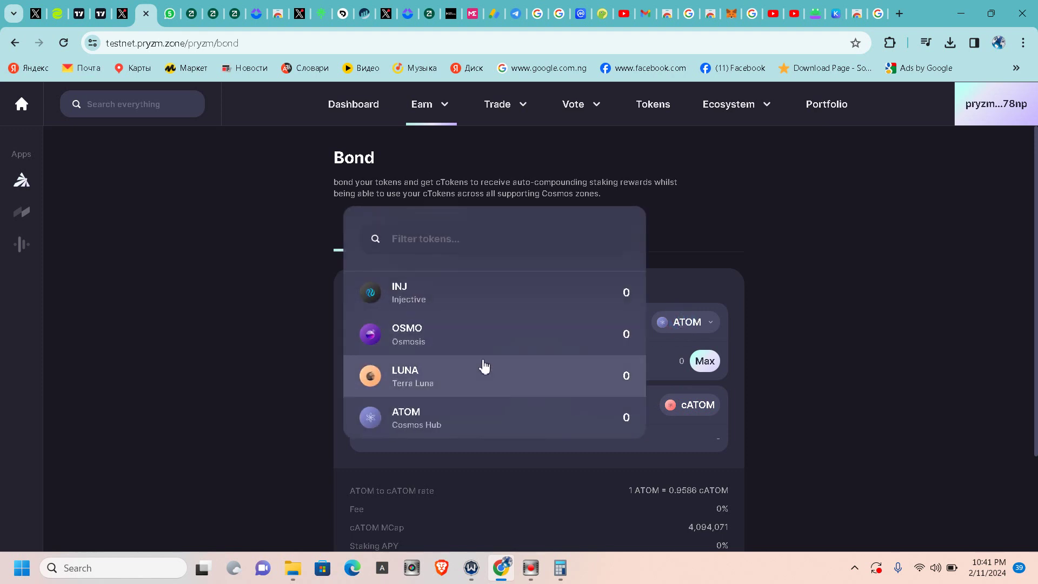
{"action": "left_click", "coordinate": [485, 422]}
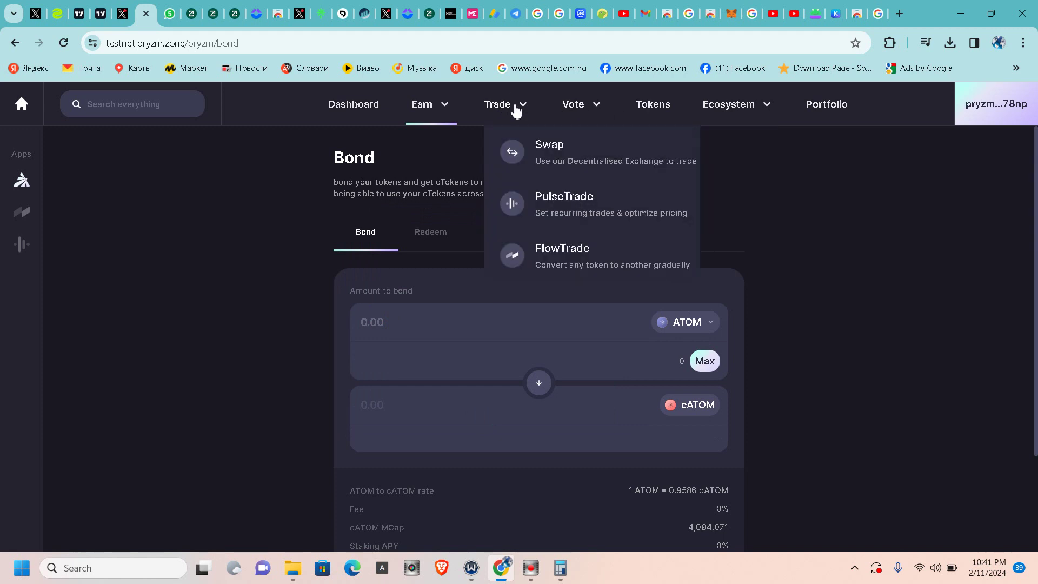
- Open the Swap page, filter the receiving tokens by "ATOM" and choose ATOM as the token to receive for USDSim
{"action": "mouse_move", "coordinate": [514, 116]}
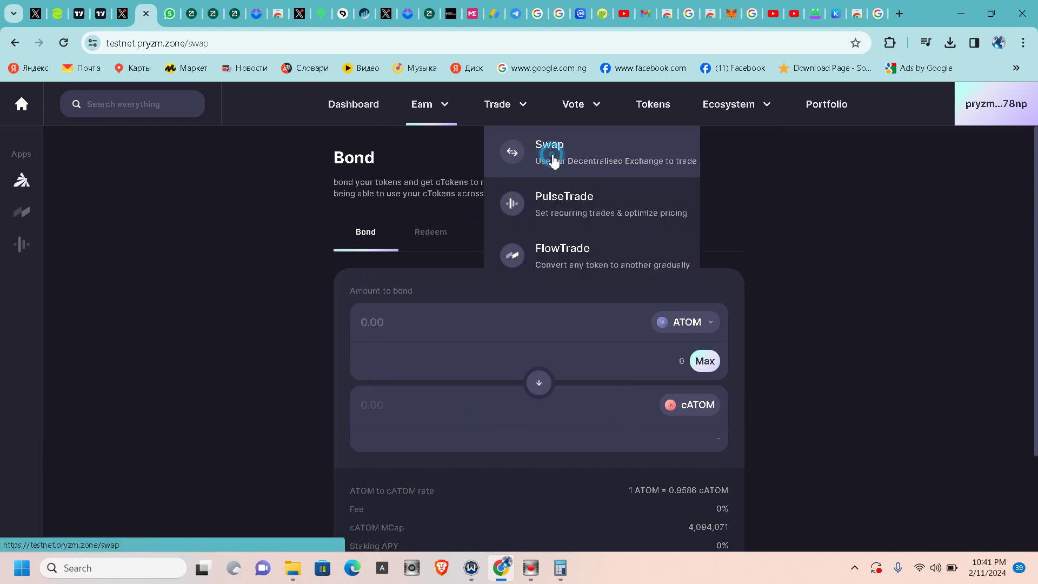
{"action": "left_click", "coordinate": [546, 154]}
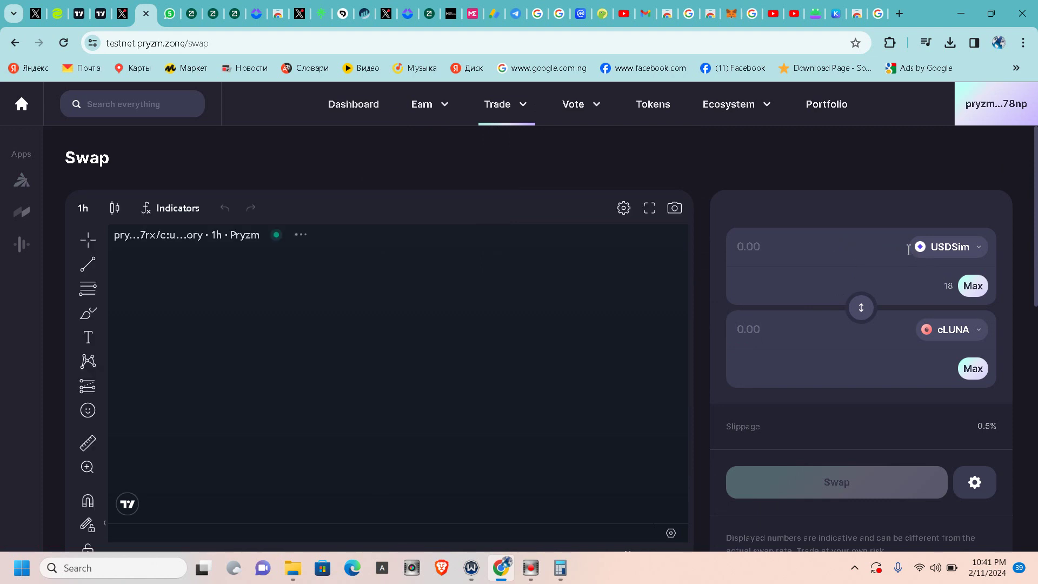
{"action": "left_click", "coordinate": [962, 327]}
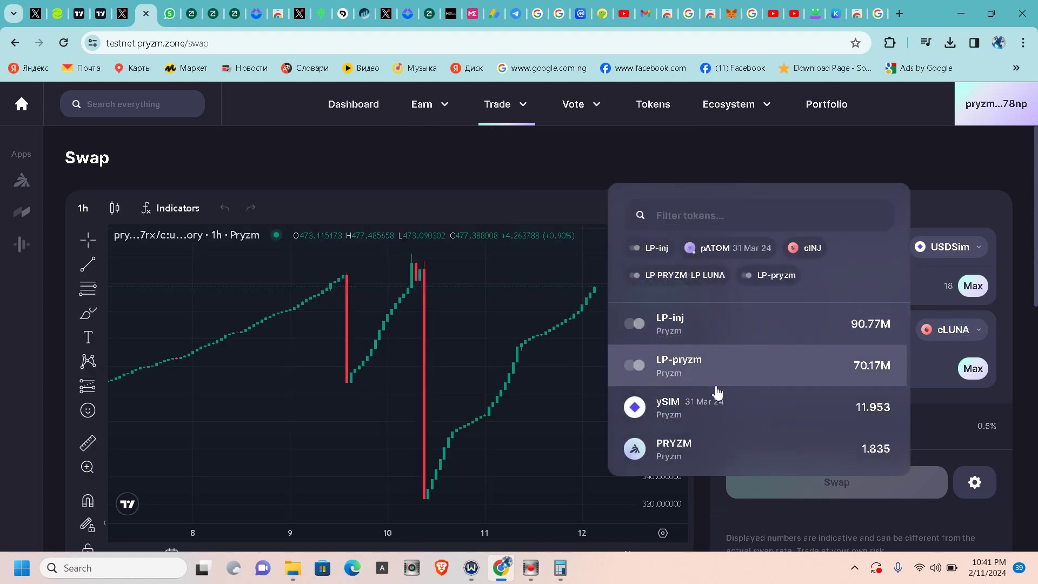
{"action": "scroll", "coordinate": [741, 387], "scroll_direction": "down", "scroll_amount": 3}
{"action": "scroll", "coordinate": [741, 387], "scroll_direction": "down", "scroll_amount": 10}
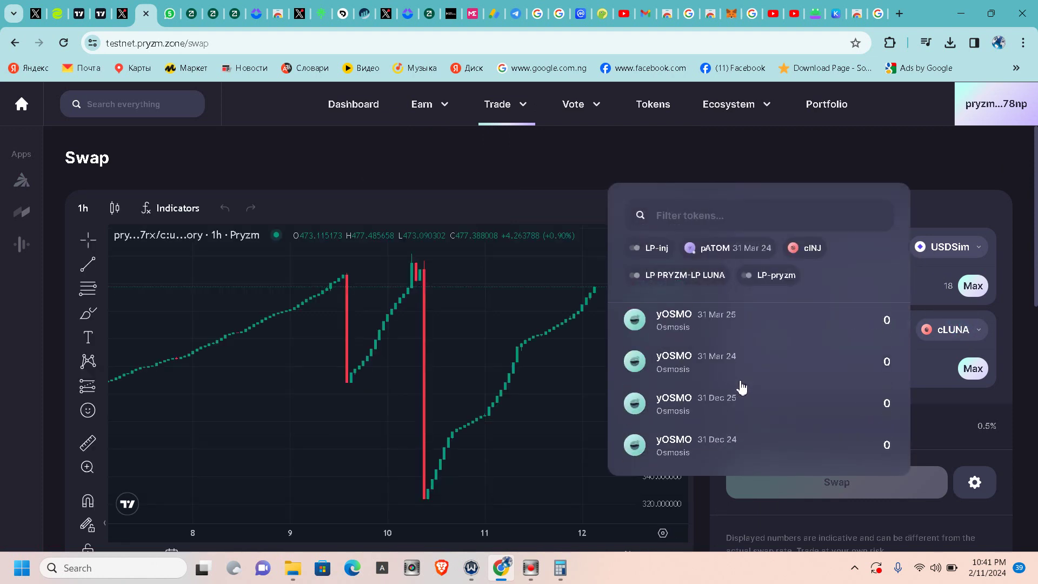
{"action": "left_click", "coordinate": [695, 216]}
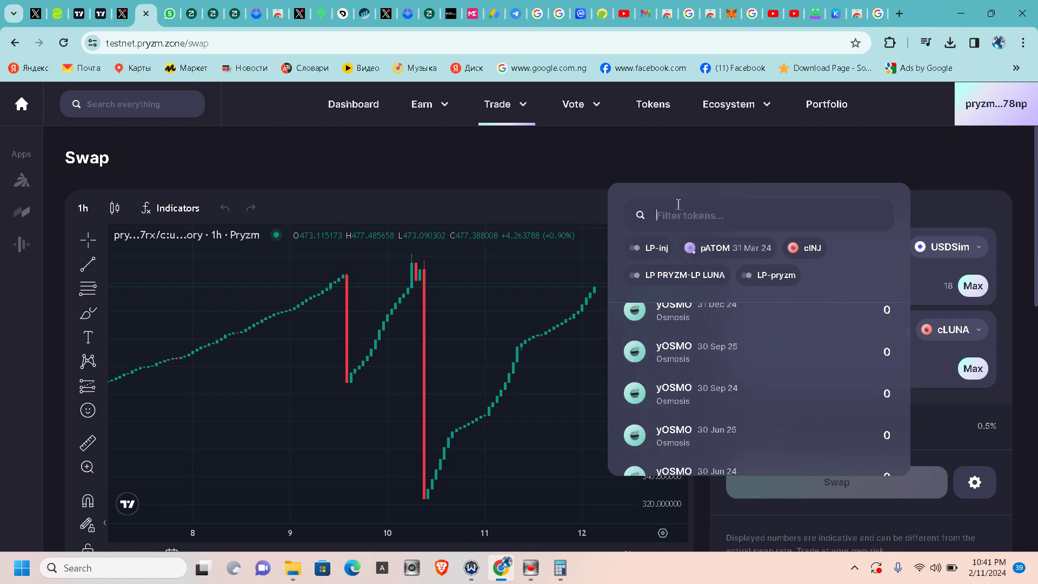
{"action": "type", "text": "a"}
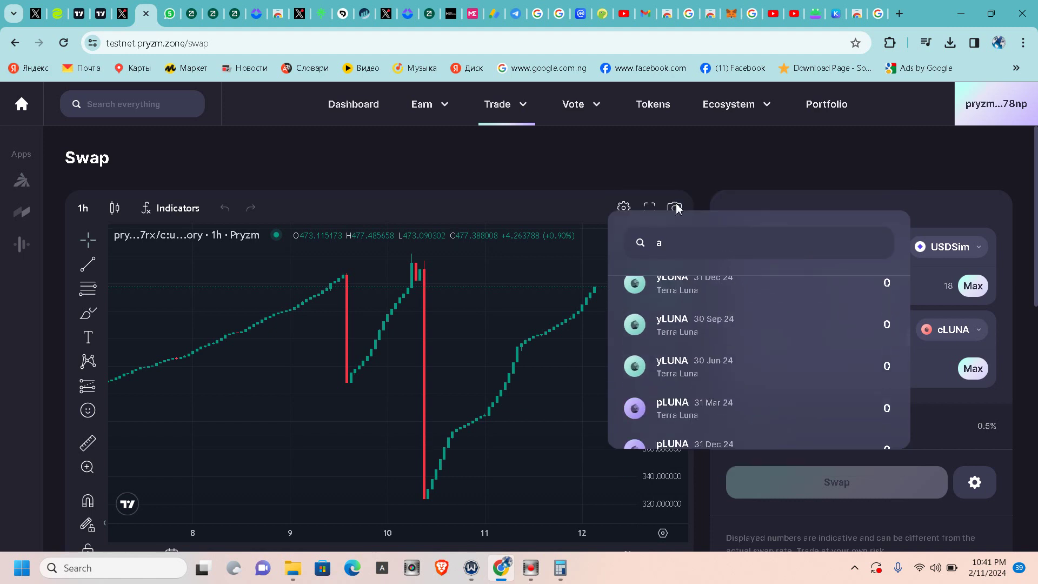
{"action": "key", "text": "BackSpace"}
{"action": "type", "text": "ATOM"}
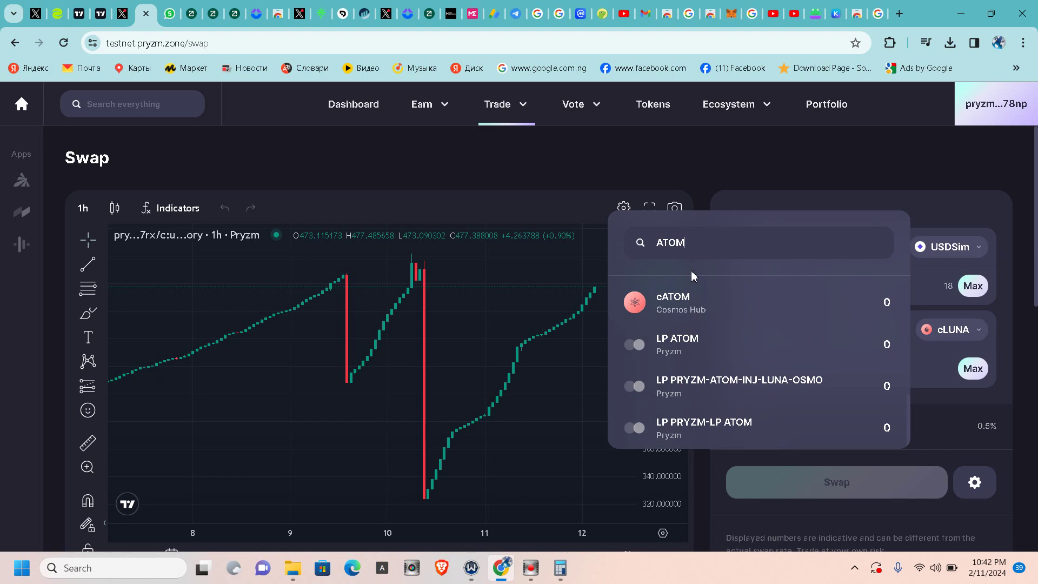
{"action": "key", "text": "BackSpace"}
{"action": "left_click", "coordinate": [703, 297]}
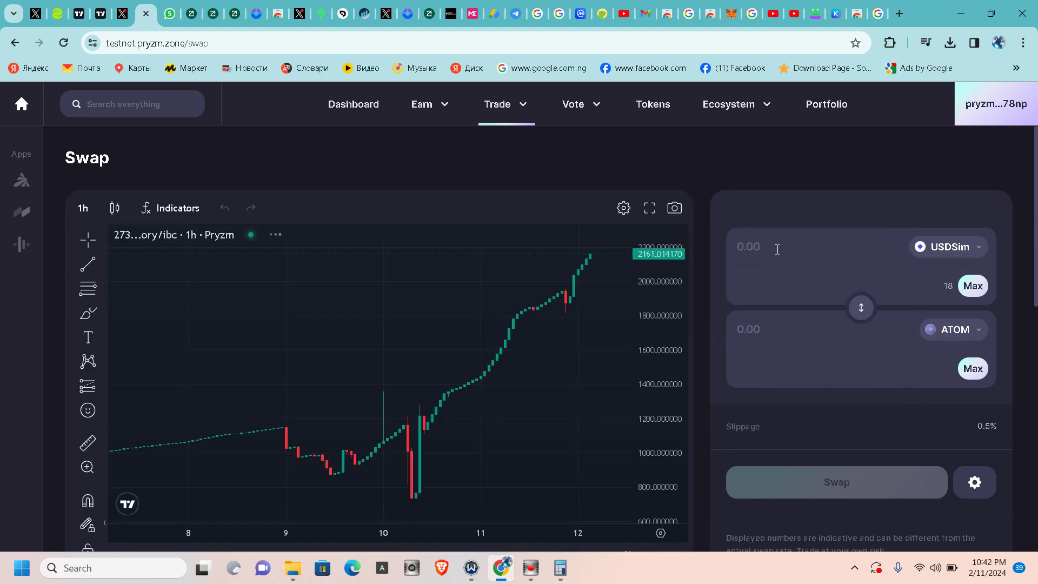
- Swap 1 USDSim for ATOM and approve the transaction in the wallet
{"action": "left_click", "coordinate": [753, 250]}
{"action": "type", "text": "1"}
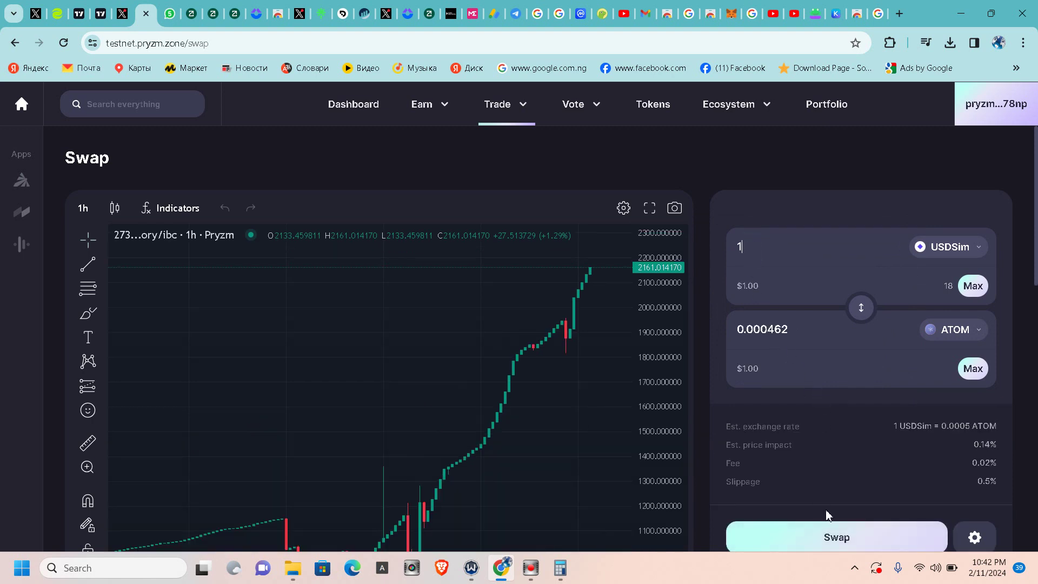
{"action": "left_click", "coordinate": [833, 538]}
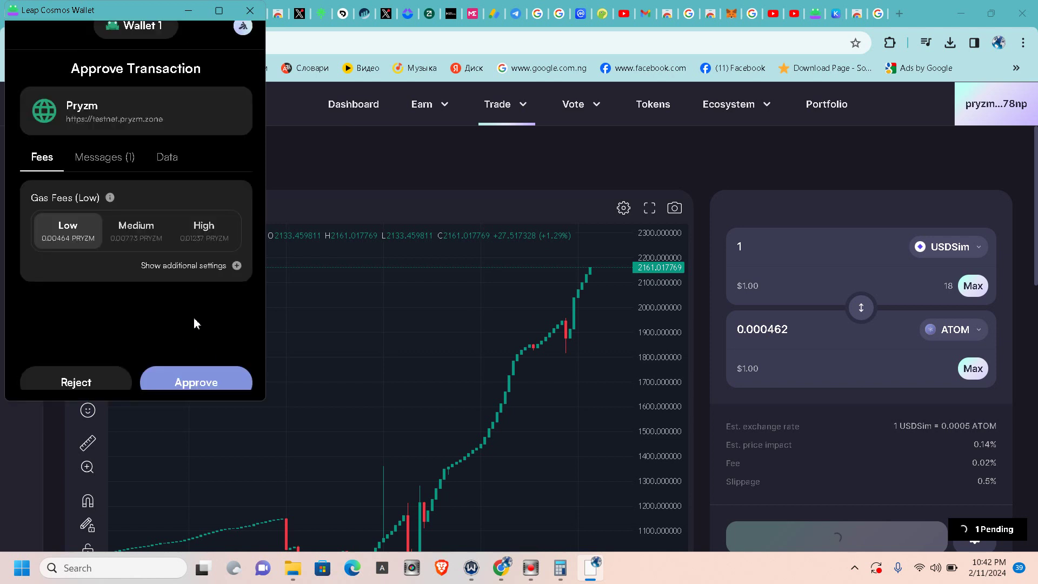
{"action": "left_click", "coordinate": [213, 372]}
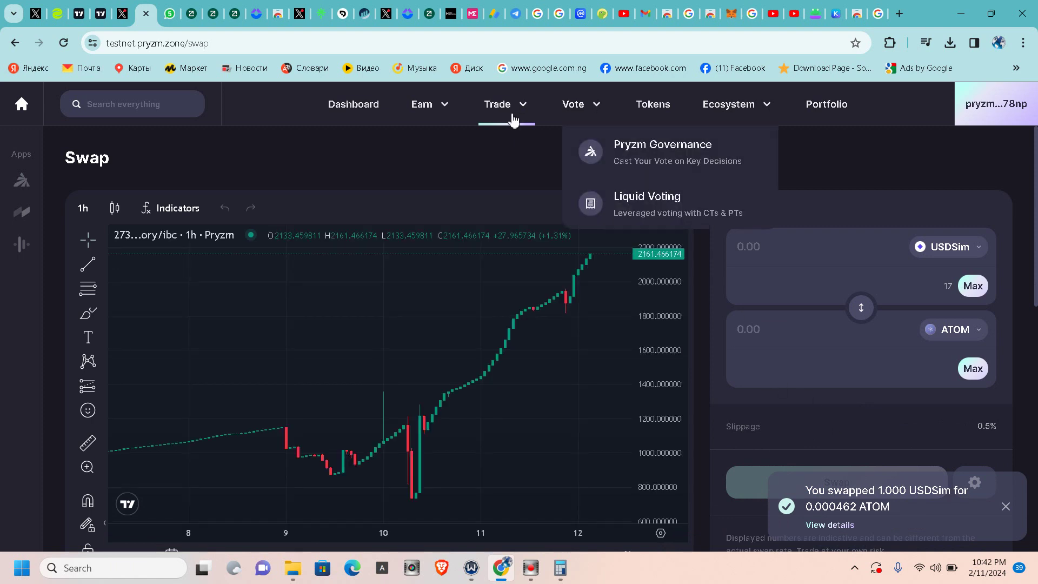
{"action": "mouse_move", "coordinate": [514, 115]}
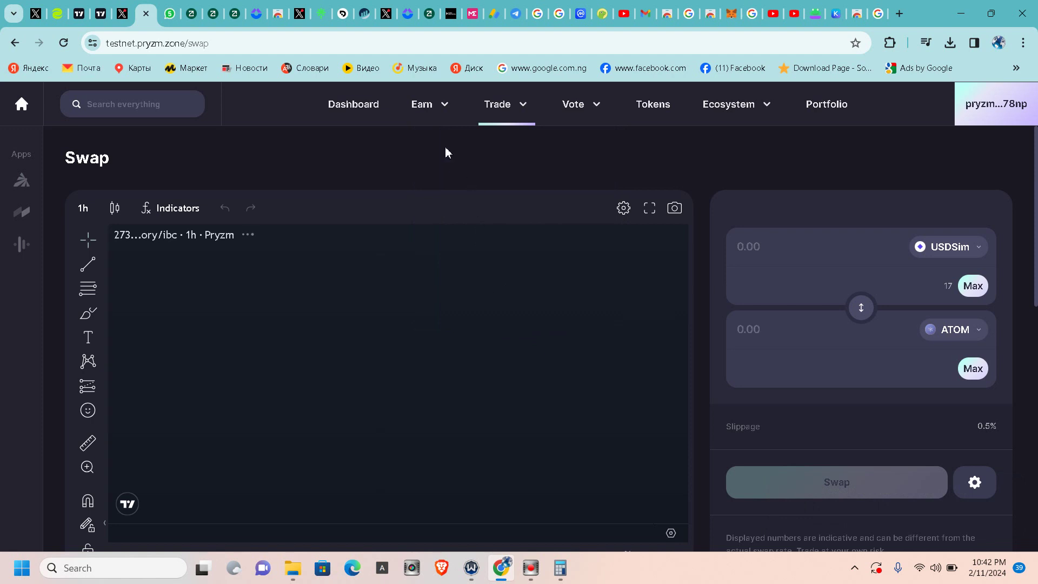
- Open the Bond page, bond the entire 0.000462 ATOM balance into cATOM and approve the transaction in the wallet
{"action": "mouse_move", "coordinate": [427, 104]}
{"action": "left_click", "coordinate": [483, 304]}
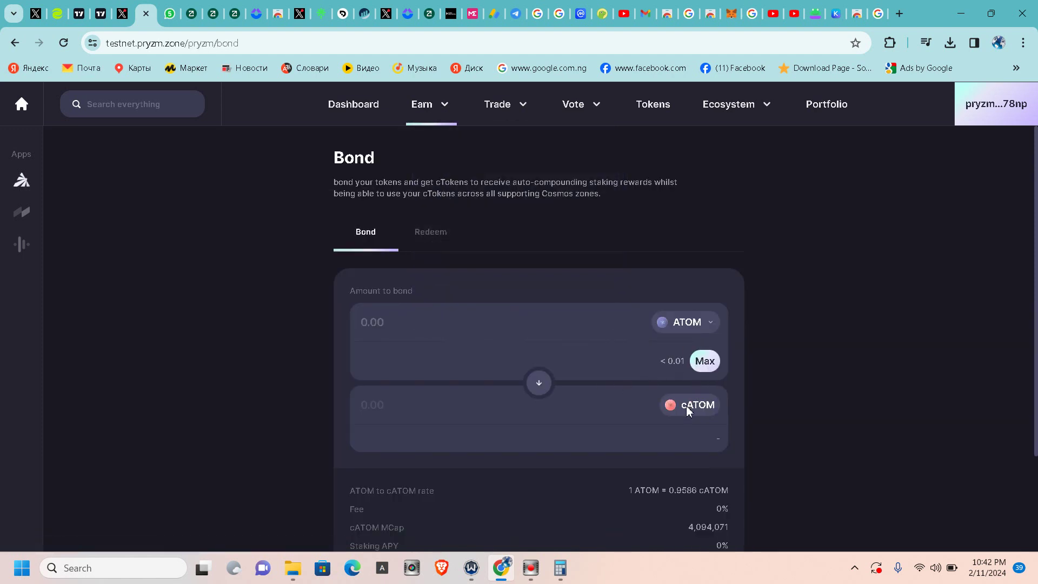
{"action": "left_click", "coordinate": [704, 361]}
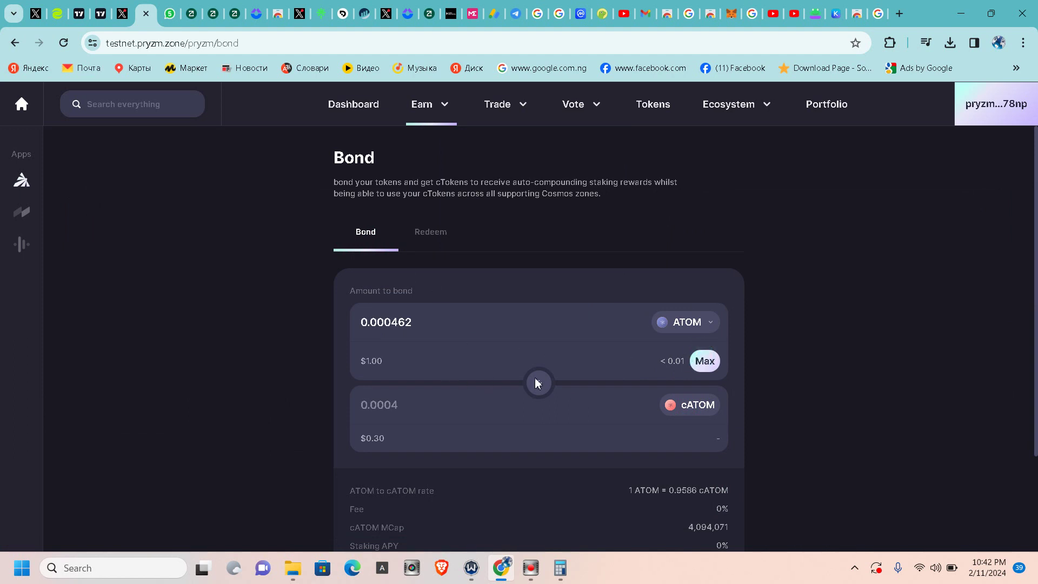
{"action": "scroll", "coordinate": [527, 382], "scroll_direction": "down", "scroll_amount": 3}
{"action": "left_click", "coordinate": [538, 503]}
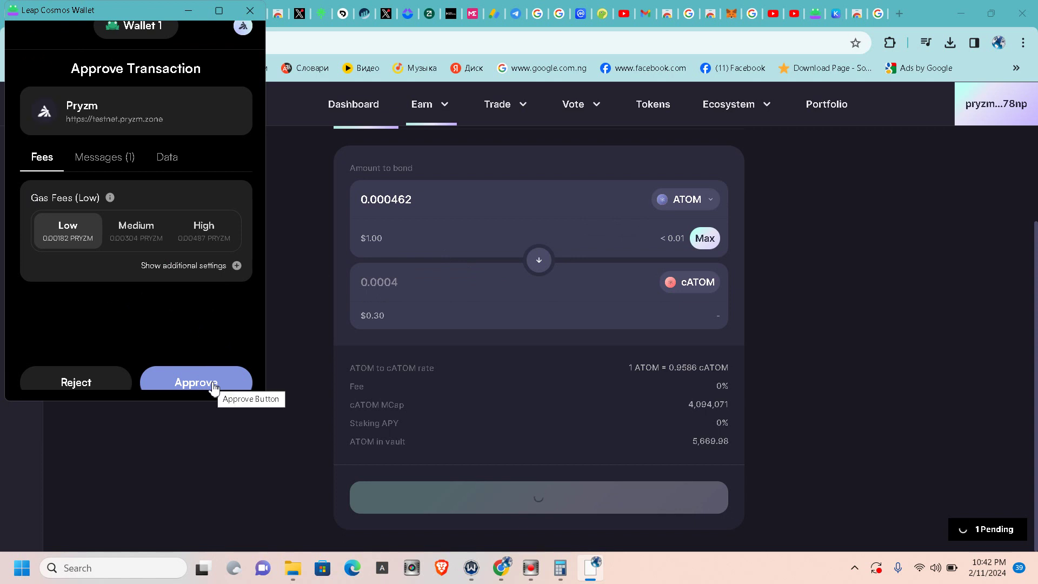
{"action": "left_click", "coordinate": [214, 385]}
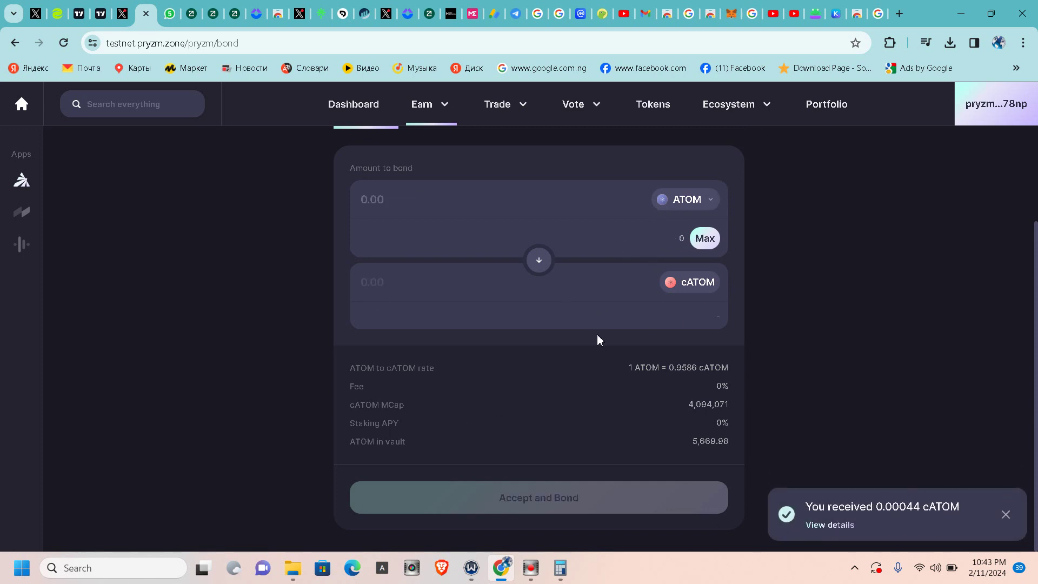
- Open the PulseTrade page and bring up the form for creating a pulse
{"action": "scroll", "coordinate": [567, 388], "scroll_direction": "up", "scroll_amount": 3}
{"action": "mouse_move", "coordinate": [447, 105]}
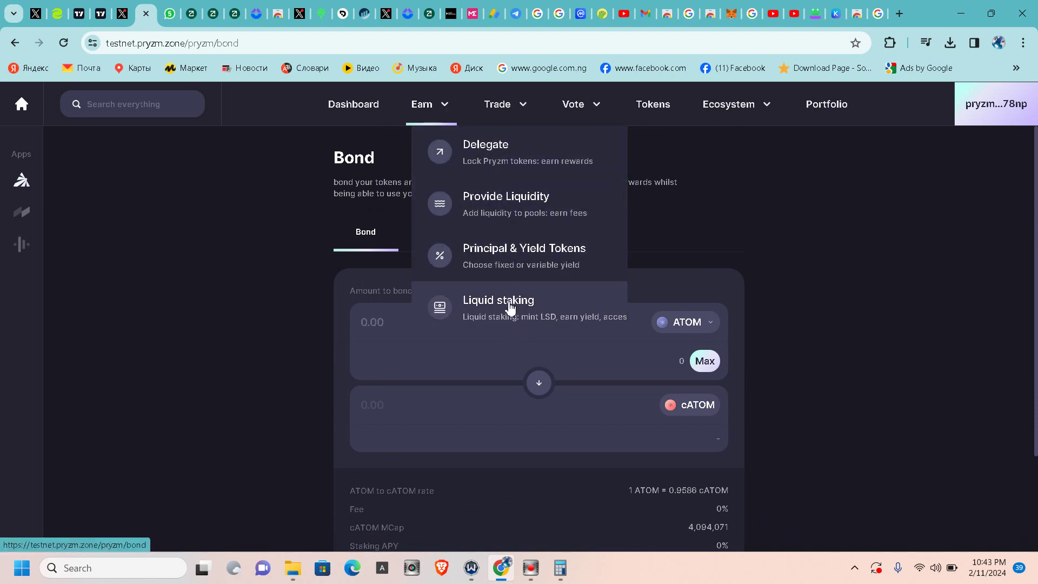
{"action": "mouse_move", "coordinate": [520, 106]}
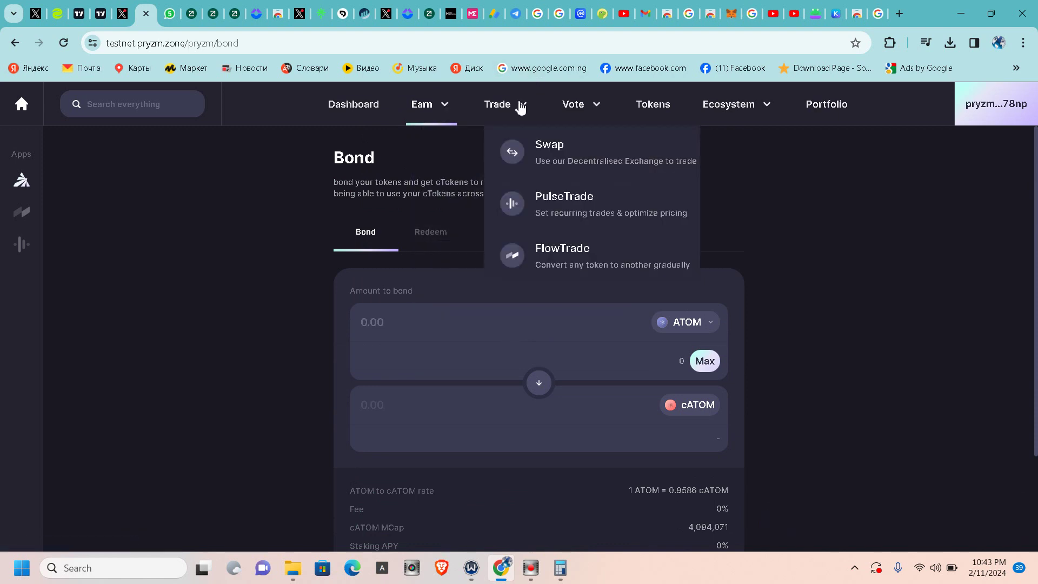
{"action": "left_click", "coordinate": [546, 210]}
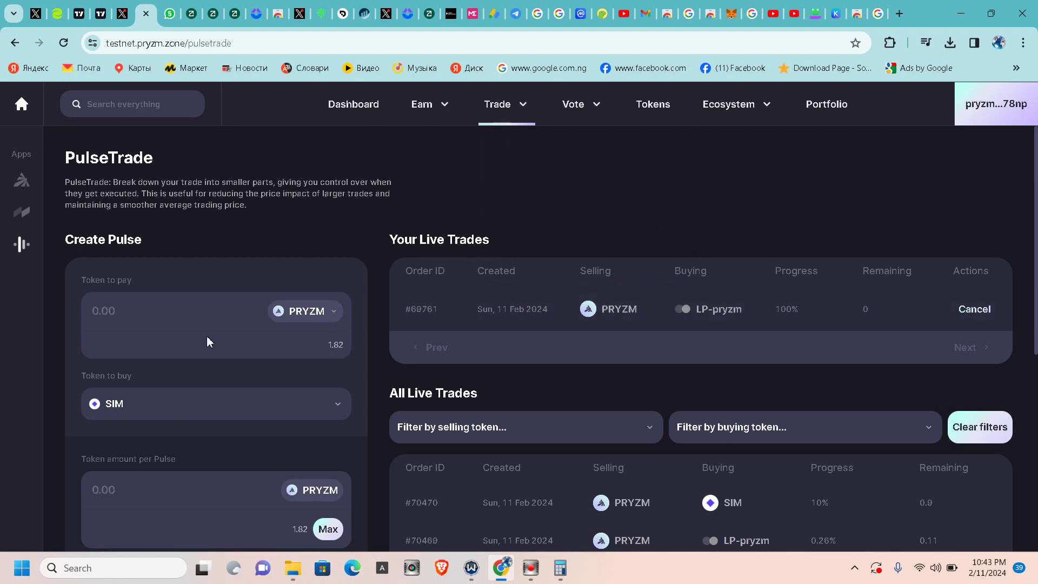
{"action": "scroll", "coordinate": [208, 341], "scroll_direction": "down", "scroll_amount": 3}
{"action": "scroll", "coordinate": [246, 319], "scroll_direction": "up", "scroll_amount": 1}
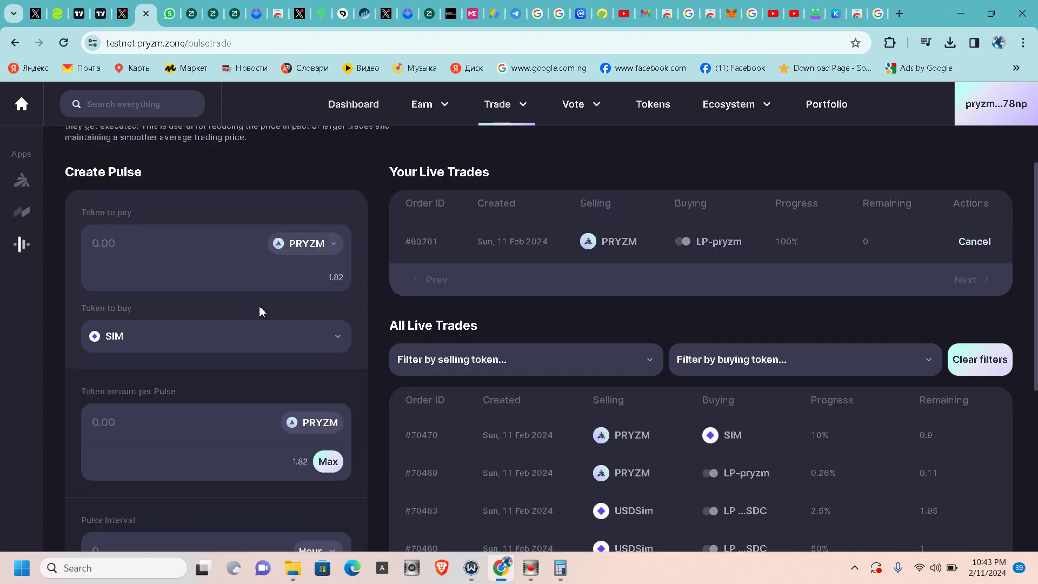
- Look through the tokens available to pay with and choose USDSim for the pulse
{"action": "left_click", "coordinate": [319, 246]}
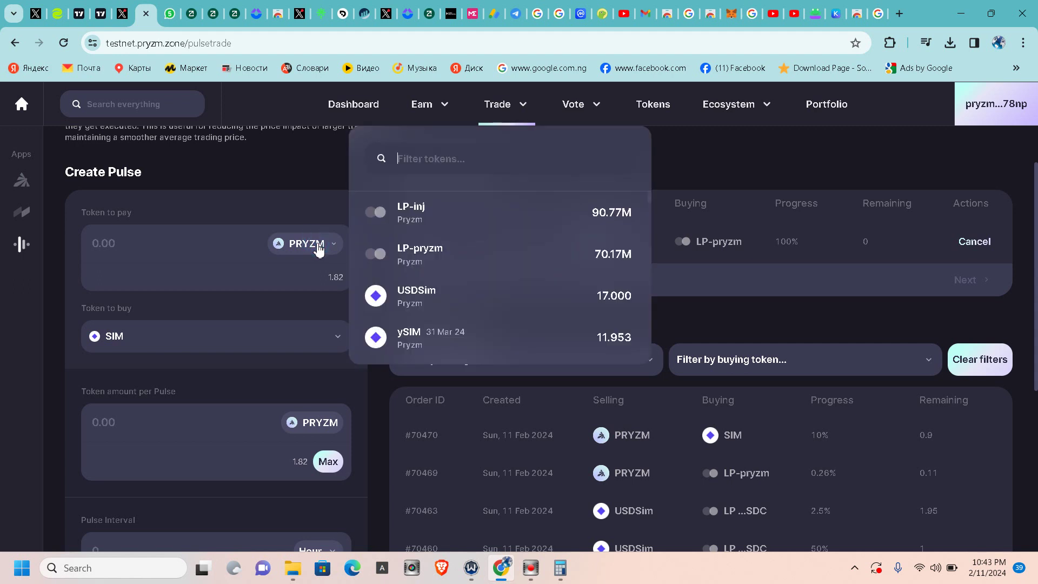
{"action": "left_click", "coordinate": [291, 285]}
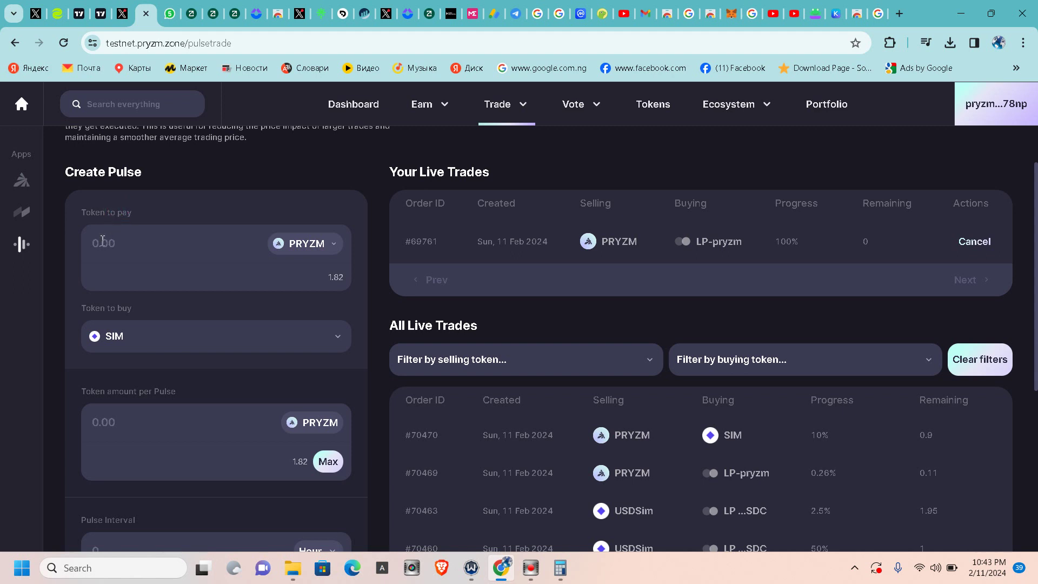
{"action": "left_click", "coordinate": [307, 243]}
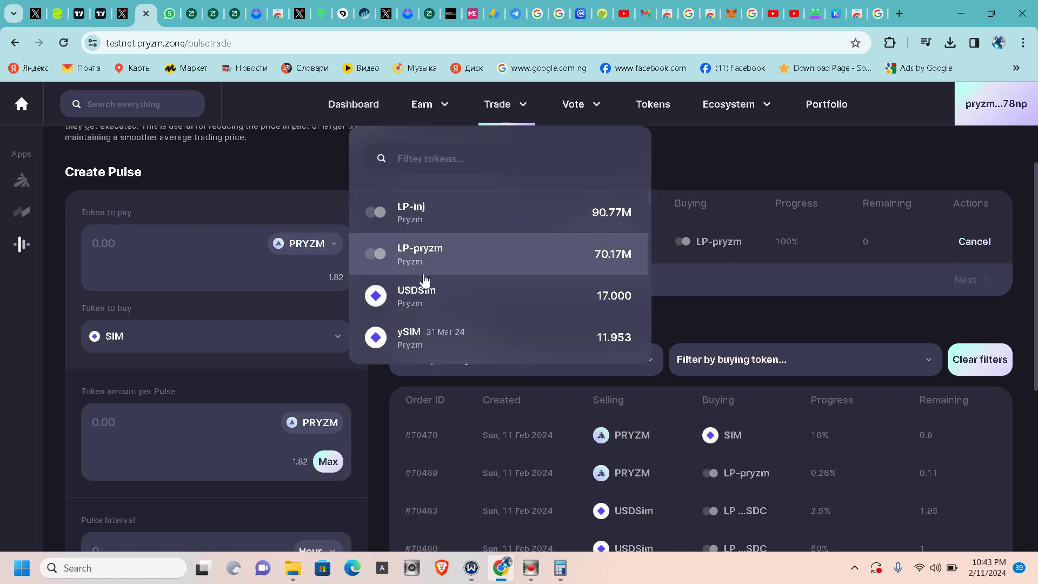
{"action": "scroll", "coordinate": [465, 282], "scroll_direction": "down", "scroll_amount": 1}
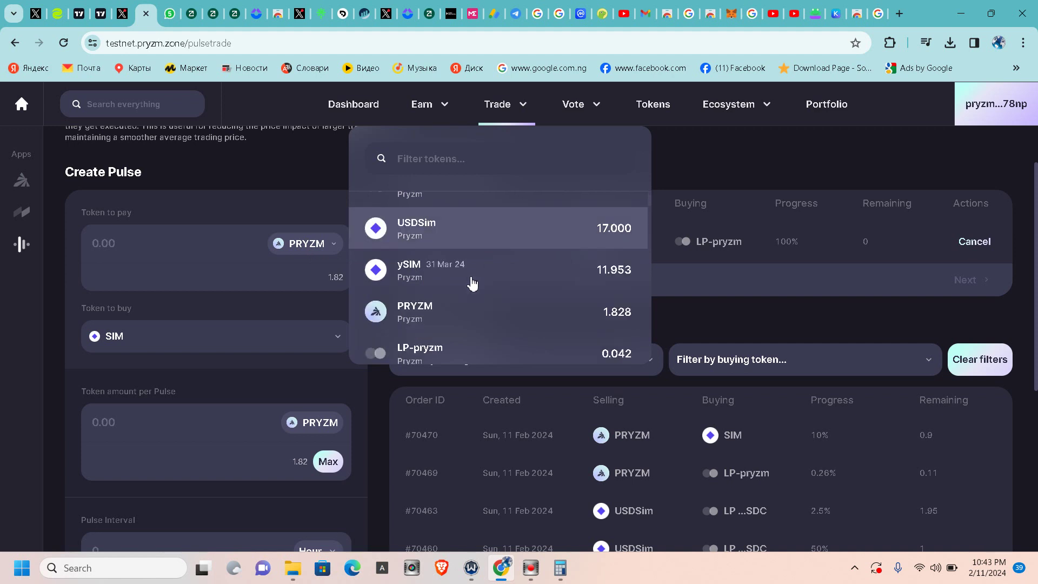
{"action": "scroll", "coordinate": [472, 283], "scroll_direction": "down", "scroll_amount": 1}
{"action": "scroll", "coordinate": [472, 282], "scroll_direction": "down", "scroll_amount": 1}
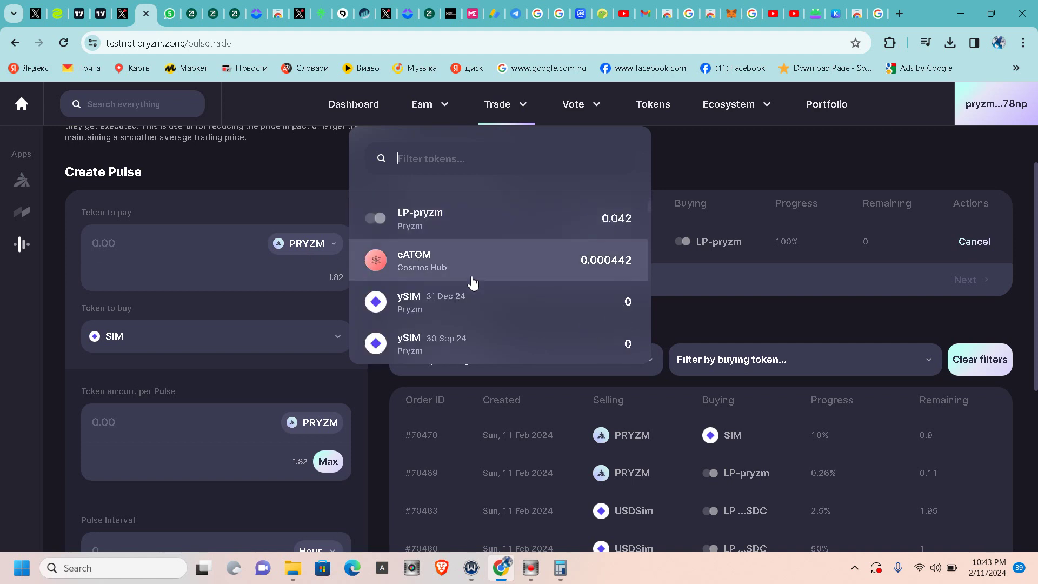
{"action": "scroll", "coordinate": [472, 282], "scroll_direction": "down", "scroll_amount": 1}
{"action": "scroll", "coordinate": [472, 282], "scroll_direction": "up", "scroll_amount": 5}
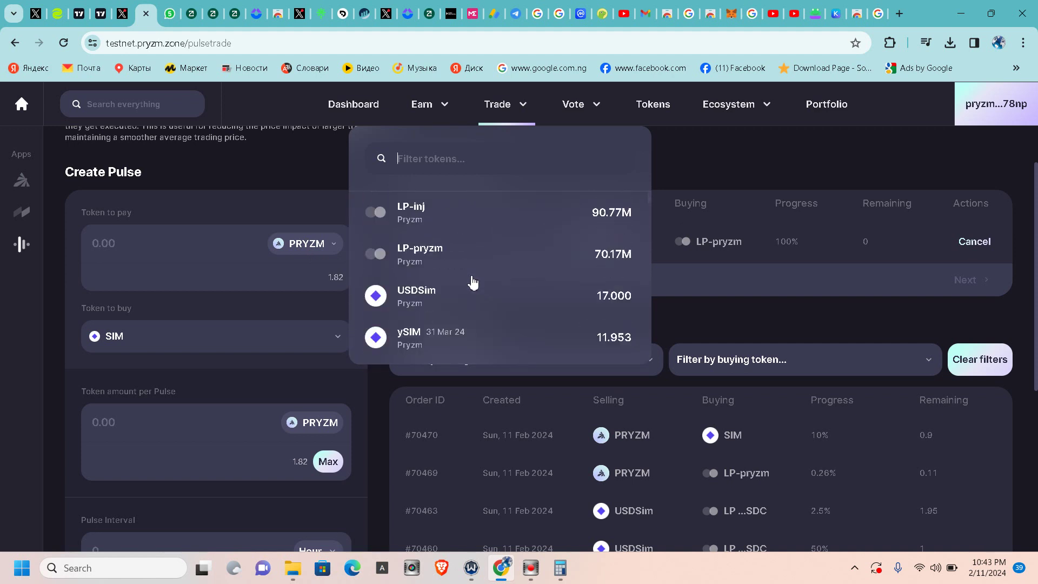
{"action": "scroll", "coordinate": [471, 283], "scroll_direction": "up", "scroll_amount": 2}
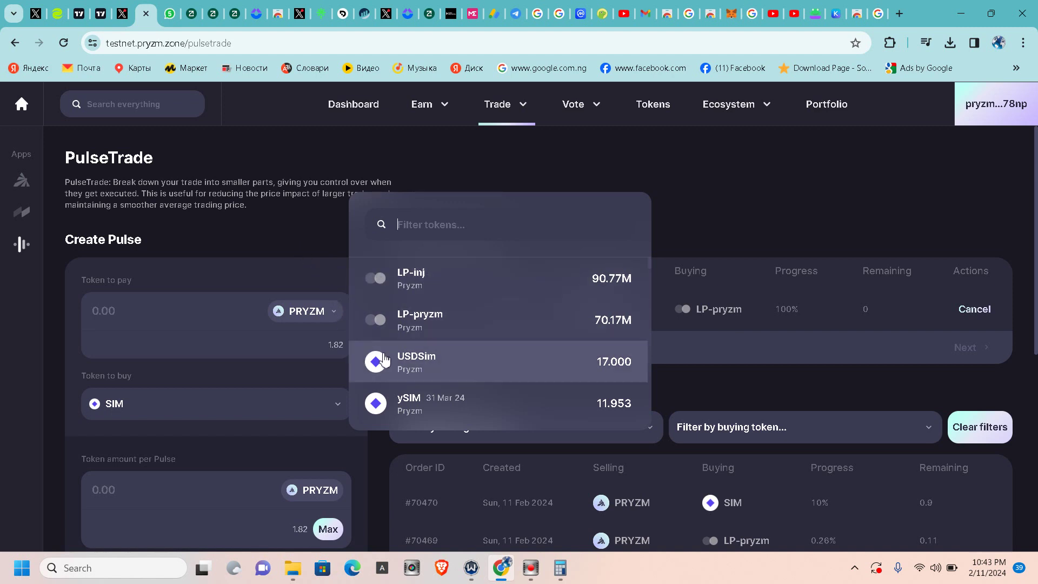
{"action": "left_click", "coordinate": [431, 362]}
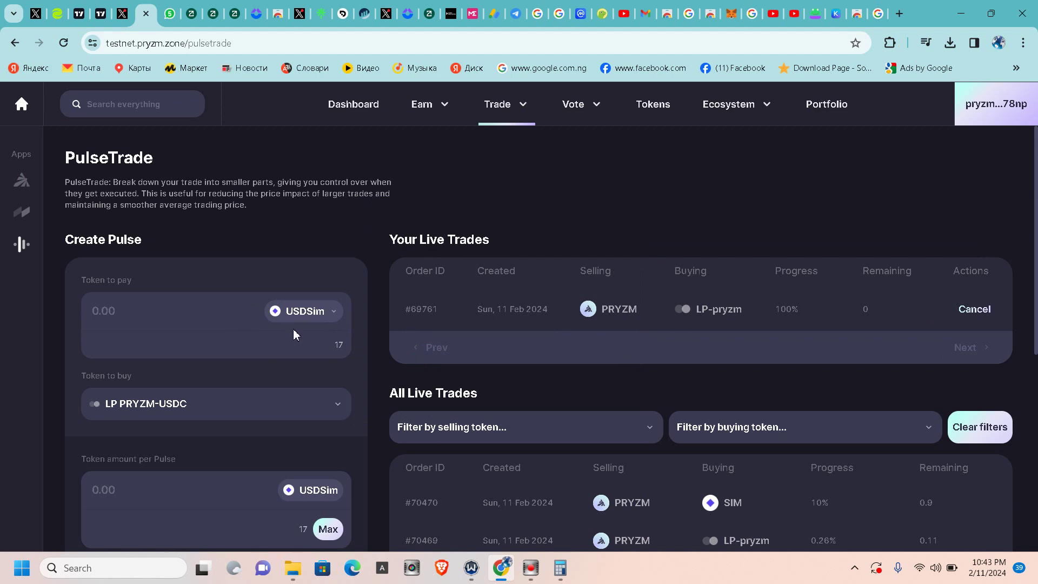
- Choose PRYZM as the token to buy with the pulse
{"action": "scroll", "coordinate": [292, 331], "scroll_direction": "down", "scroll_amount": 1}
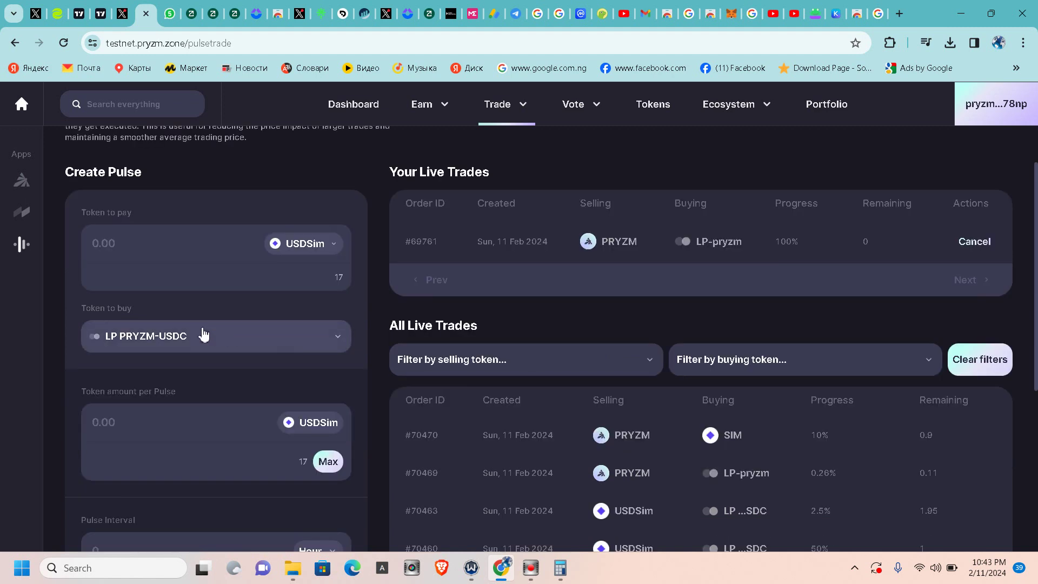
{"action": "left_click", "coordinate": [84, 308]}
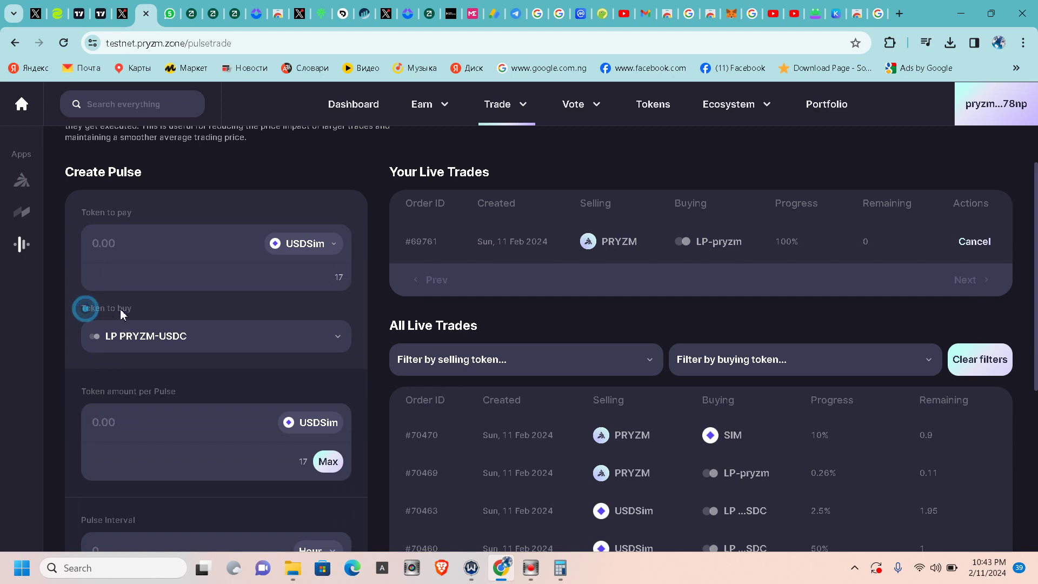
{"action": "left_click", "coordinate": [264, 335]}
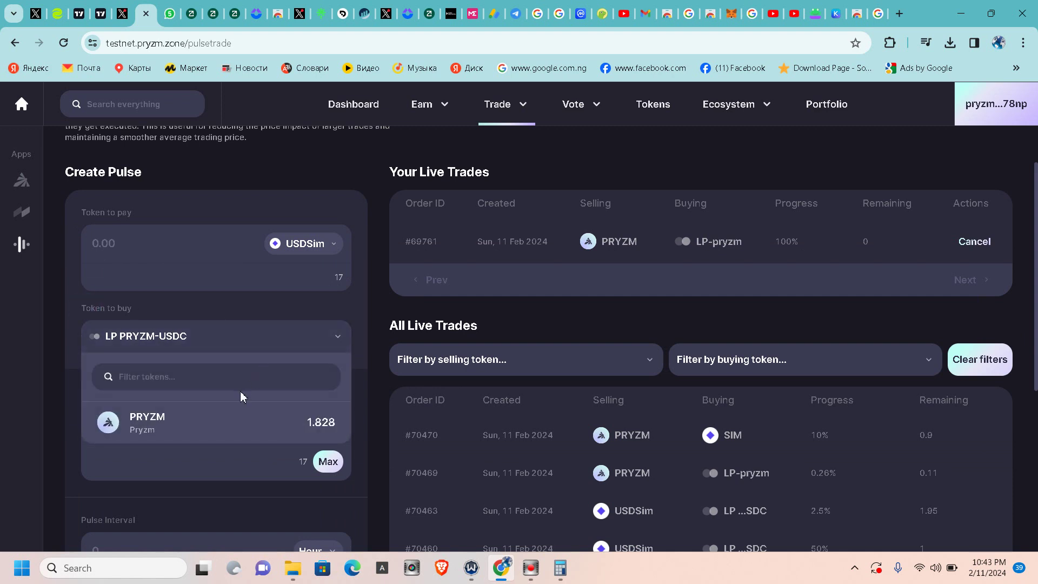
{"action": "left_click", "coordinate": [253, 426]}
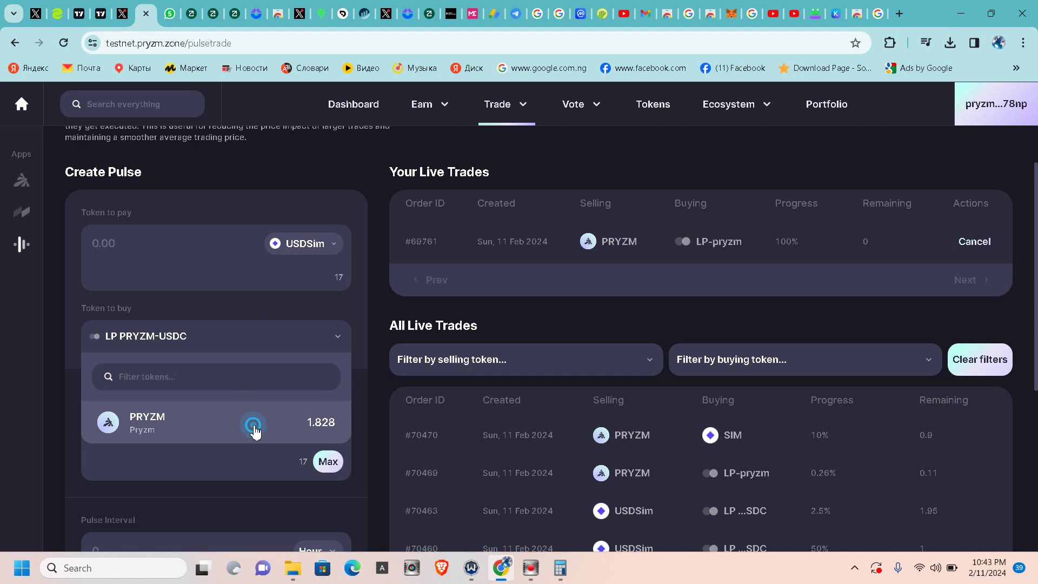
- Set the amount to pay to 1 USDSim and the token amount per pulse to 1 USDSim
{"action": "left_click", "coordinate": [133, 243]}
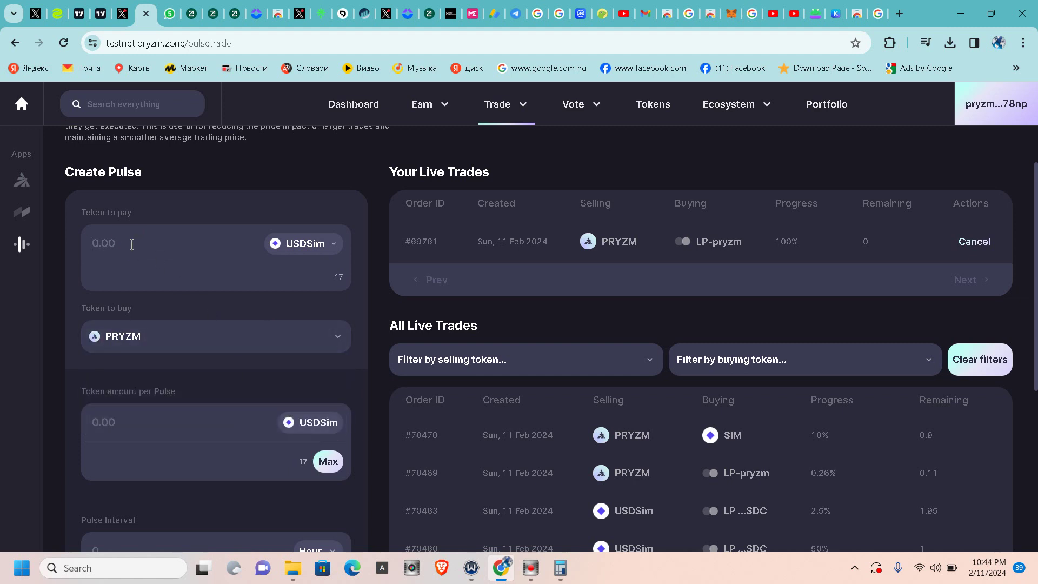
{"action": "type", "text": "1"}
{"action": "scroll", "coordinate": [176, 292], "scroll_direction": "down", "scroll_amount": 1}
{"action": "scroll", "coordinate": [180, 296], "scroll_direction": "down", "scroll_amount": 1}
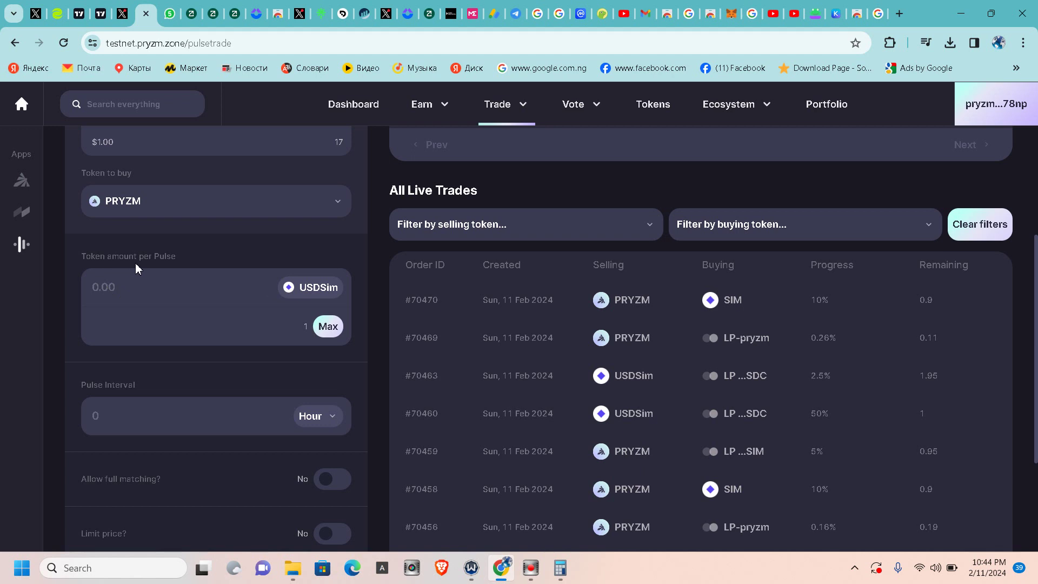
{"action": "left_click", "coordinate": [124, 283]}
{"action": "type", "text": "1"}
- Set the pulse interval to 1 hour
{"action": "scroll", "coordinate": [157, 322], "scroll_direction": "down", "scroll_amount": 3}
{"action": "scroll", "coordinate": [173, 308], "scroll_direction": "up", "scroll_amount": 1}
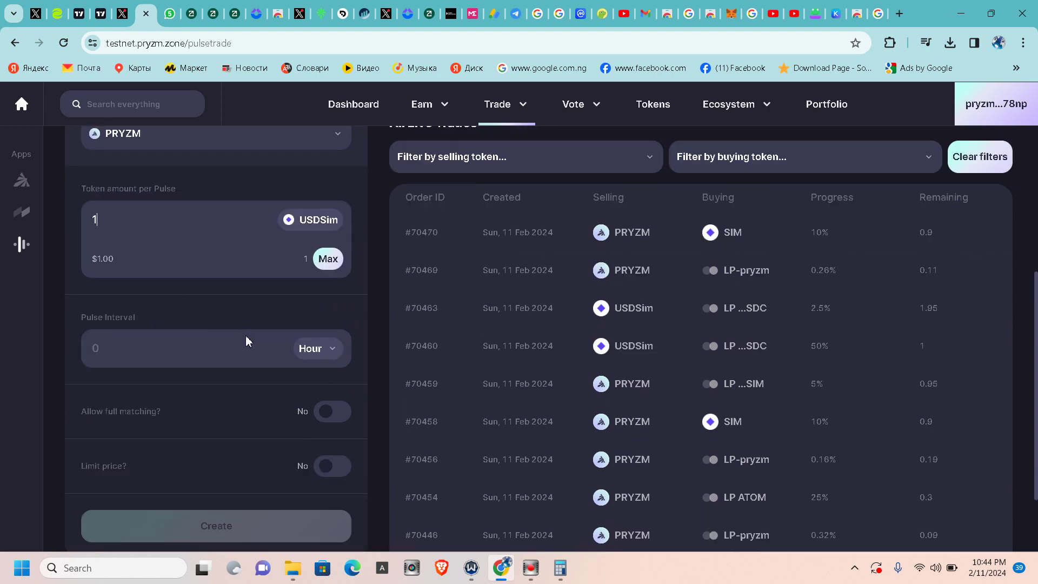
{"action": "left_click", "coordinate": [134, 340]}
{"action": "type", "text": "1"}
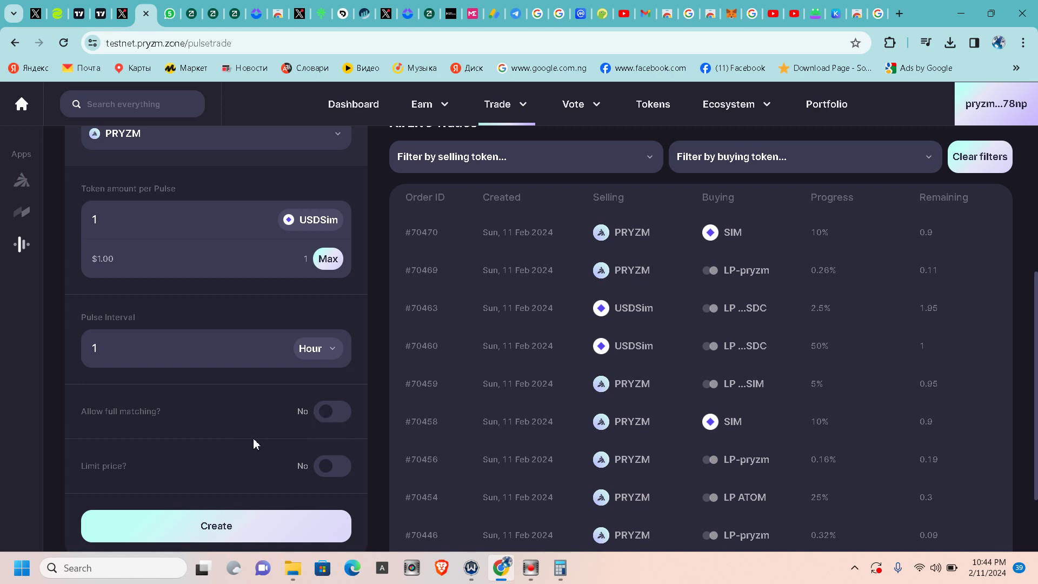
- Create the USDSim-to-PRYZM pulse and approve its transaction in the wallet
{"action": "scroll", "coordinate": [253, 438], "scroll_direction": "down", "scroll_amount": 1}
{"action": "left_click", "coordinate": [213, 460]}
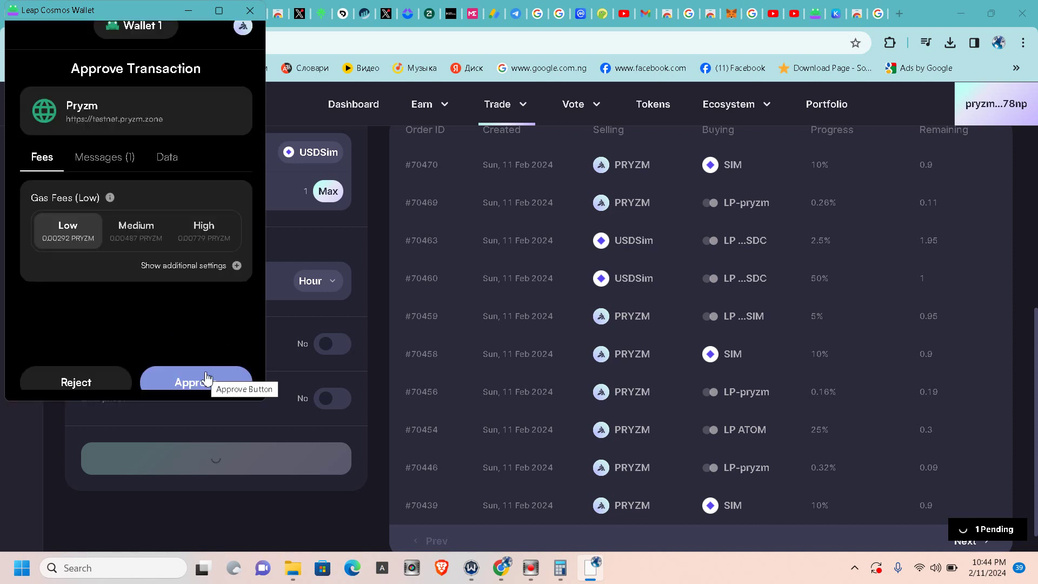
{"action": "left_click", "coordinate": [299, 331]}
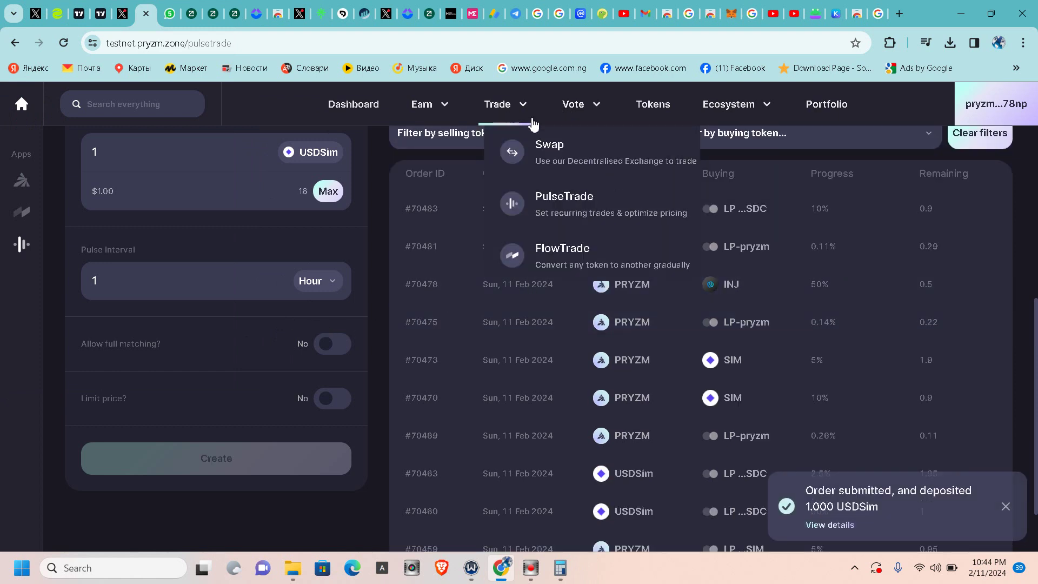
- Open the FlowTrade page and start creating a new flow
{"action": "mouse_move", "coordinate": [579, 113]}
{"action": "mouse_move", "coordinate": [501, 107]}
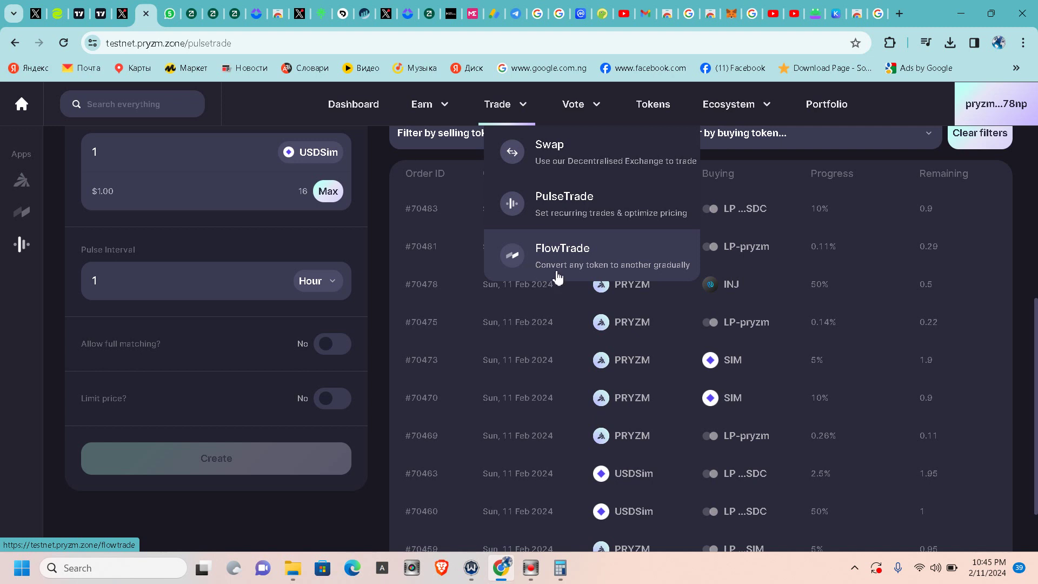
{"action": "left_click", "coordinate": [610, 258]}
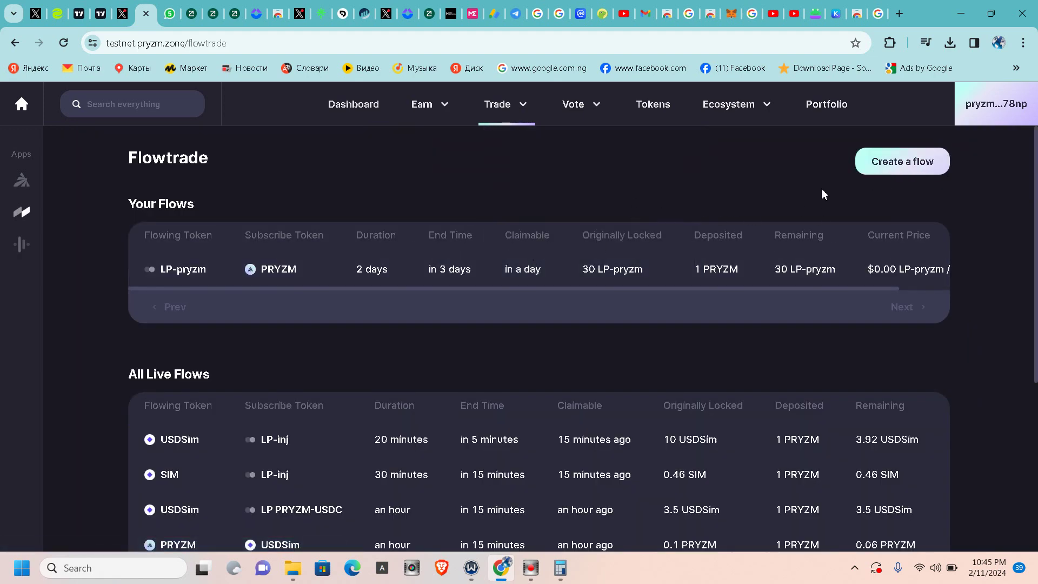
{"action": "triple_click", "coordinate": [934, 196]}
{"action": "left_click", "coordinate": [911, 176]}
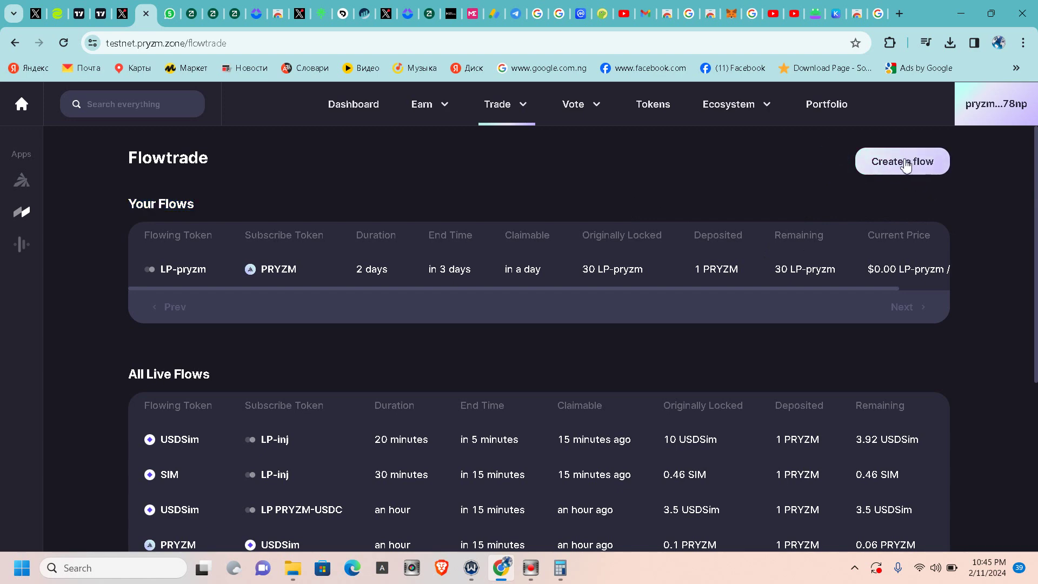
{"action": "left_click", "coordinate": [905, 164]}
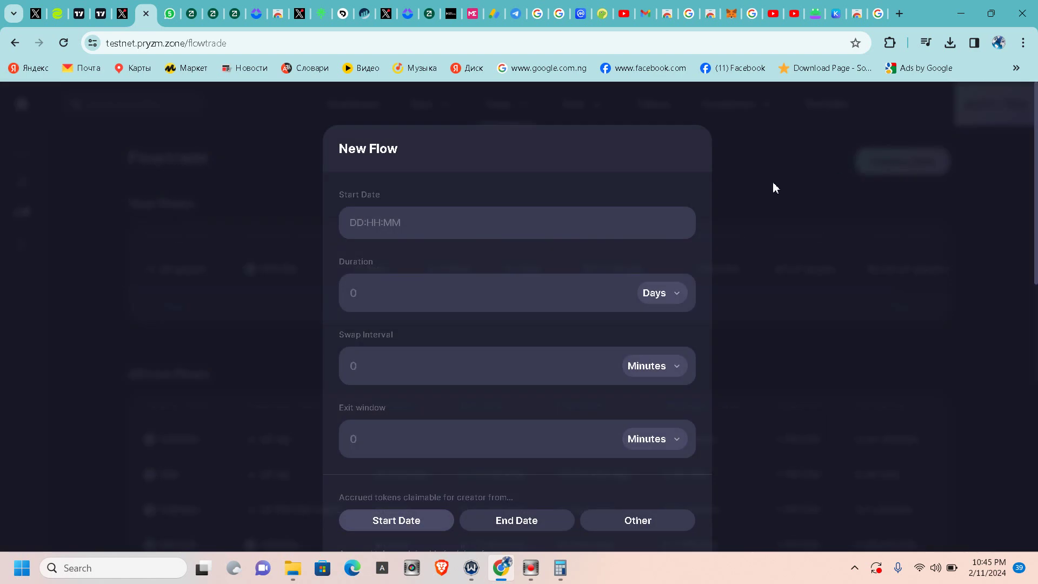
- Set the flow's start date to 13 February 2024 at 00:00 and its duration to 1 day
{"action": "left_click", "coordinate": [372, 222]}
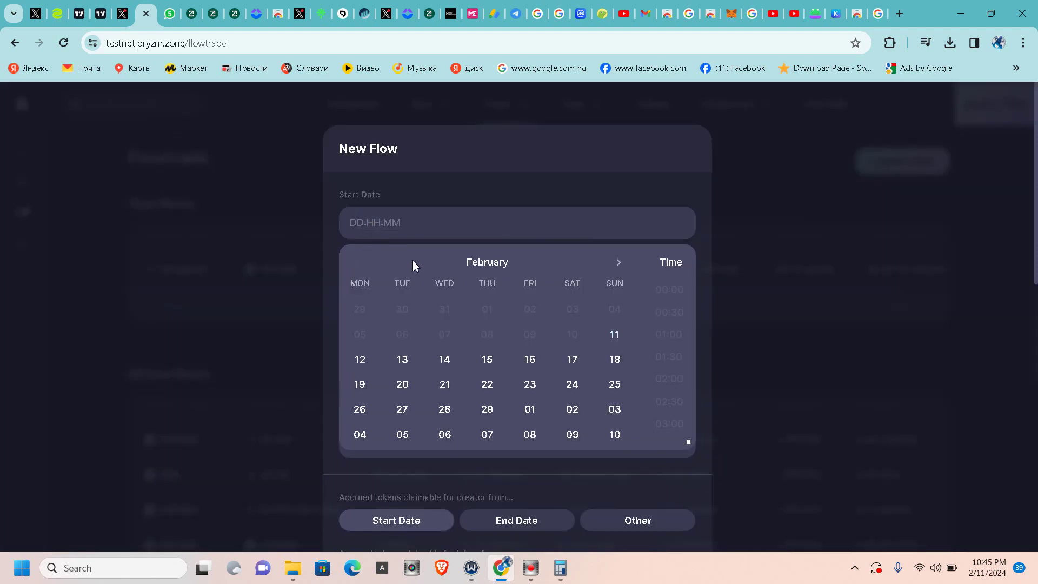
{"action": "left_click", "coordinate": [402, 359]}
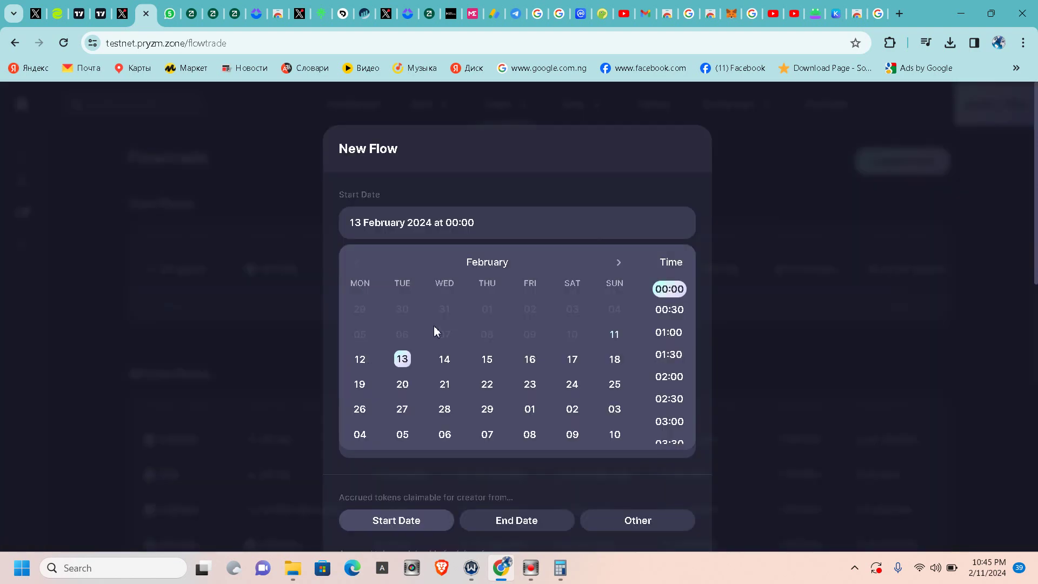
{"action": "left_click", "coordinate": [486, 471]}
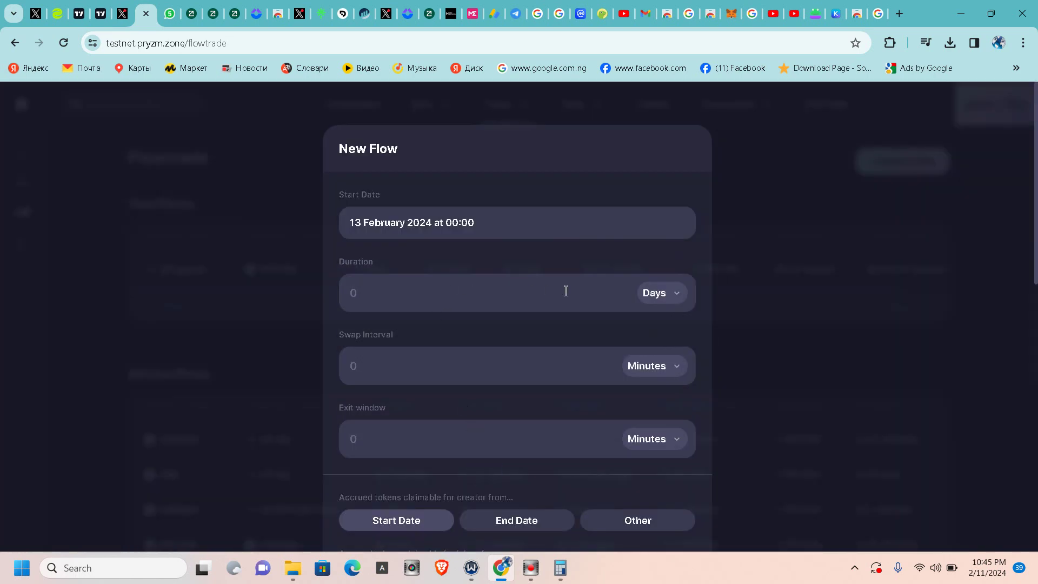
{"action": "left_click", "coordinate": [355, 292]}
{"action": "type", "text": "1"}
{"action": "left_click", "coordinate": [668, 299]}
{"action": "left_click", "coordinate": [572, 399]}
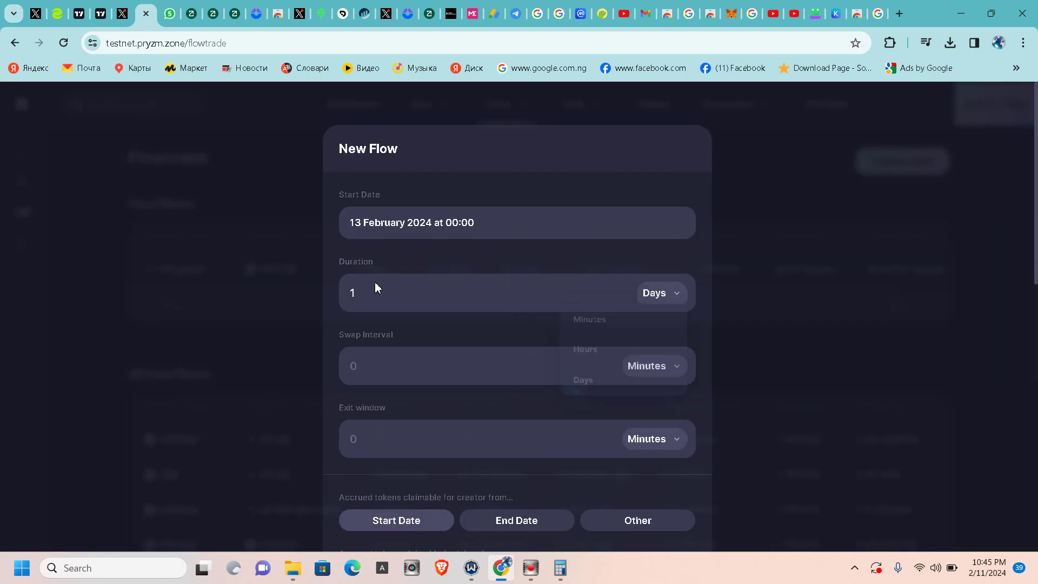
- Set the new flow's swap interval to 1 hour
{"action": "left_click", "coordinate": [668, 366]}
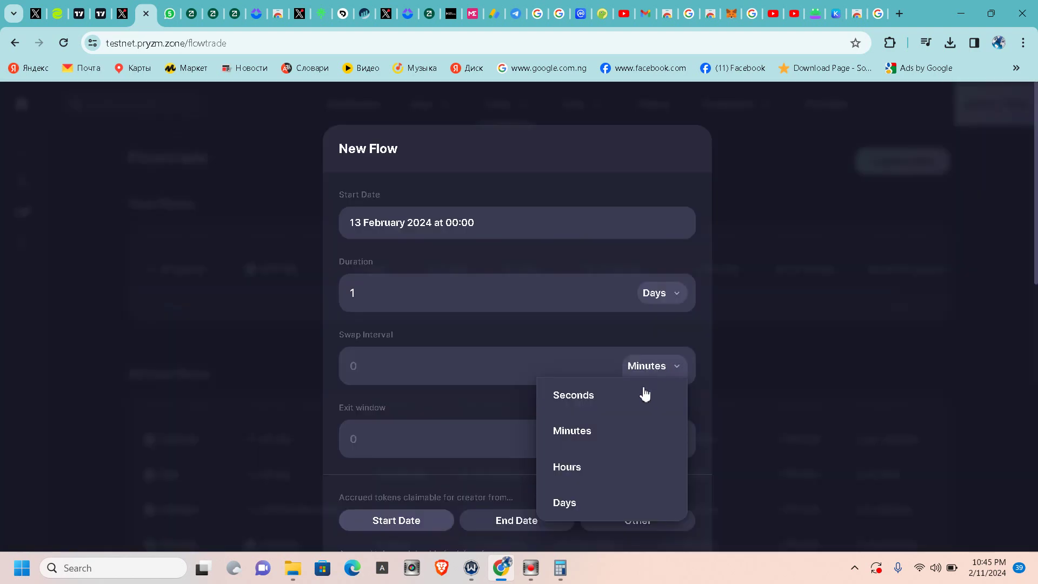
{"action": "left_click", "coordinate": [588, 463]}
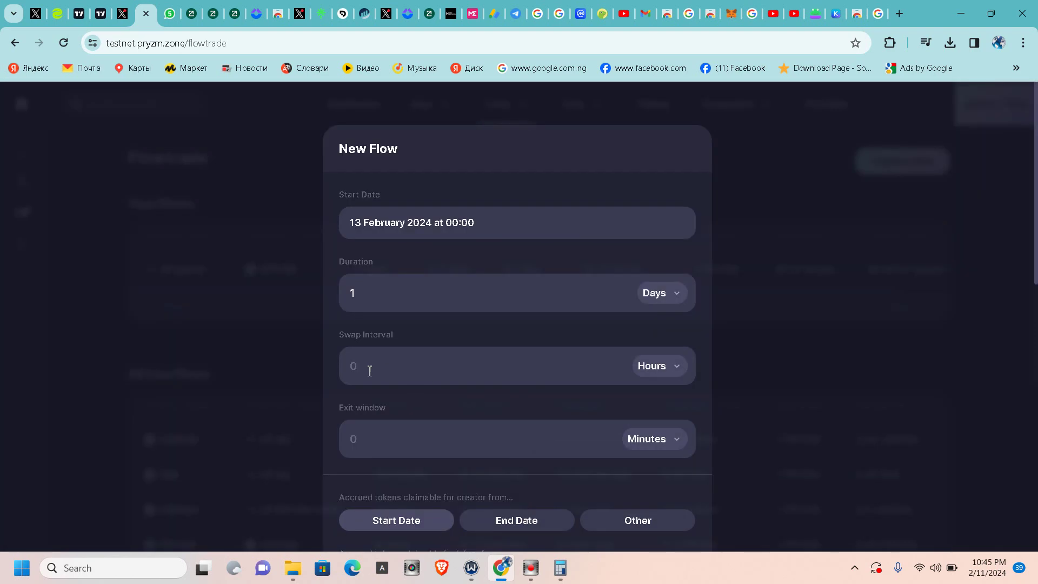
{"action": "left_click", "coordinate": [359, 363]}
{"action": "type", "text": "1"}
{"action": "scroll", "coordinate": [377, 419], "scroll_direction": "down", "scroll_amount": 2}
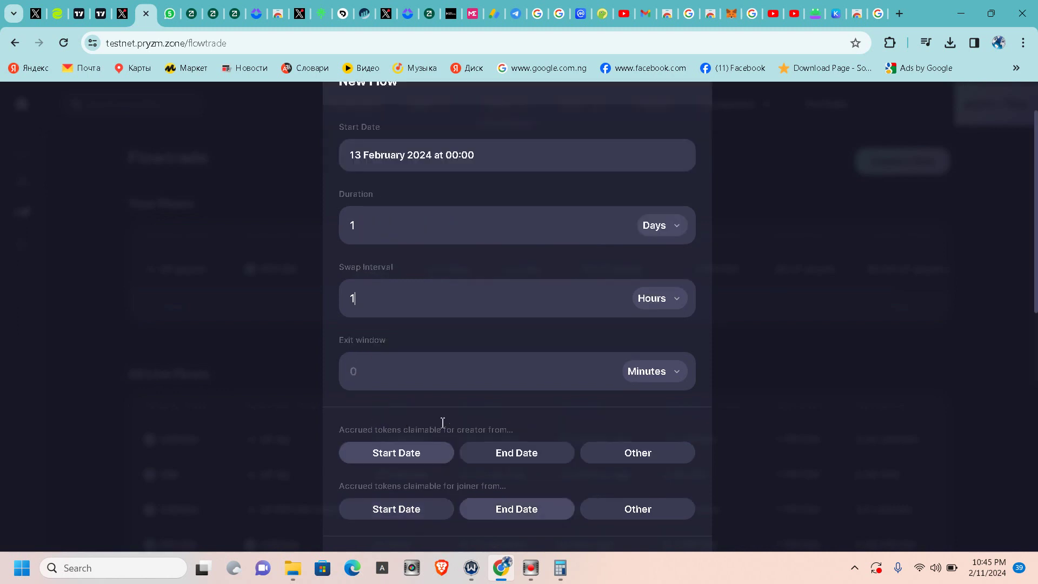
- Set the flow's exit window to 10 minutes
{"action": "left_click", "coordinate": [367, 365]}
{"action": "type", "text": "10"}
{"action": "key", "text": "BackSpace"}
{"action": "type", "text": "0"}
{"action": "scroll", "coordinate": [434, 400], "scroll_direction": "down", "scroll_amount": 1}
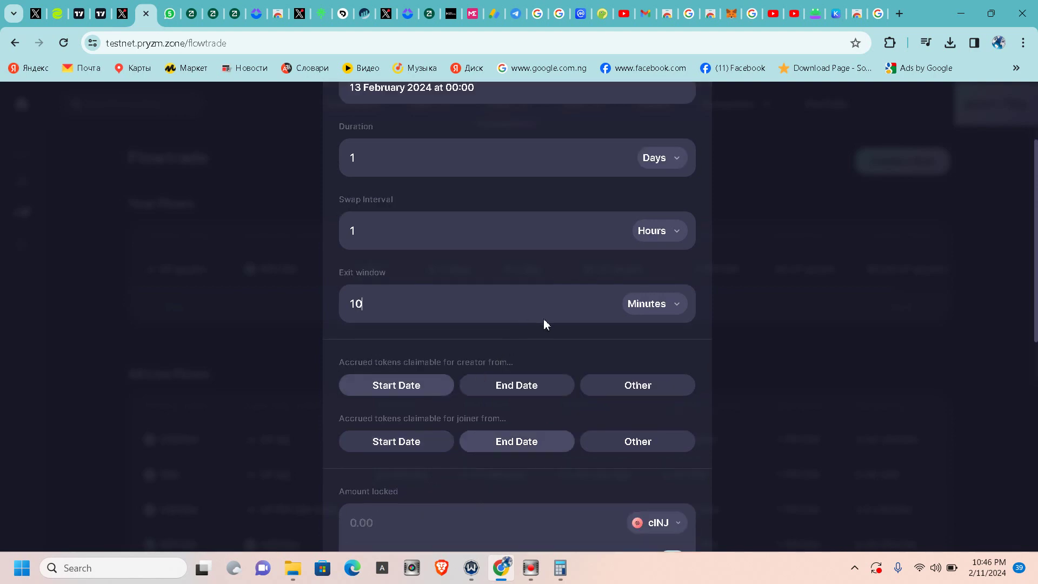
- Choose LP-pryzm as the token to lock in the flow and set the locked amount to 20000000
{"action": "scroll", "coordinate": [408, 371], "scroll_direction": "down", "scroll_amount": 1}
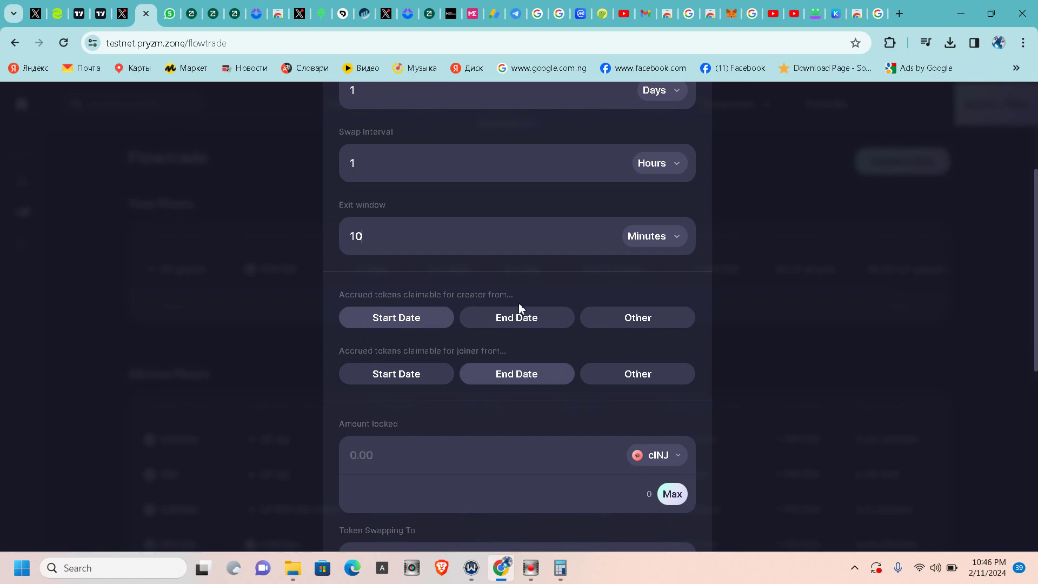
{"action": "scroll", "coordinate": [503, 326], "scroll_direction": "down", "scroll_amount": 2}
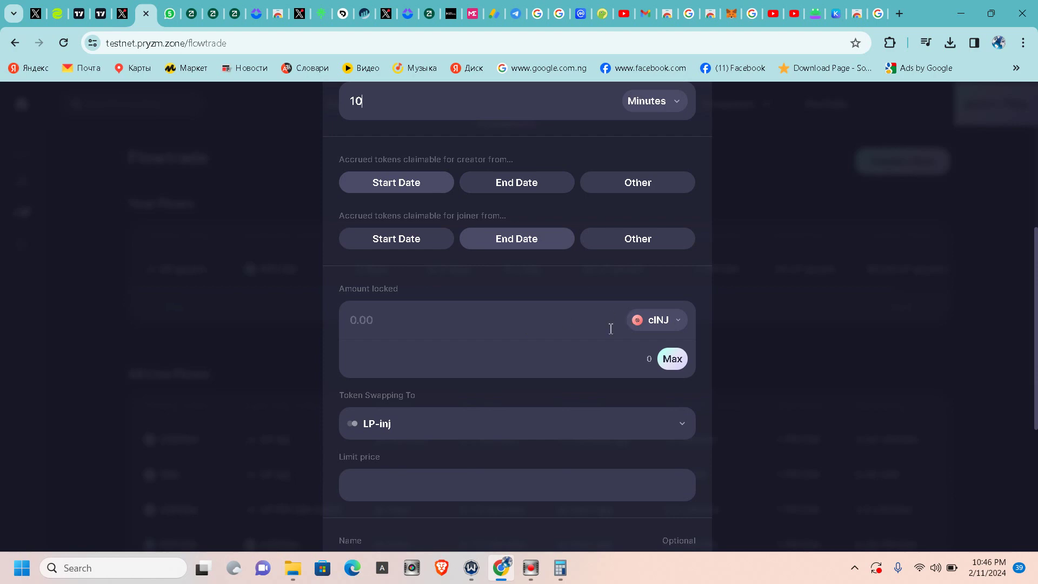
{"action": "scroll", "coordinate": [524, 342], "scroll_direction": "down", "scroll_amount": 2}
{"action": "scroll", "coordinate": [557, 329], "scroll_direction": "up", "scroll_amount": 3}
{"action": "scroll", "coordinate": [557, 329], "scroll_direction": "up", "scroll_amount": 4}
{"action": "scroll", "coordinate": [551, 338], "scroll_direction": "down", "scroll_amount": 7}
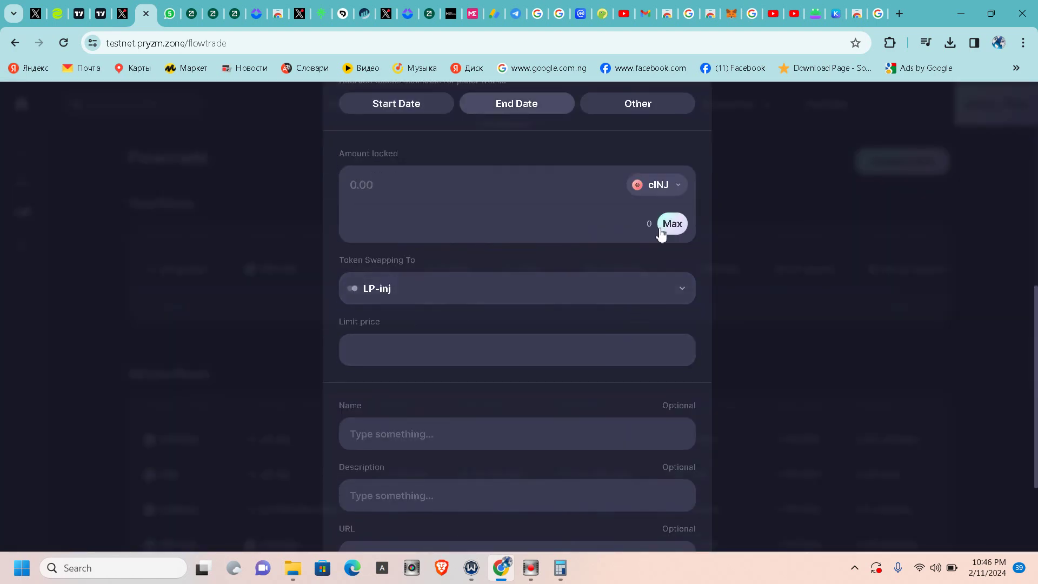
{"action": "left_click", "coordinate": [662, 185]}
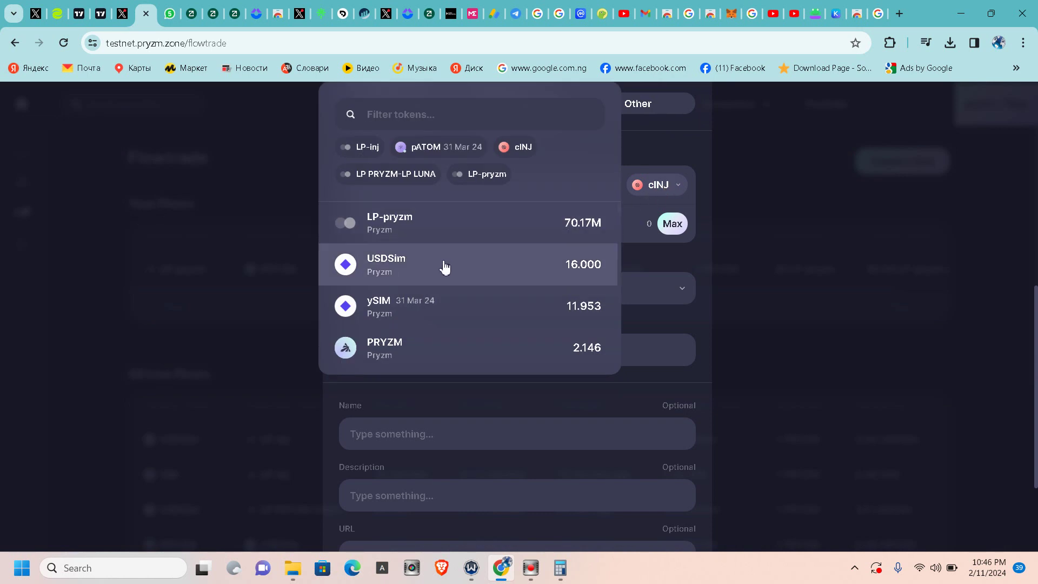
{"action": "left_click", "coordinate": [457, 232]}
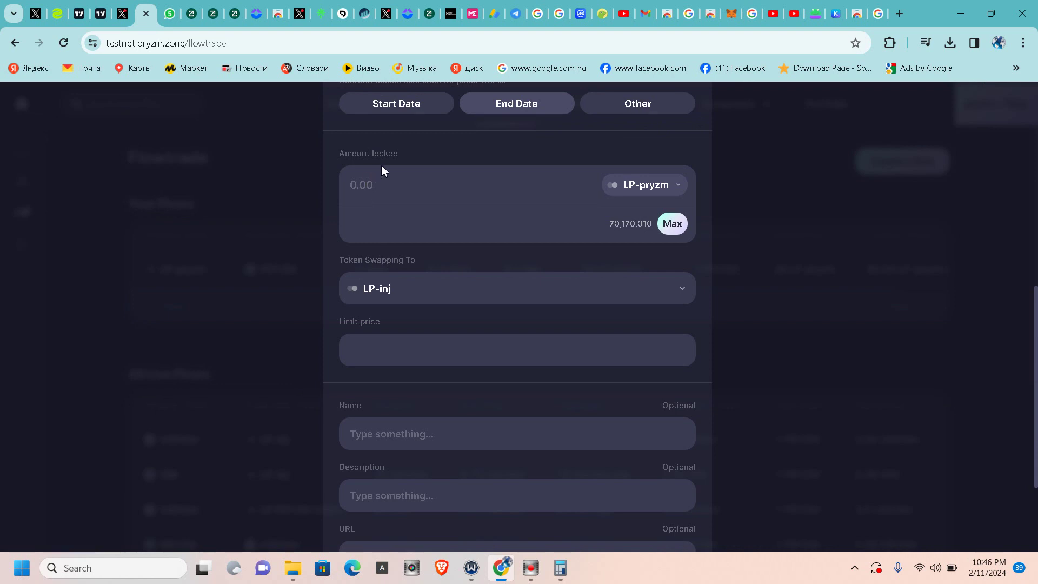
{"action": "left_click", "coordinate": [353, 185]}
{"action": "type", "text": "20"}
{"action": "type", "text": "000000"}
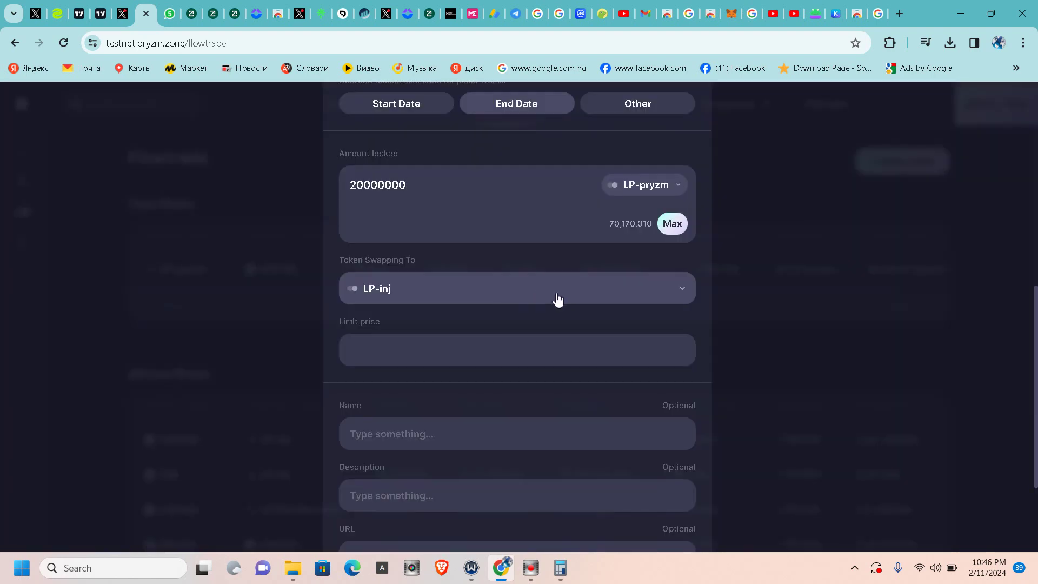
- Choose PRYZM as the token the flow swaps to and set the limit price to 3
{"action": "left_click", "coordinate": [595, 299]}
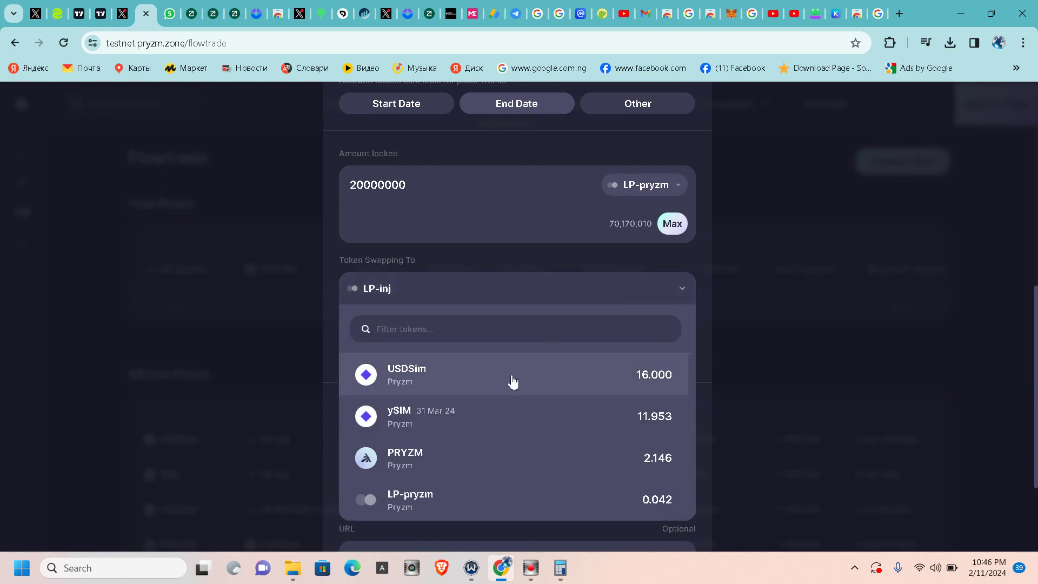
{"action": "left_click", "coordinate": [514, 452]}
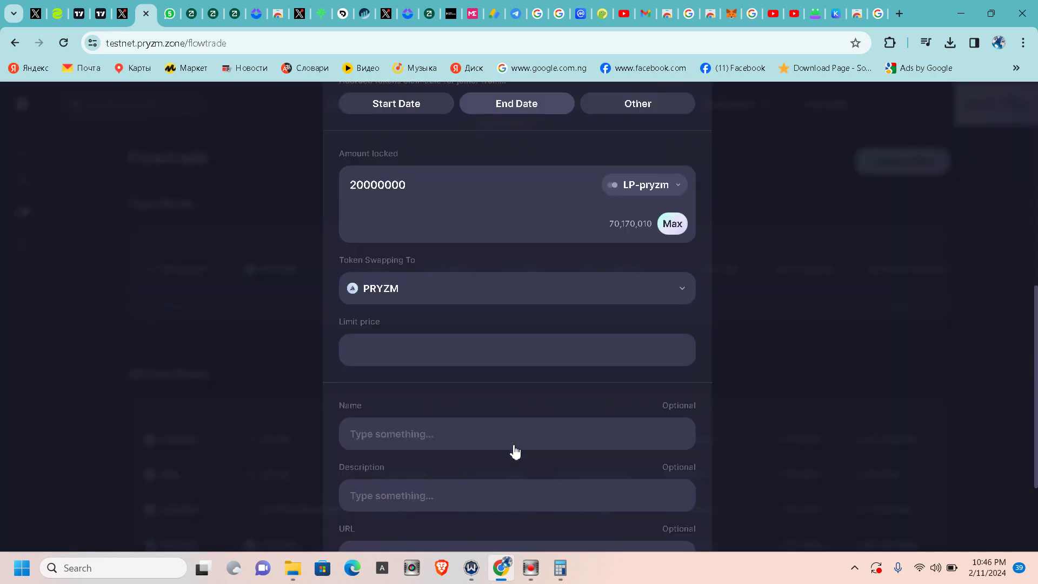
{"action": "left_click", "coordinate": [400, 354]}
{"action": "scroll", "coordinate": [429, 352], "scroll_direction": "down", "scroll_amount": 3}
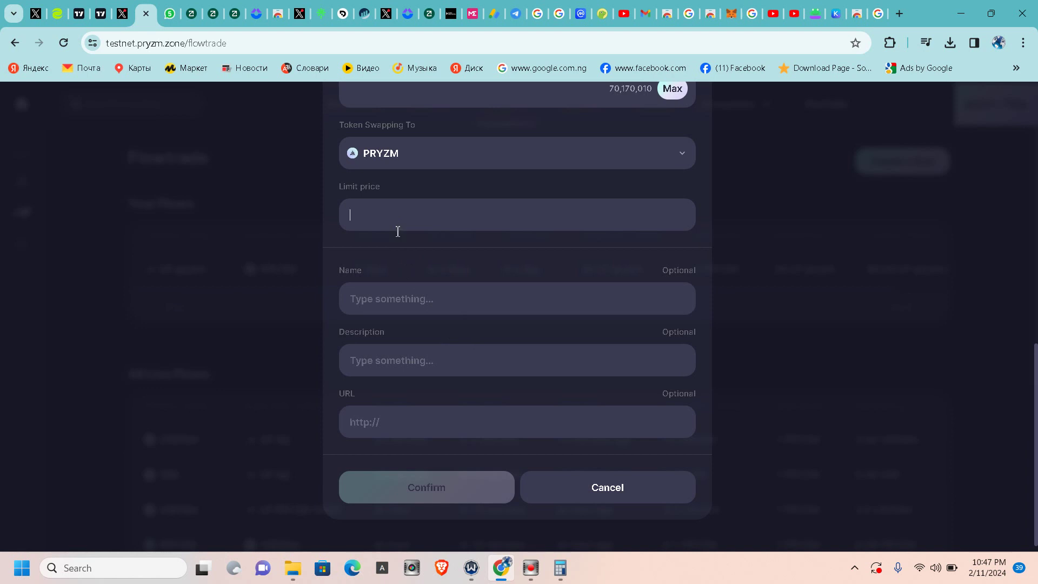
{"action": "type", "text": "3"}
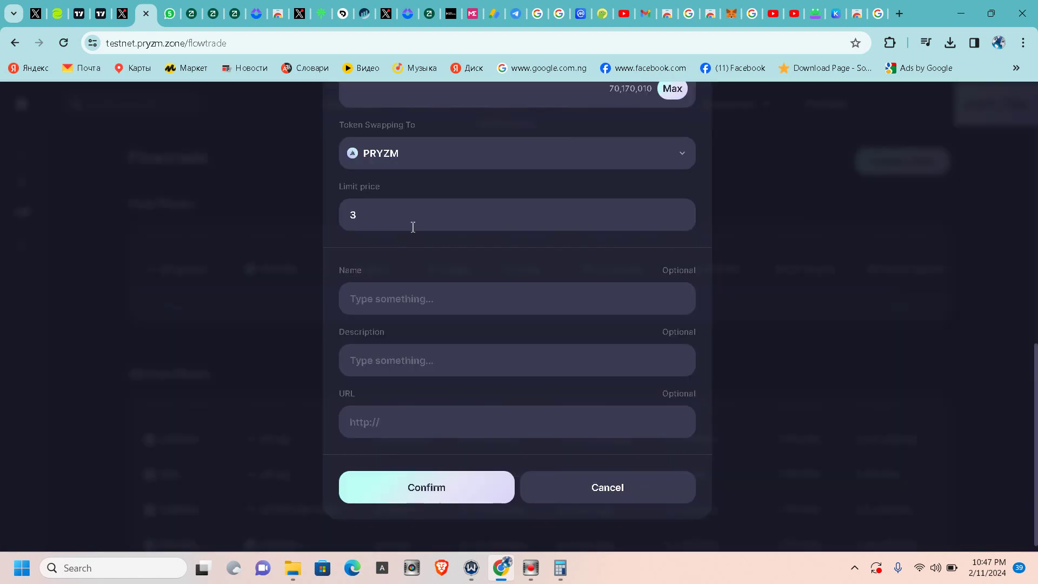
- Clear the flow's limit price
{"action": "scroll", "coordinate": [414, 227], "scroll_direction": "up", "scroll_amount": 3}
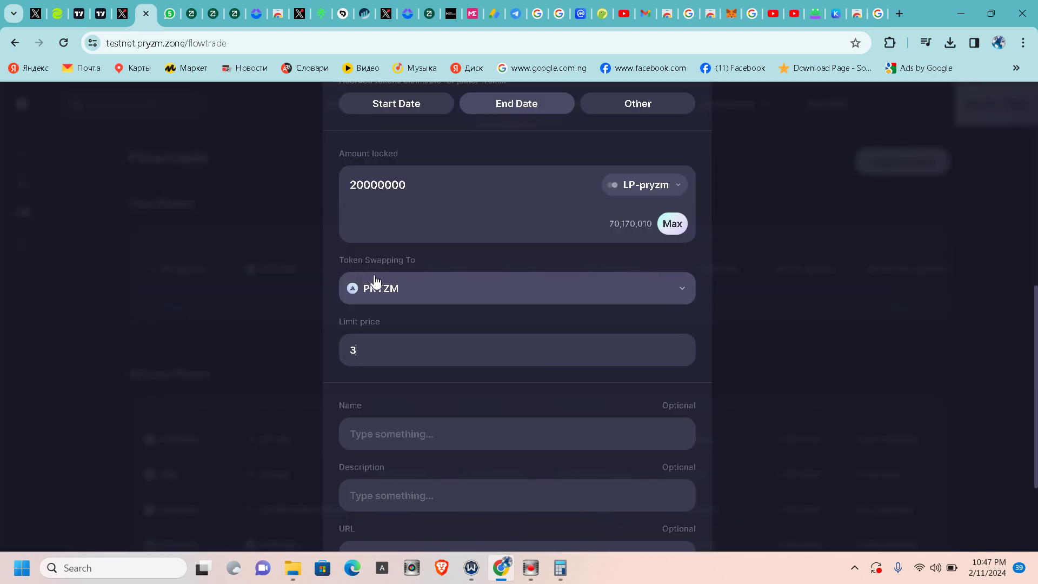
{"action": "key", "text": "Escape"}
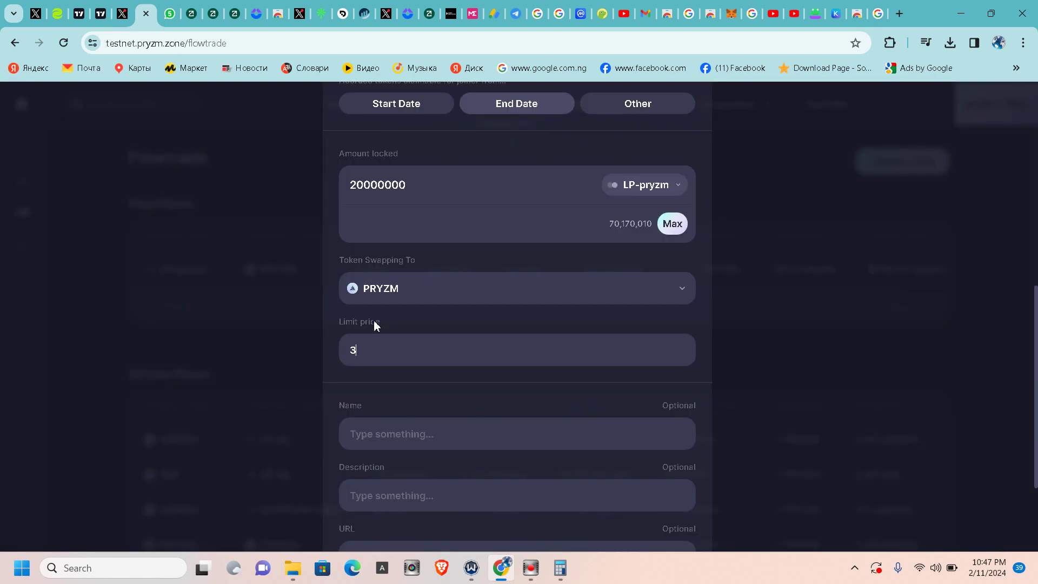
{"action": "scroll", "coordinate": [416, 324], "scroll_direction": "down", "scroll_amount": 1}
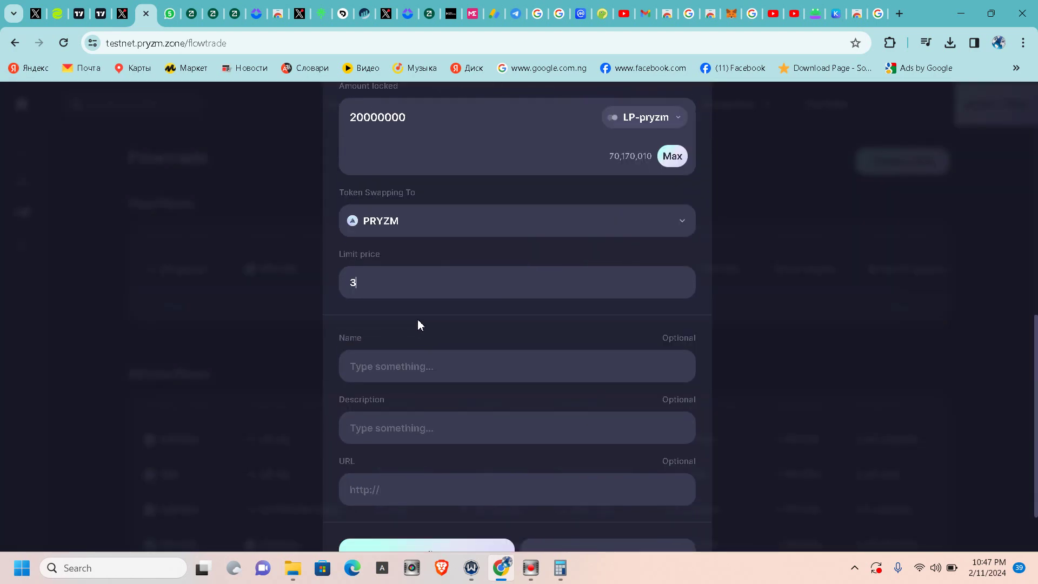
{"action": "scroll", "coordinate": [417, 325], "scroll_direction": "up", "scroll_amount": 1}
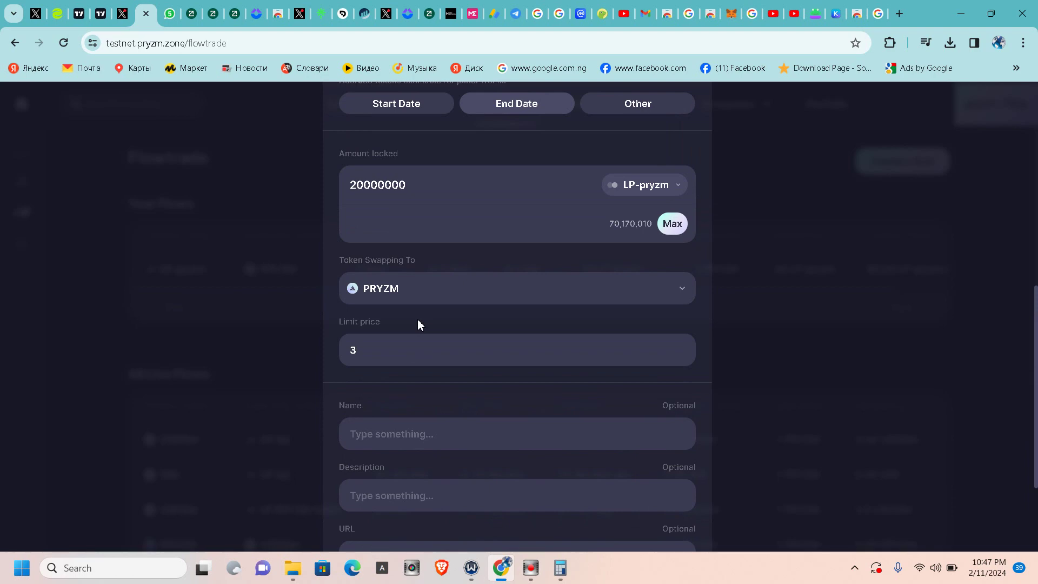
{"action": "scroll", "coordinate": [417, 323], "scroll_direction": "up", "scroll_amount": 1}
{"action": "key", "text": "BackSpace"}
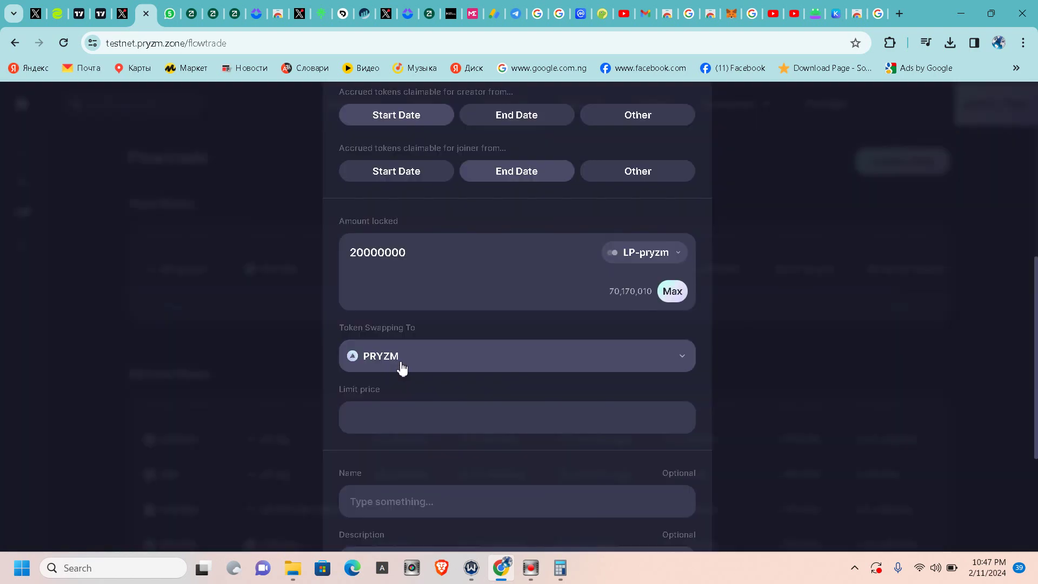
{"action": "scroll", "coordinate": [403, 381], "scroll_direction": "down", "scroll_amount": 1}
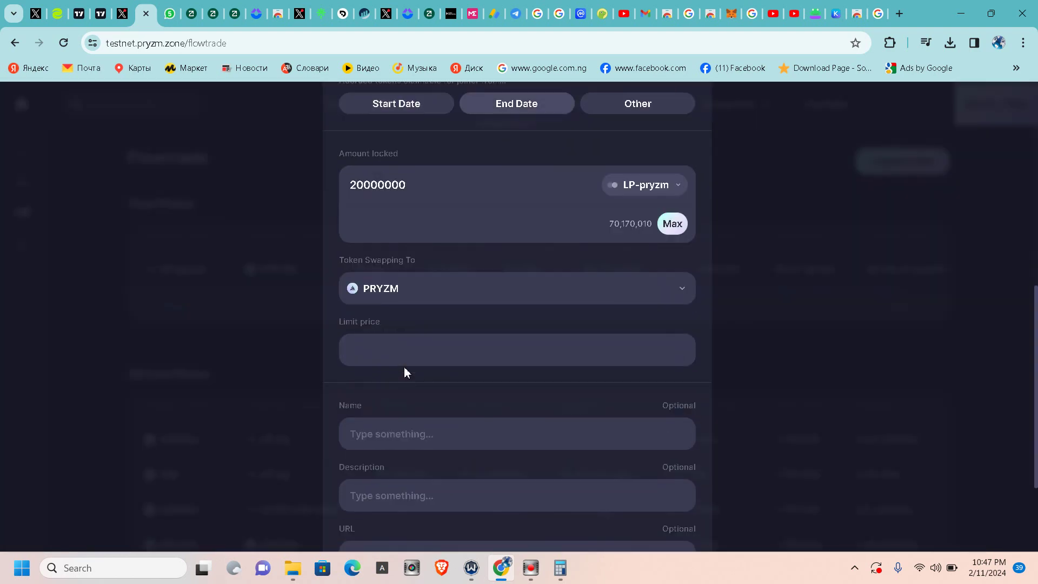
{"action": "left_click", "coordinate": [404, 345]}
- Change the flow's locked token to USDSim and set the locked amount to 1
{"action": "scroll", "coordinate": [436, 338], "scroll_direction": "up", "scroll_amount": 1}
{"action": "scroll", "coordinate": [483, 320], "scroll_direction": "up", "scroll_amount": 1}
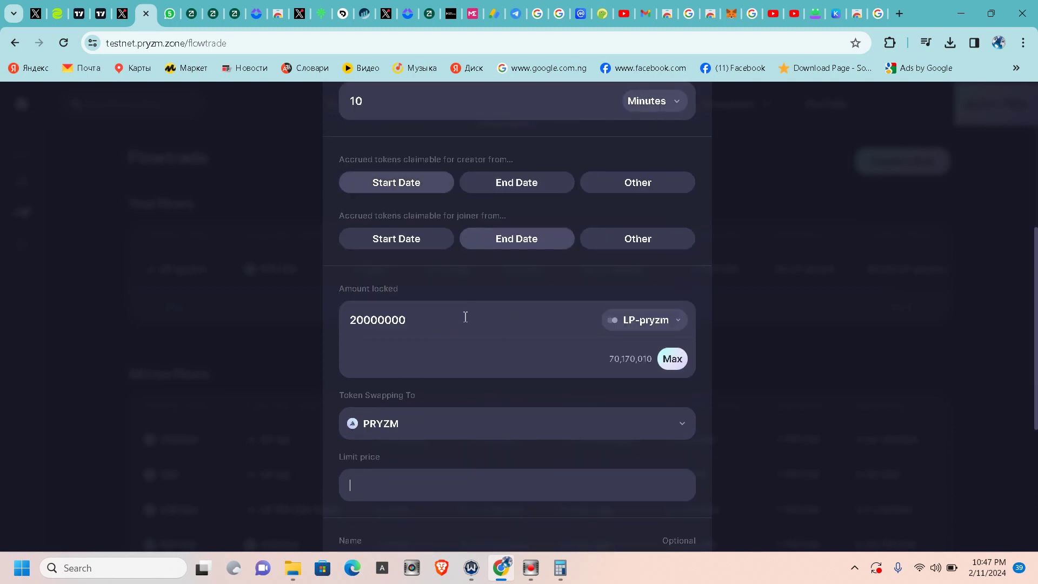
{"action": "scroll", "coordinate": [458, 322], "scroll_direction": "down", "scroll_amount": 1}
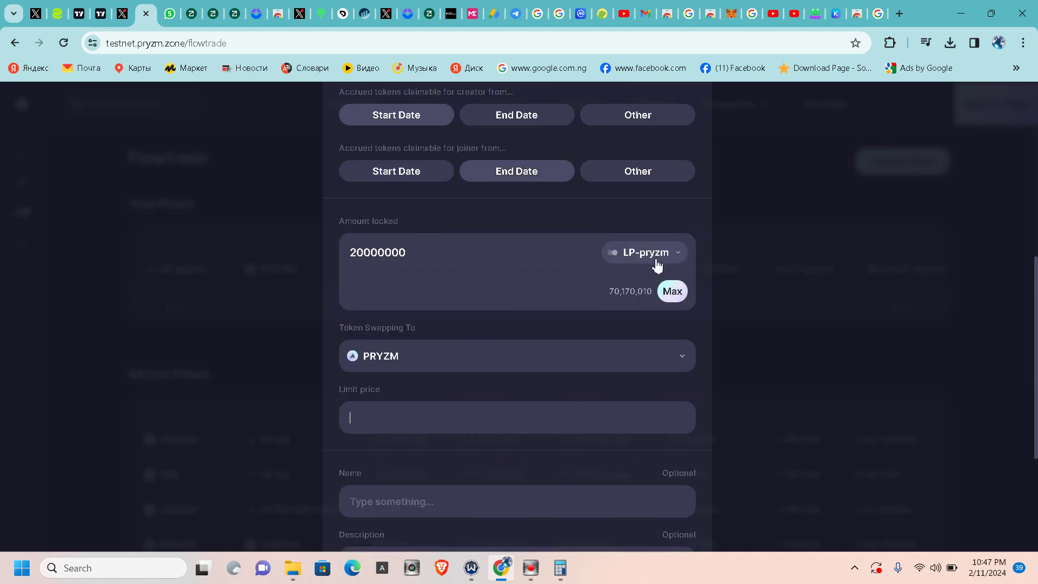
{"action": "scroll", "coordinate": [657, 264], "scroll_direction": "up", "scroll_amount": 1}
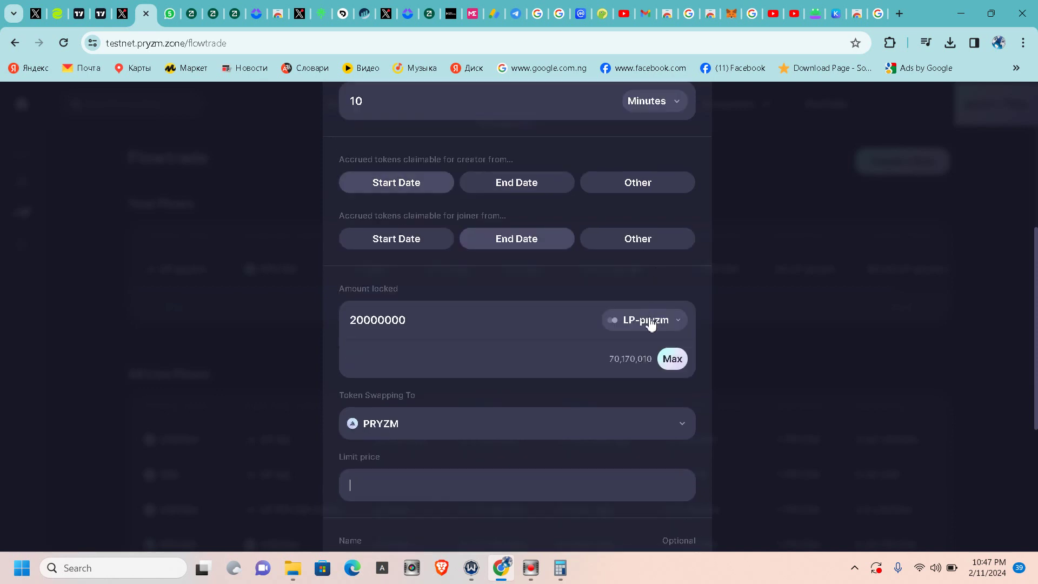
{"action": "scroll", "coordinate": [651, 287], "scroll_direction": "down", "scroll_amount": 1}
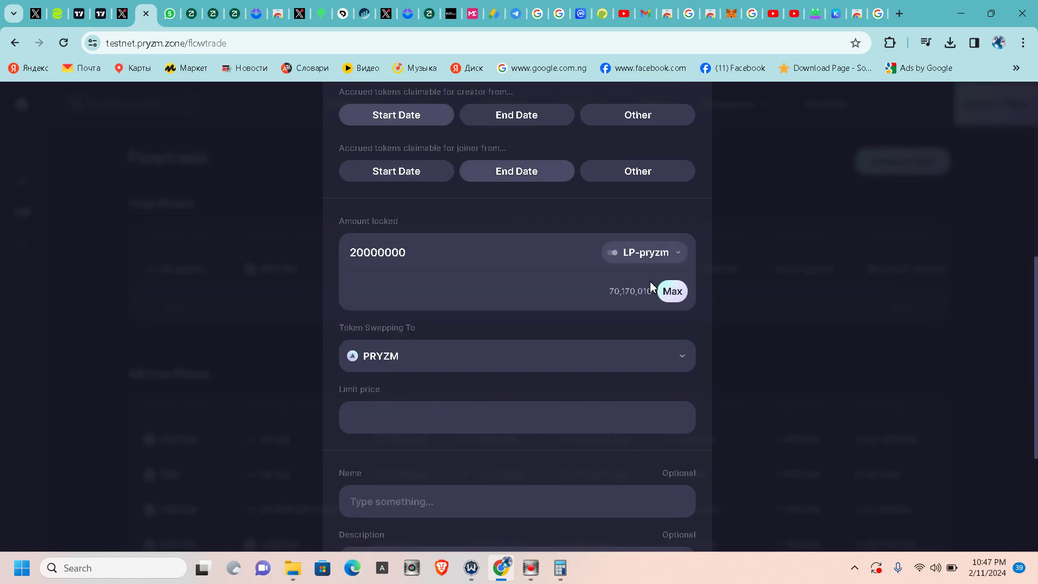
{"action": "left_click", "coordinate": [663, 252]}
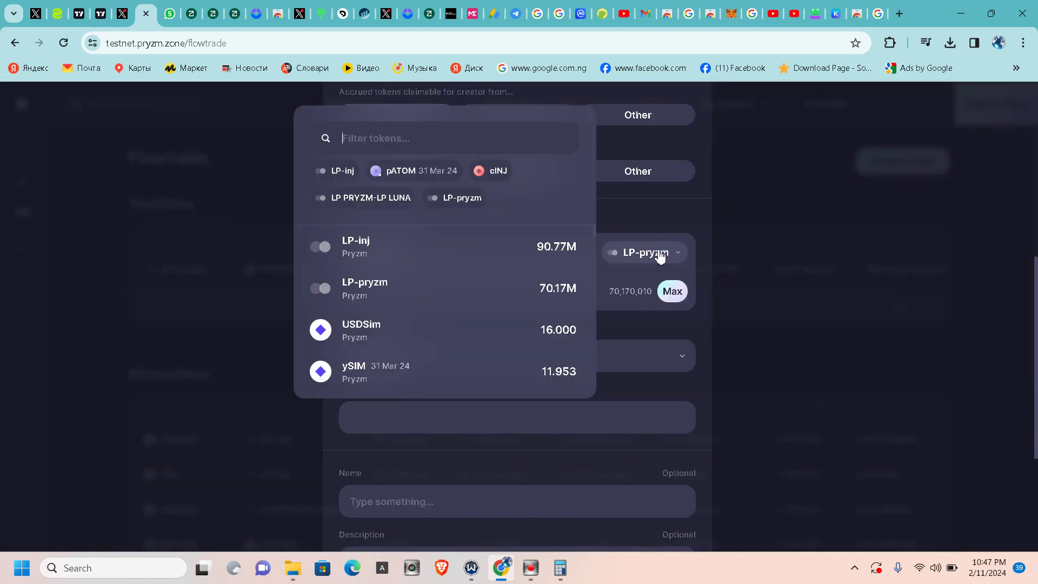
{"action": "left_click", "coordinate": [445, 326]}
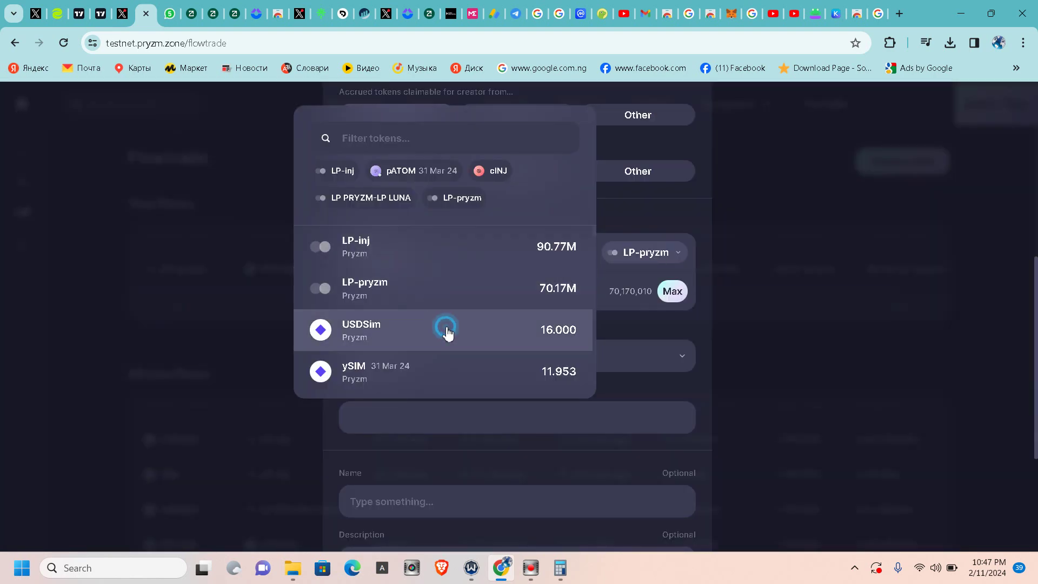
{"action": "left_click", "coordinate": [422, 259]}
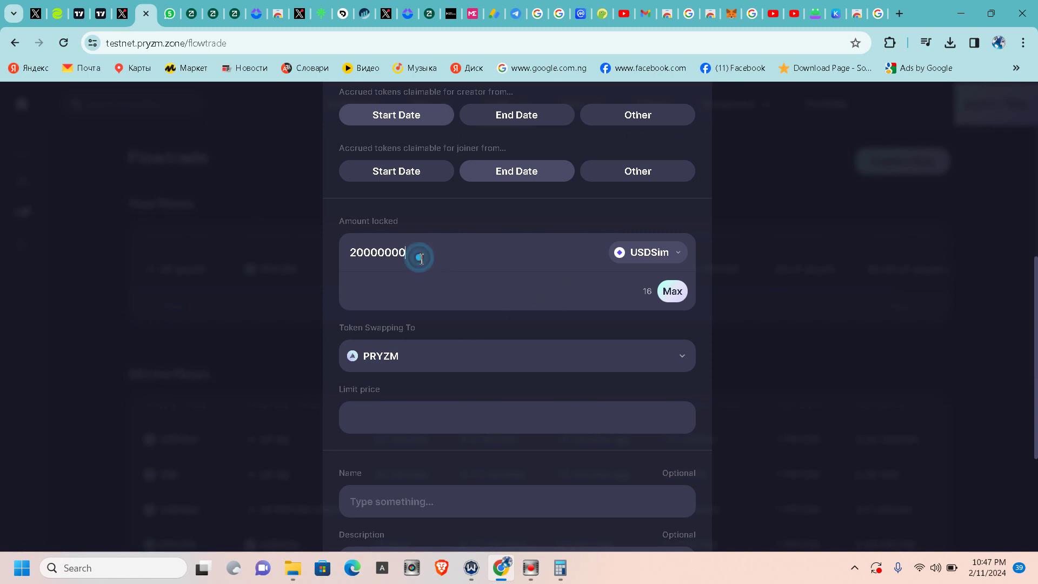
{"action": "key", "text": "BackSpace"}
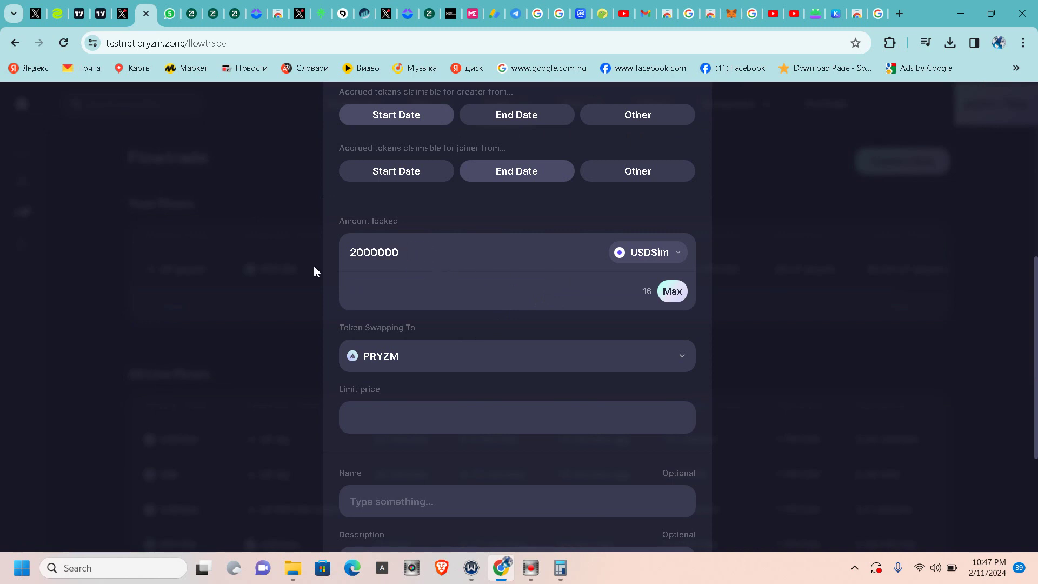
{"action": "key", "text": "BackSpace"}
{"action": "key", "text": "BackSpace"}
{"action": "key", "text": "BackSpace"}
{"action": "key", "text": "BackSpace"}
{"action": "key", "text": "BackSpace"}
{"action": "key", "text": "BackSpace"}
{"action": "key", "text": "BackSpace"}
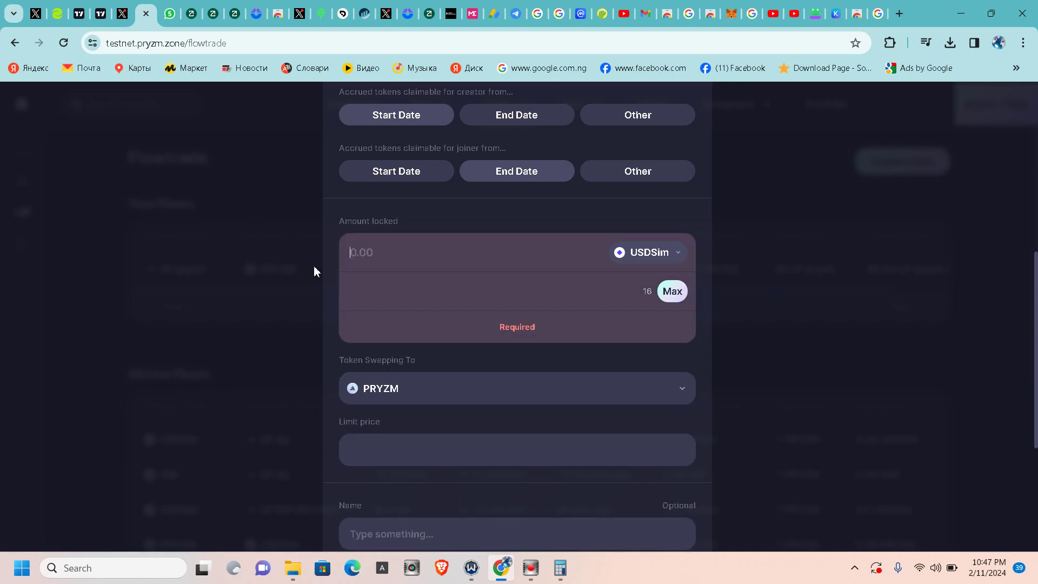
{"action": "type", "text": "1"}
{"action": "key", "text": "Escape"}
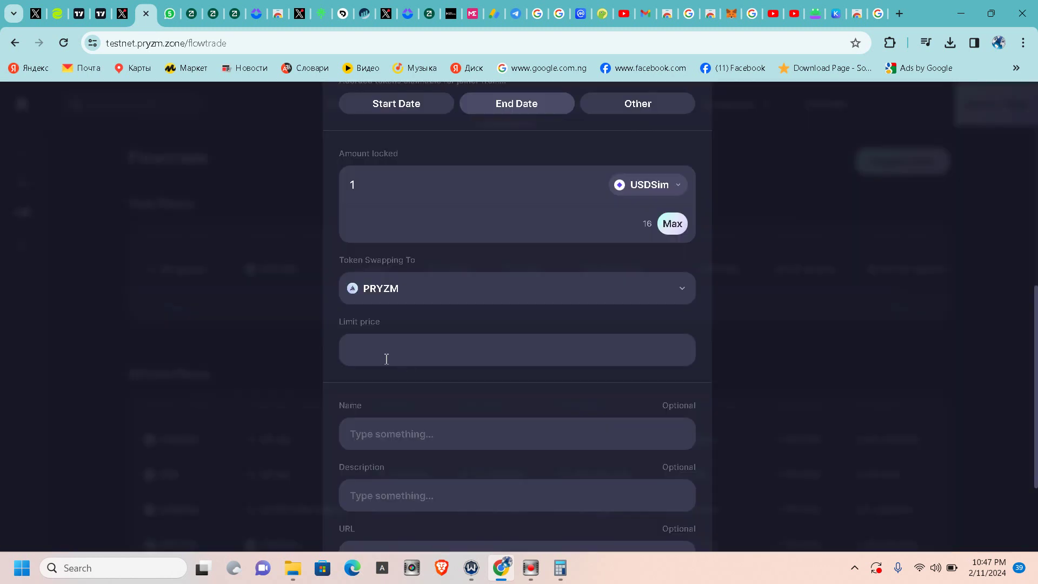
- Set the flow's limit price to 1
{"action": "left_click", "coordinate": [385, 356]}
{"action": "type", "text": "1"}
{"action": "scroll", "coordinate": [422, 372], "scroll_direction": "down", "scroll_amount": 2}
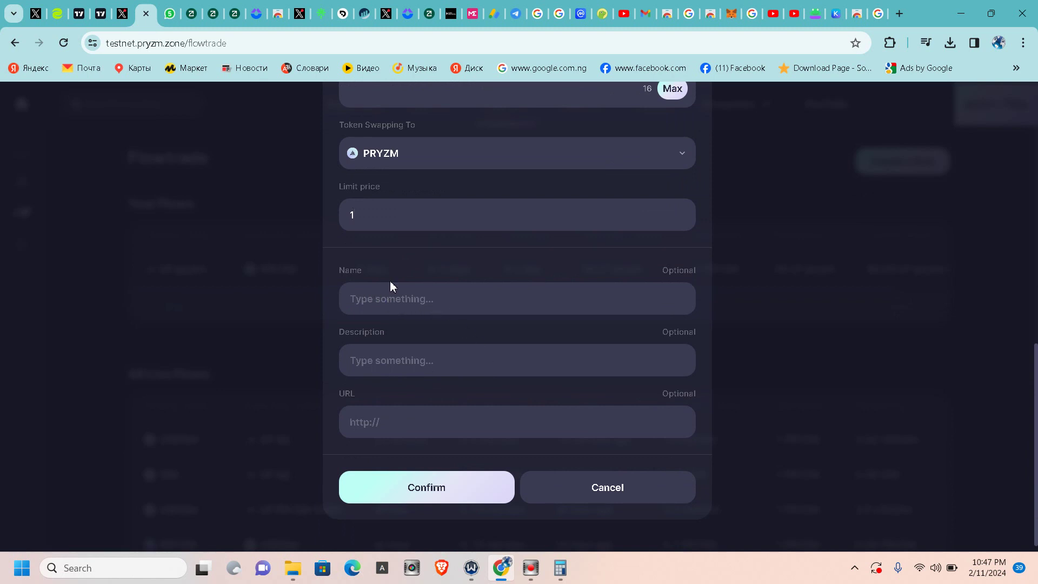
- Confirm the USDSim-to-PRYZM flow without a name or description and approve its transaction in the wallet with low gas fees
{"action": "left_click", "coordinate": [407, 301]}
{"action": "scroll", "coordinate": [388, 410], "scroll_direction": "down", "scroll_amount": 1}
{"action": "left_click", "coordinate": [444, 478]}
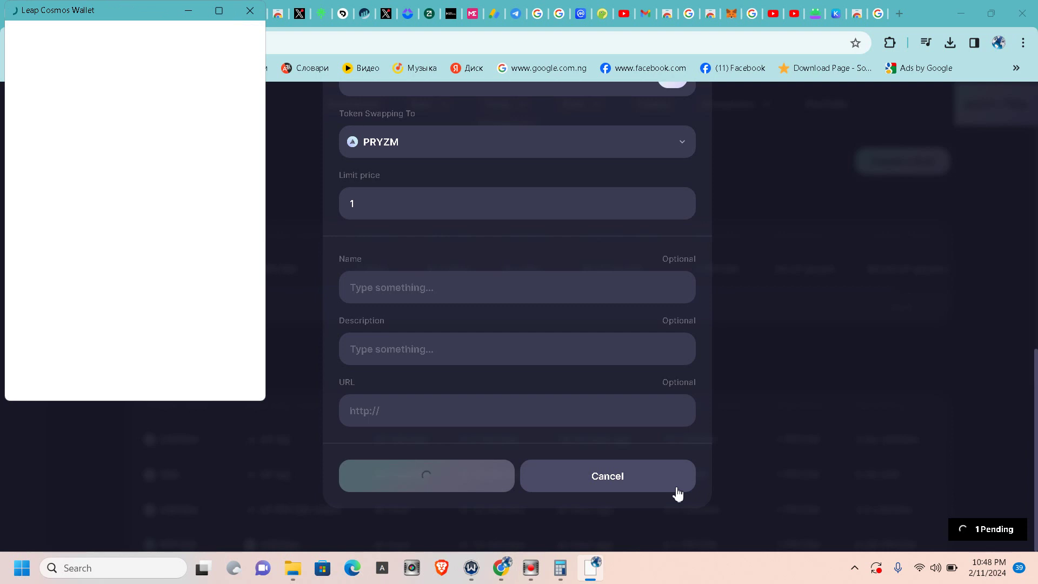
{"action": "mouse_move", "coordinate": [471, 574]}
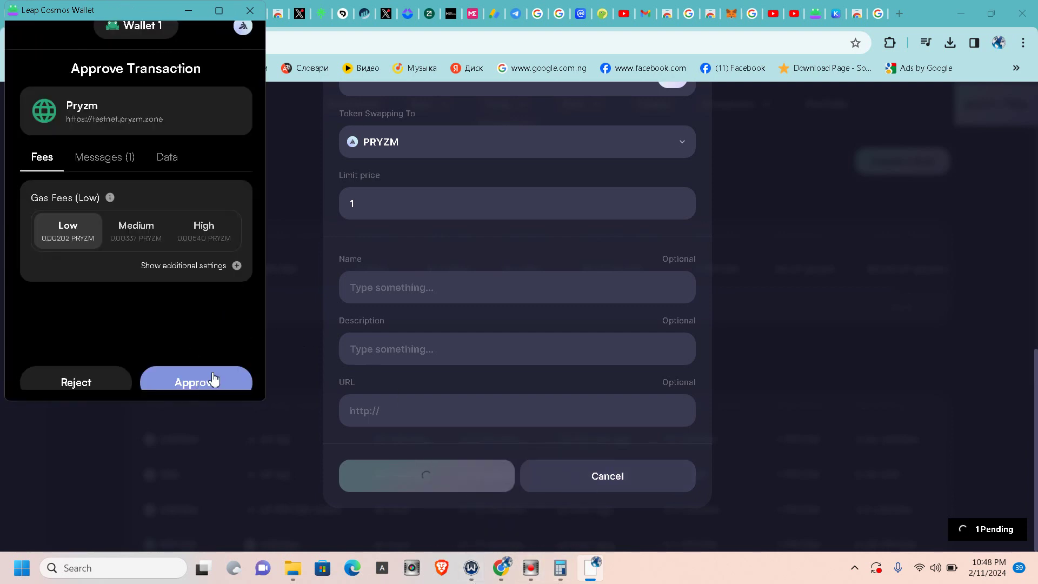
{"action": "scroll", "coordinate": [213, 379], "scroll_direction": "down", "scroll_amount": 1}
{"action": "left_click", "coordinate": [208, 368]}
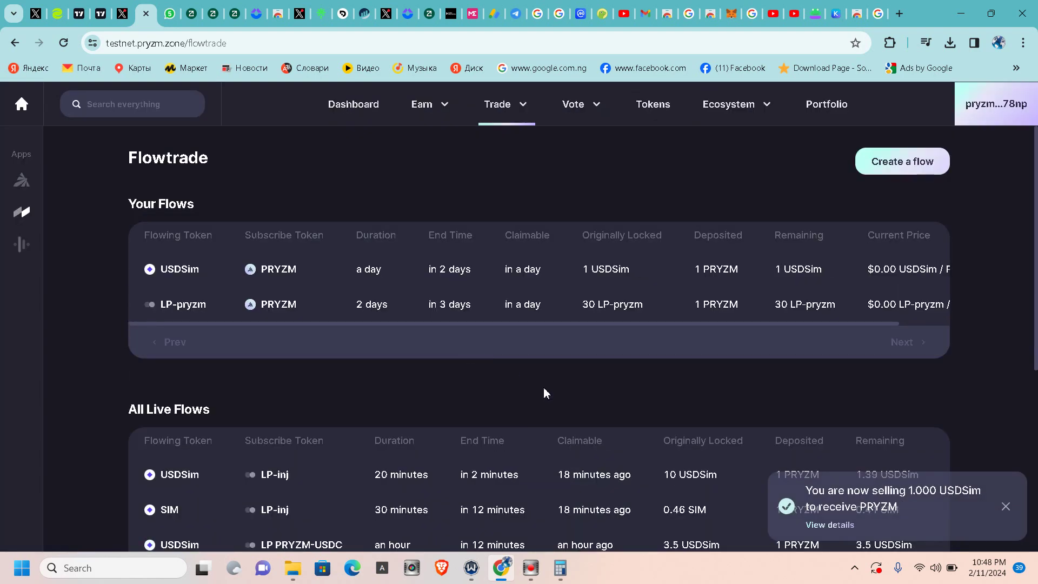
{"action": "left_click", "coordinate": [506, 105]}
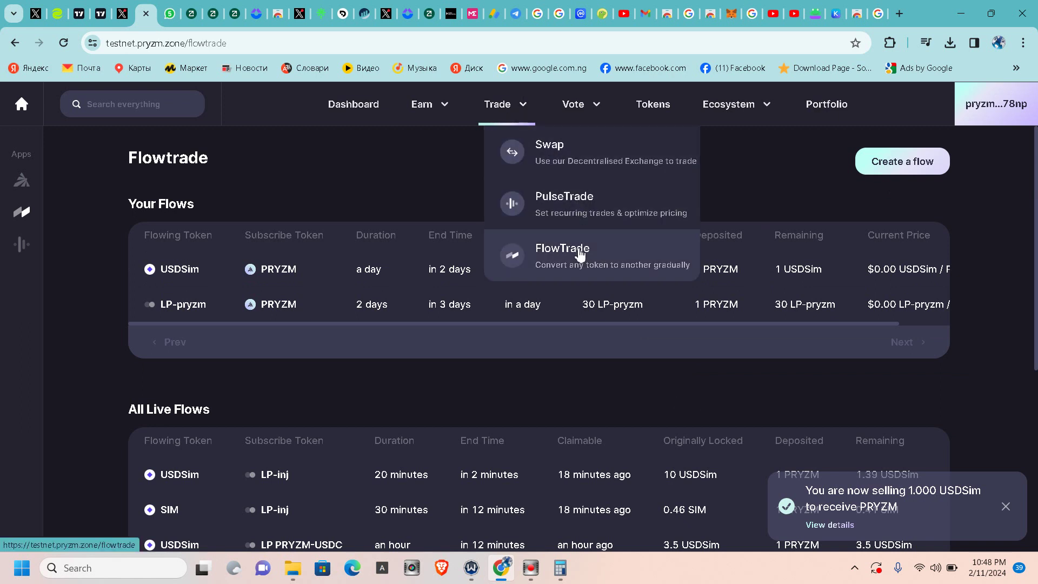
- Open the Pryzm Governance page and look over its staking form and proposals
{"action": "left_click", "coordinate": [593, 103]}
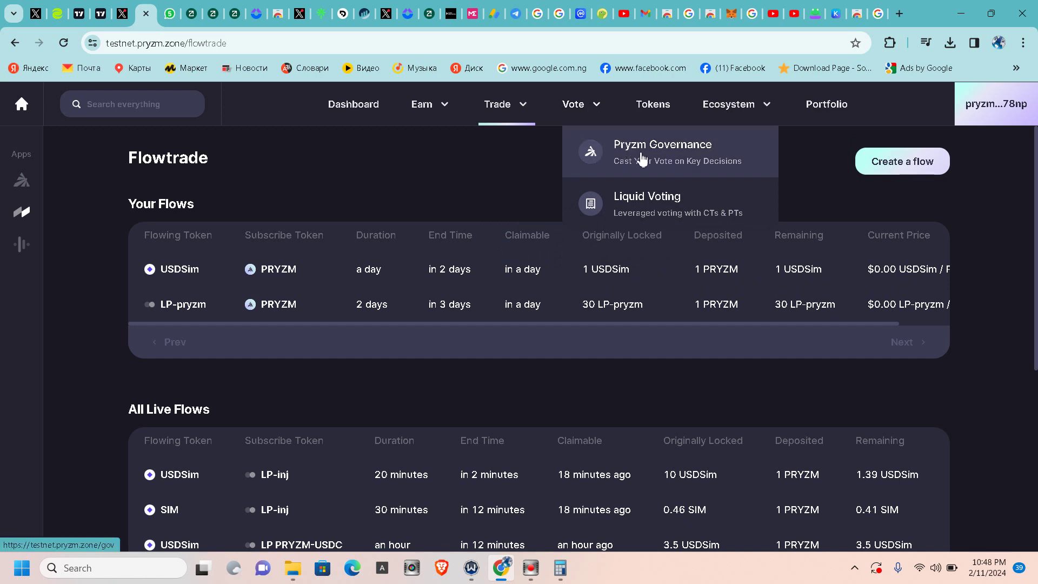
{"action": "left_click", "coordinate": [663, 165]}
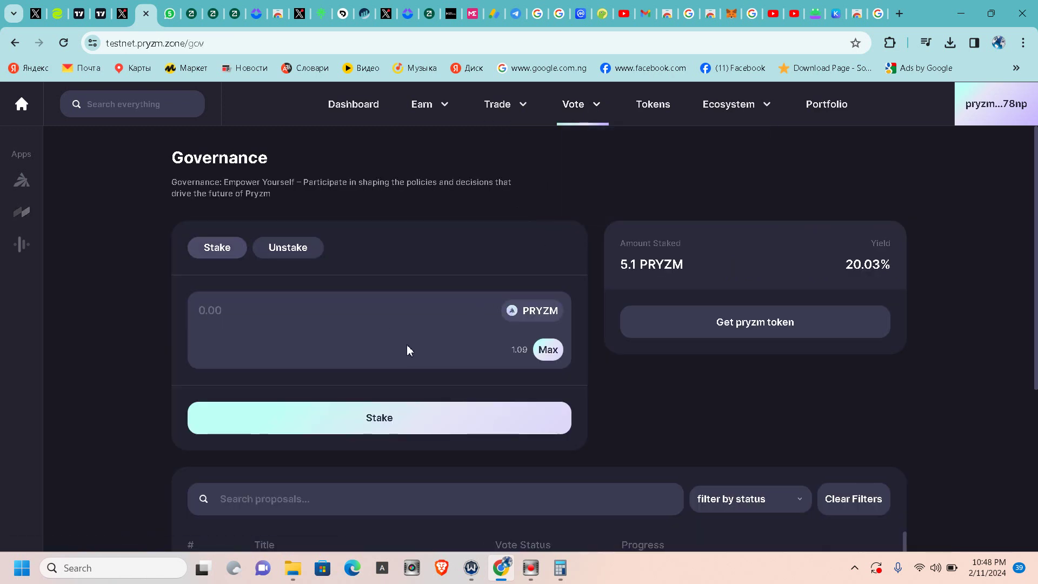
{"action": "scroll", "coordinate": [407, 345], "scroll_direction": "down", "scroll_amount": 4}
{"action": "scroll", "coordinate": [415, 317], "scroll_direction": "up", "scroll_amount": 4}
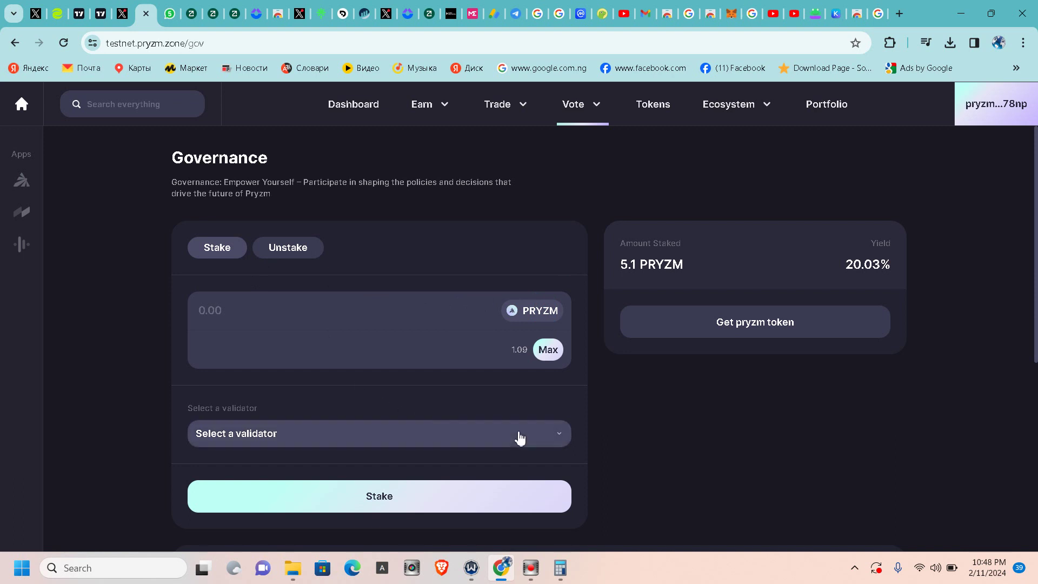
{"action": "scroll", "coordinate": [471, 391], "scroll_direction": "down", "scroll_amount": 1}
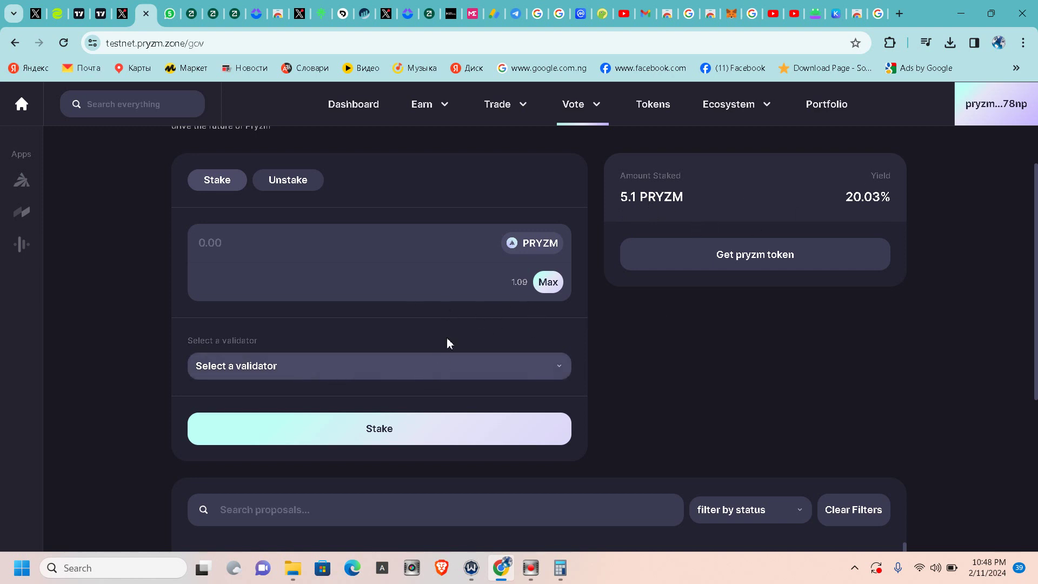
- Set the governance stake amount to 0.02 PRYZM
{"action": "left_click", "coordinate": [547, 240]}
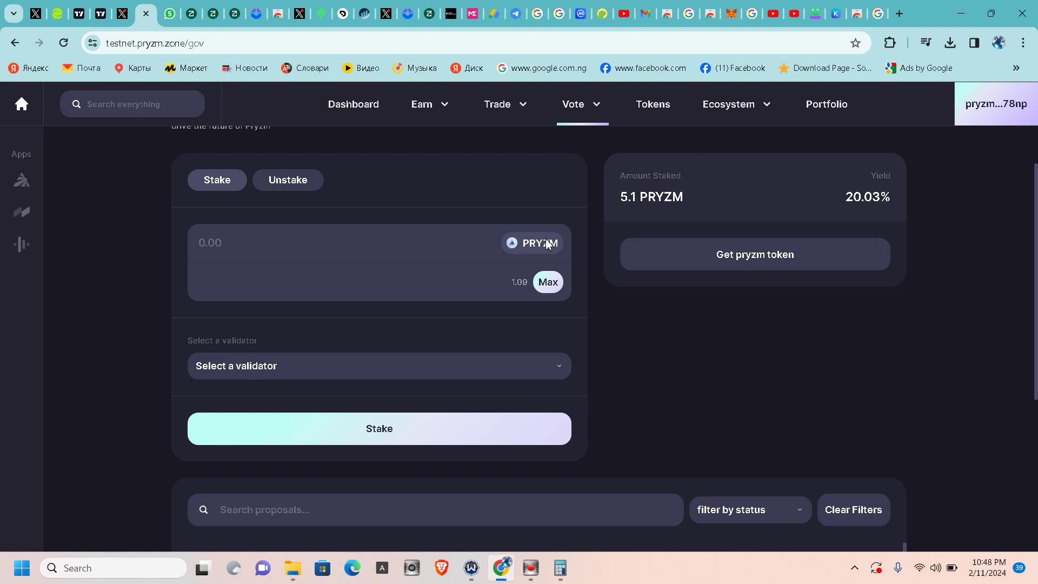
{"action": "left_click", "coordinate": [217, 234]}
{"action": "type", "text": "0"}
{"action": "type", "text": ".0"}
{"action": "type", "text": "1"}
{"action": "key", "text": "BackSpace"}
{"action": "type", "text": "2"}
- Choose Frisca as the validator, submit the PRYZM stake and approve its transaction in the wallet
{"action": "scroll", "coordinate": [227, 283], "scroll_direction": "down", "scroll_amount": 1}
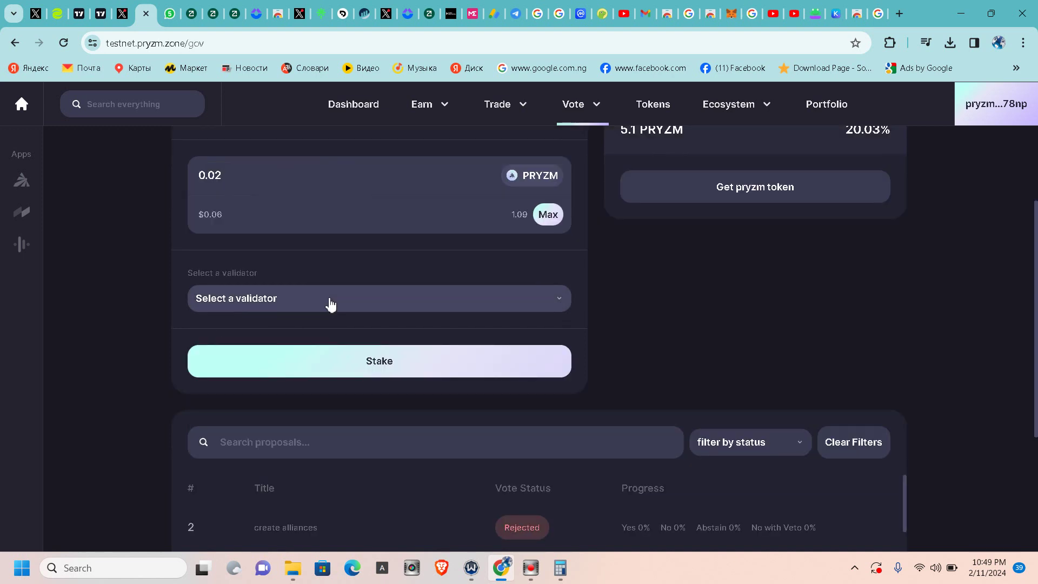
{"action": "left_click", "coordinate": [348, 297]}
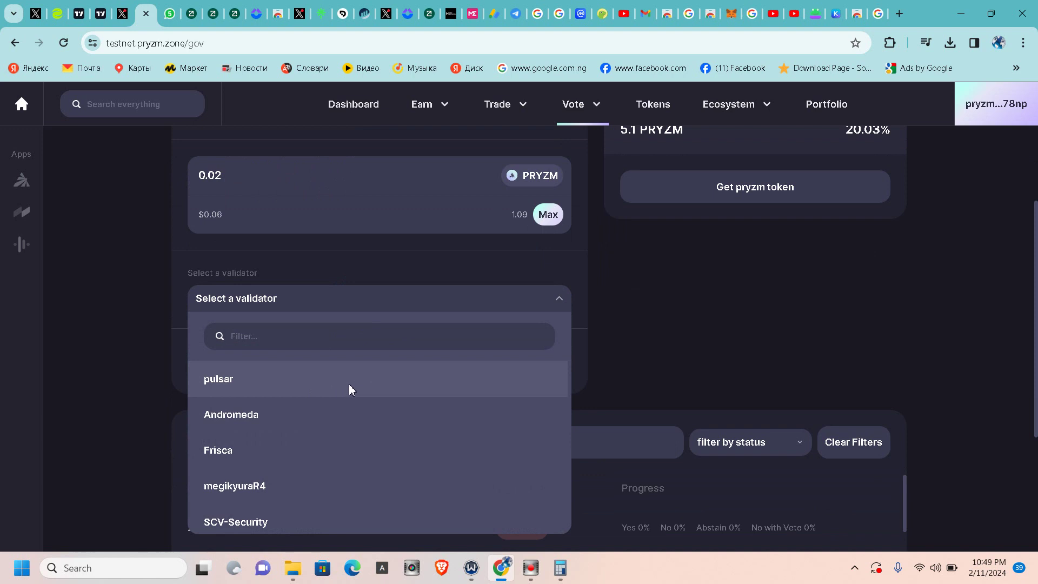
{"action": "left_click", "coordinate": [314, 441]}
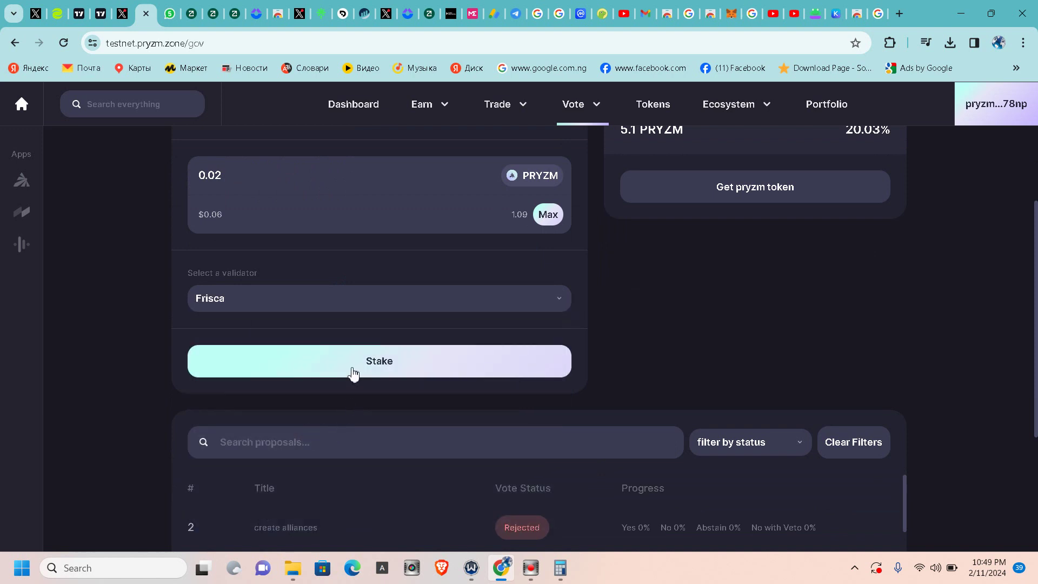
{"action": "left_click", "coordinate": [386, 368]}
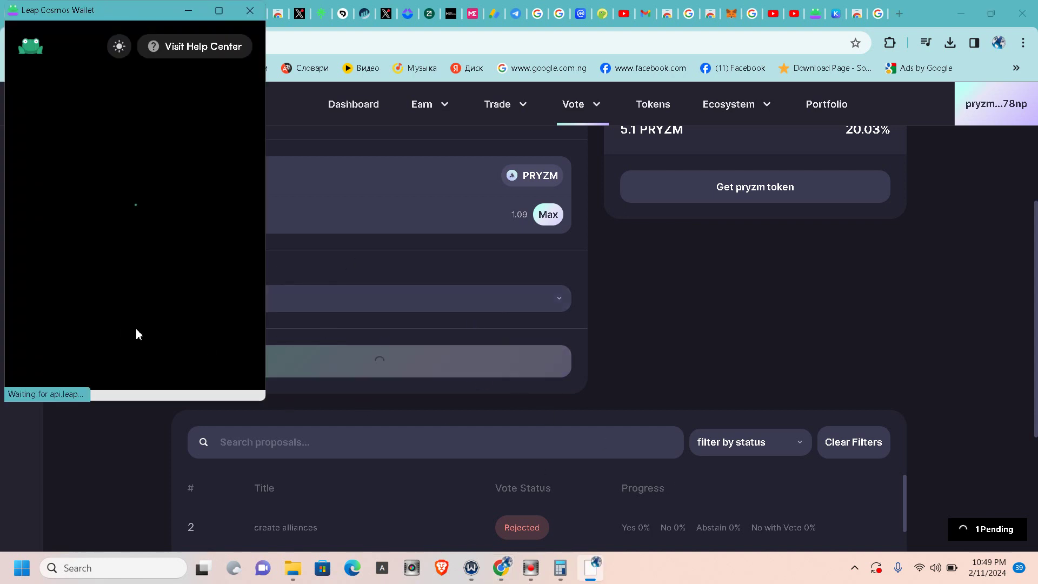
{"action": "left_click", "coordinate": [209, 382]}
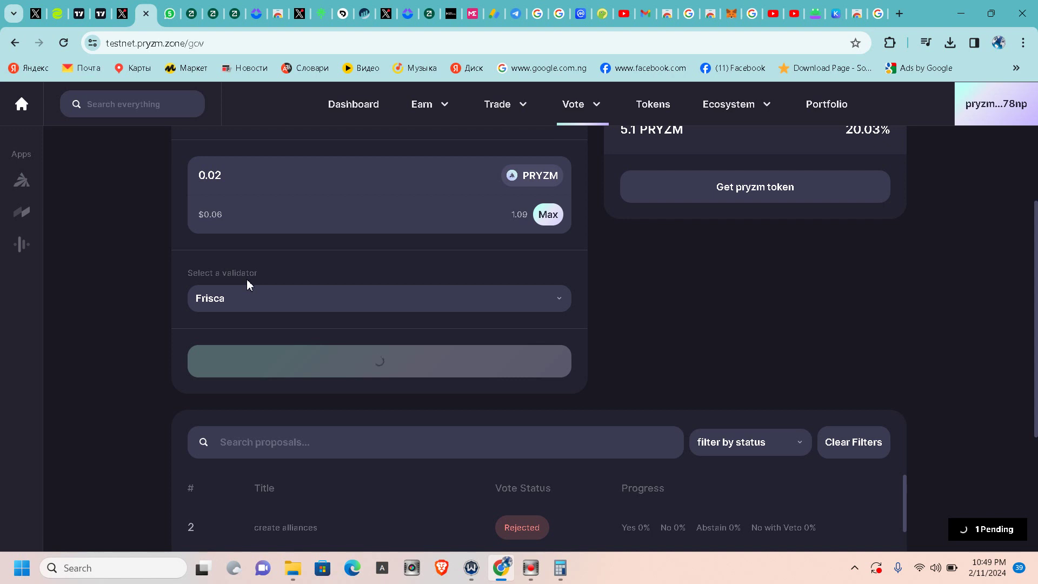
- Open the Liquid Voting page and read its governance participation notice and poll list
{"action": "left_click", "coordinate": [598, 114]}
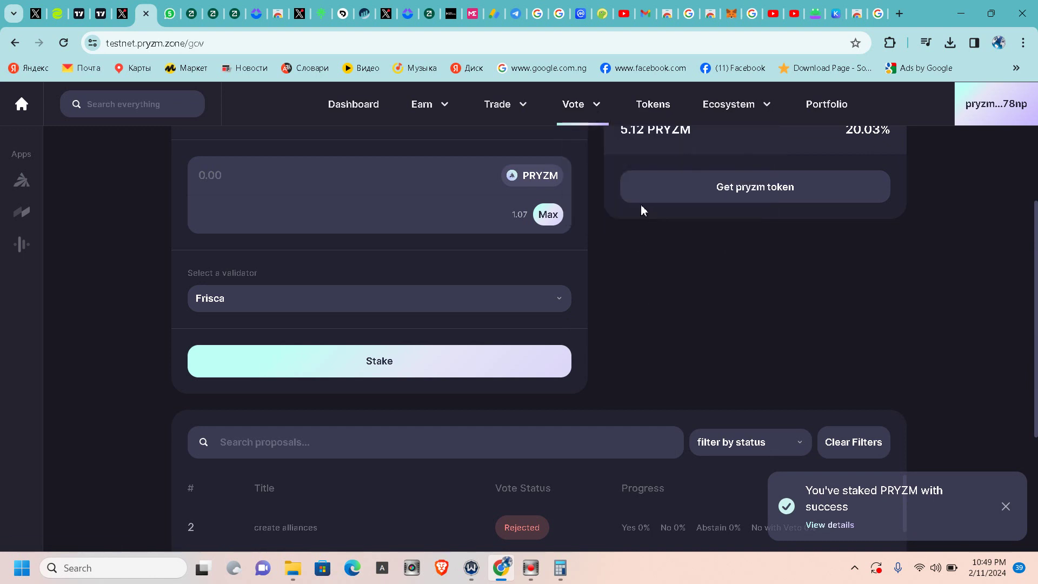
{"action": "left_click", "coordinate": [625, 196]}
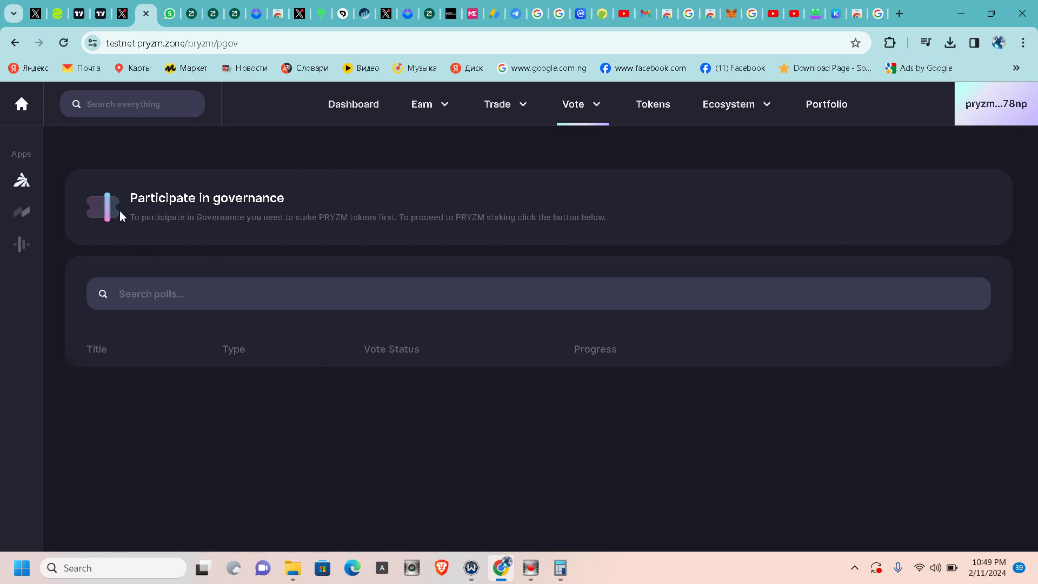
{"action": "left_click_drag", "start_coordinate": [141, 220], "coordinate": [395, 218]}
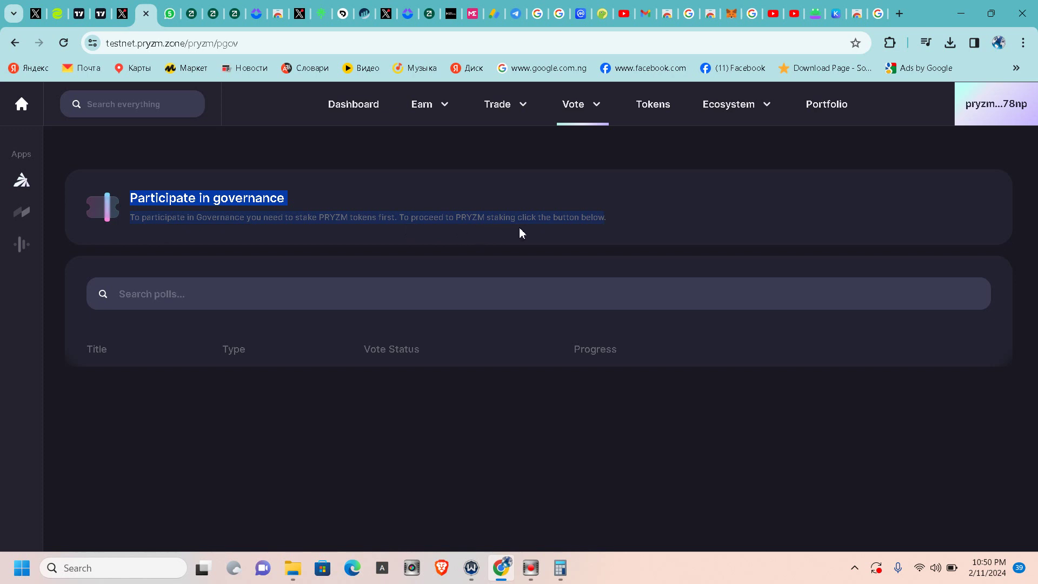
{"action": "left_click", "coordinate": [562, 220]}
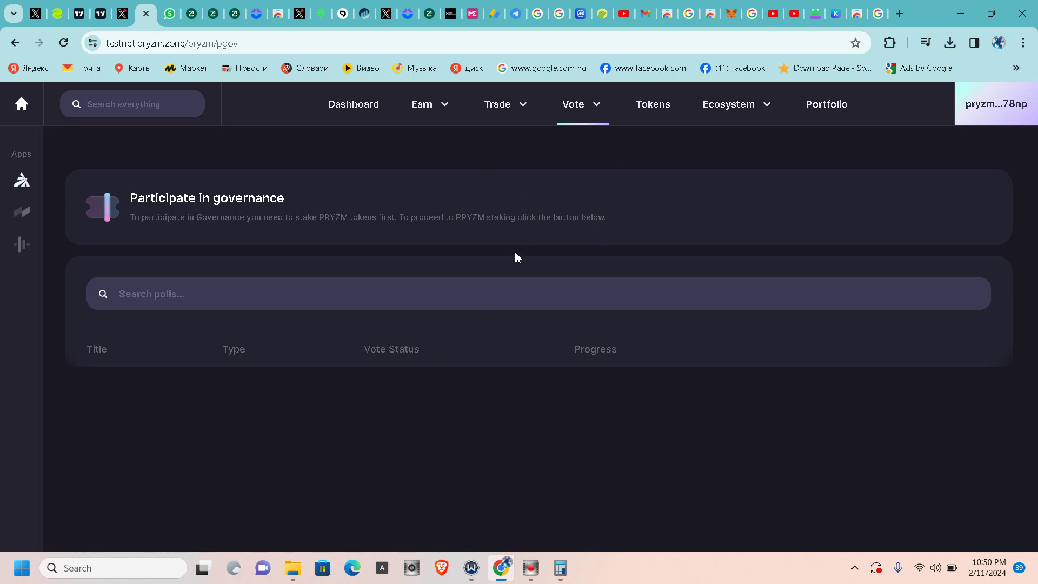
{"action": "left_click", "coordinate": [318, 292]}
{"action": "left_click", "coordinate": [387, 425]}
{"action": "left_click", "coordinate": [761, 108]}
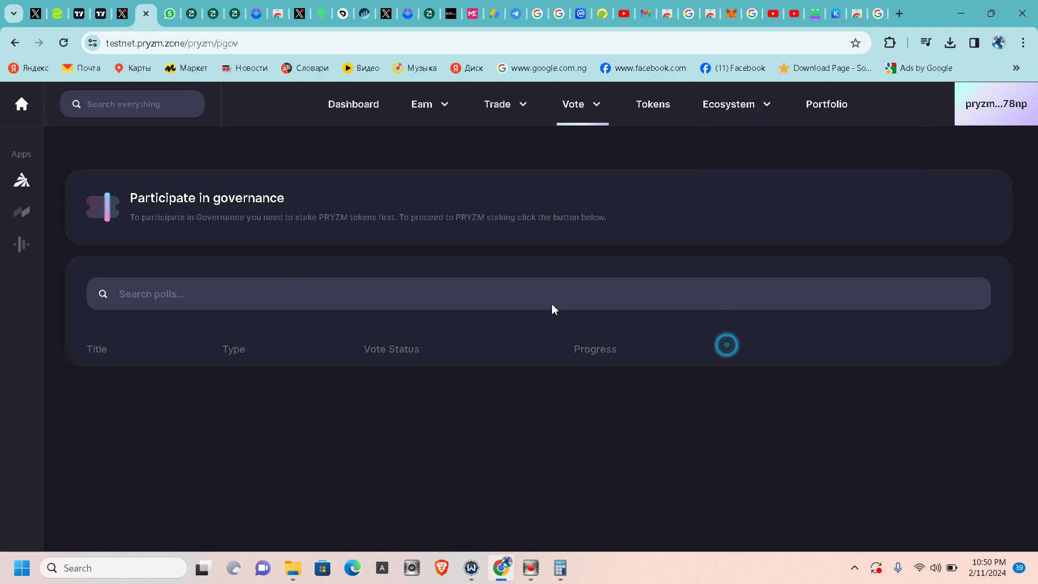
- Go to Pryzm Governance from the dashboard and check the PRYZM staking form
{"action": "left_click", "coordinate": [346, 104]}
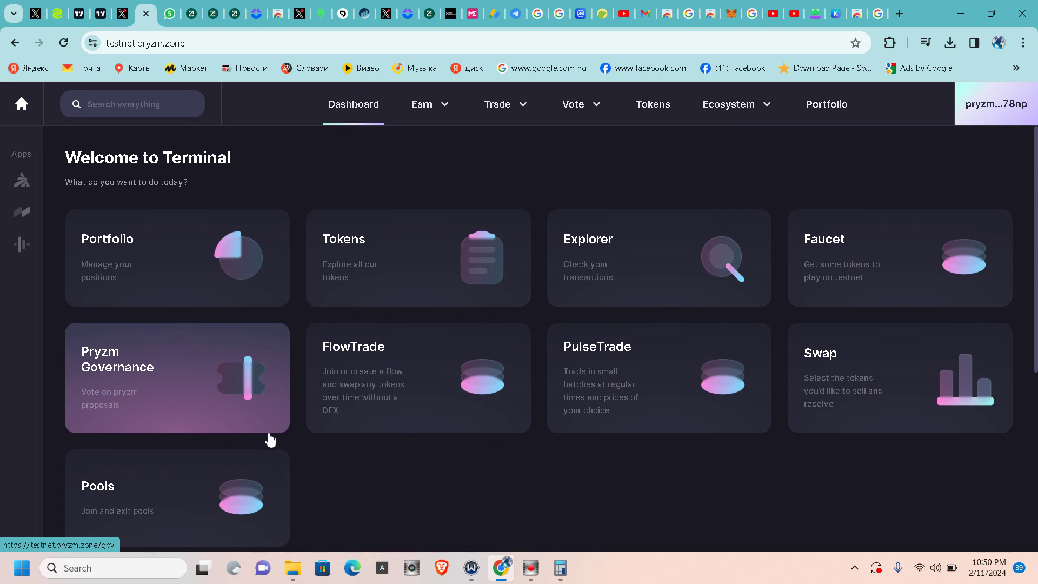
{"action": "left_click", "coordinate": [206, 392]}
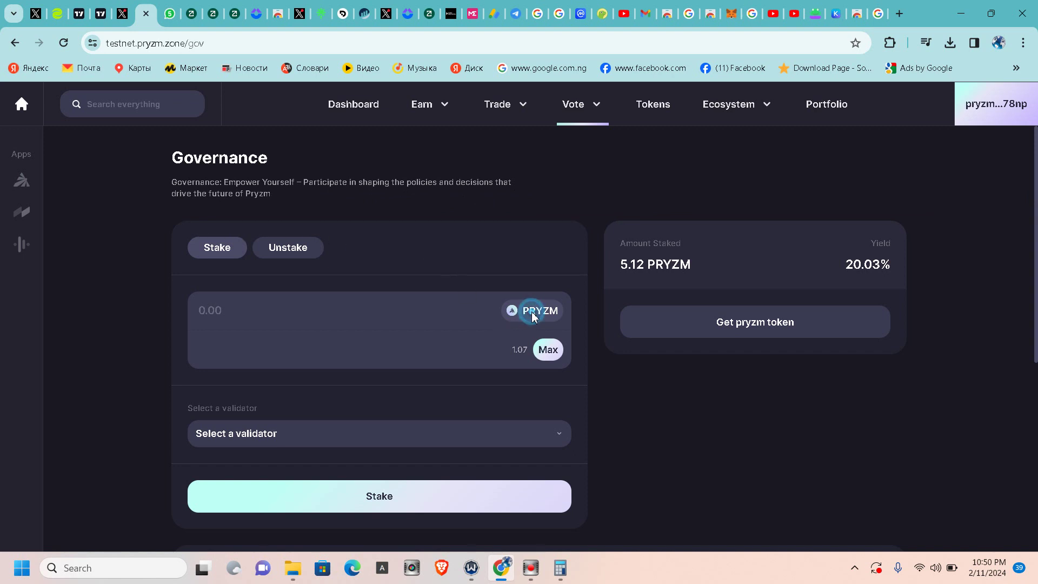
{"action": "left_click", "coordinate": [232, 303]}
- Open the Swap page and set PRYZM as the token to receive for USDSim
{"action": "mouse_move", "coordinate": [507, 112]}
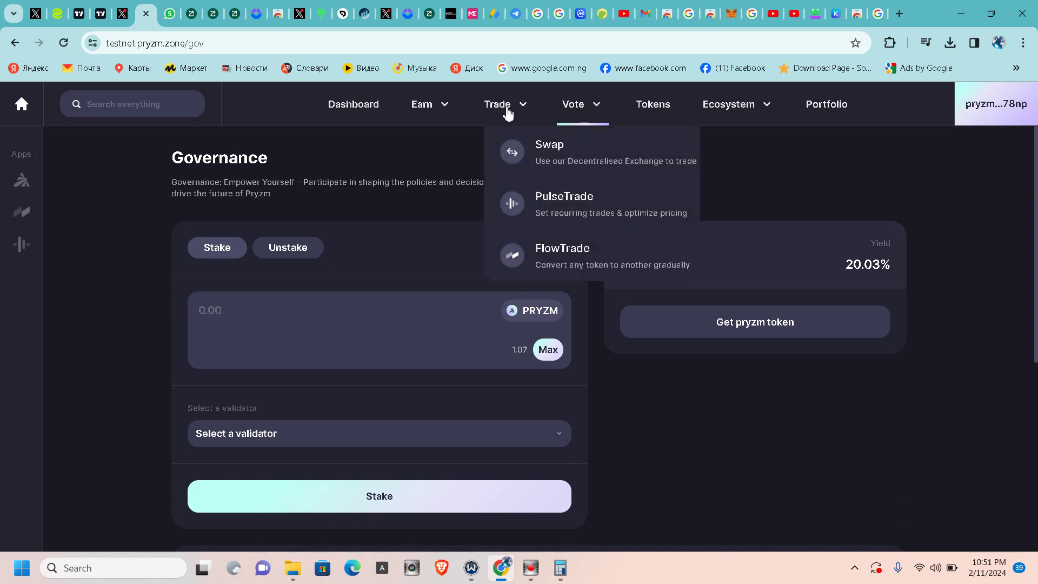
{"action": "left_click", "coordinate": [546, 149]}
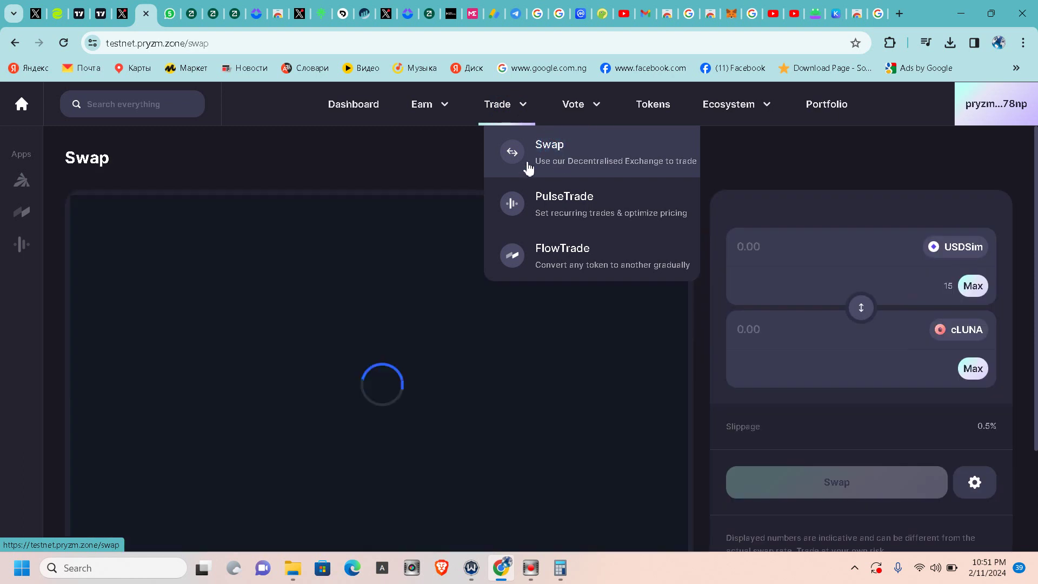
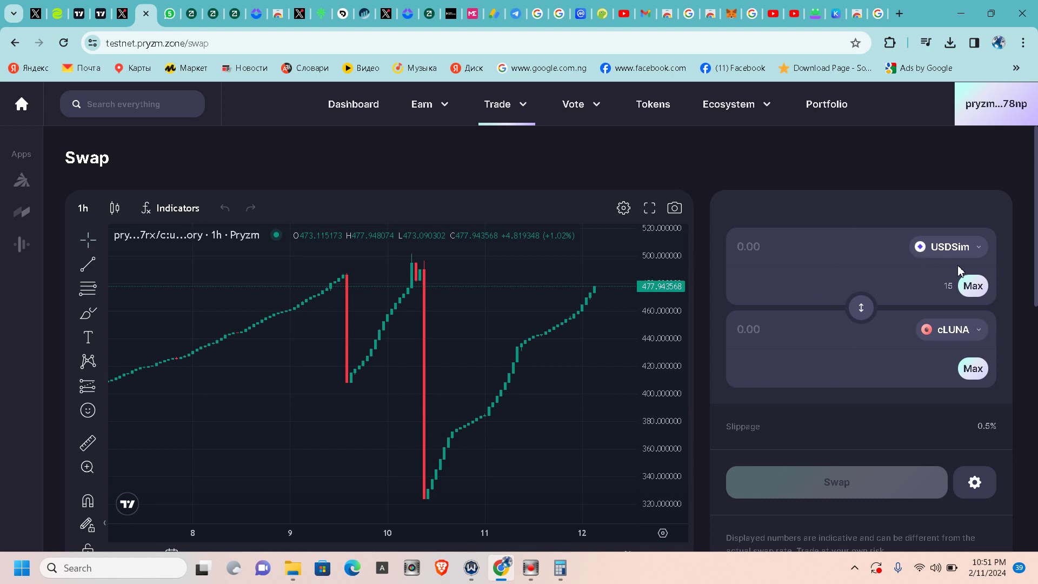
{"action": "left_click", "coordinate": [952, 330]}
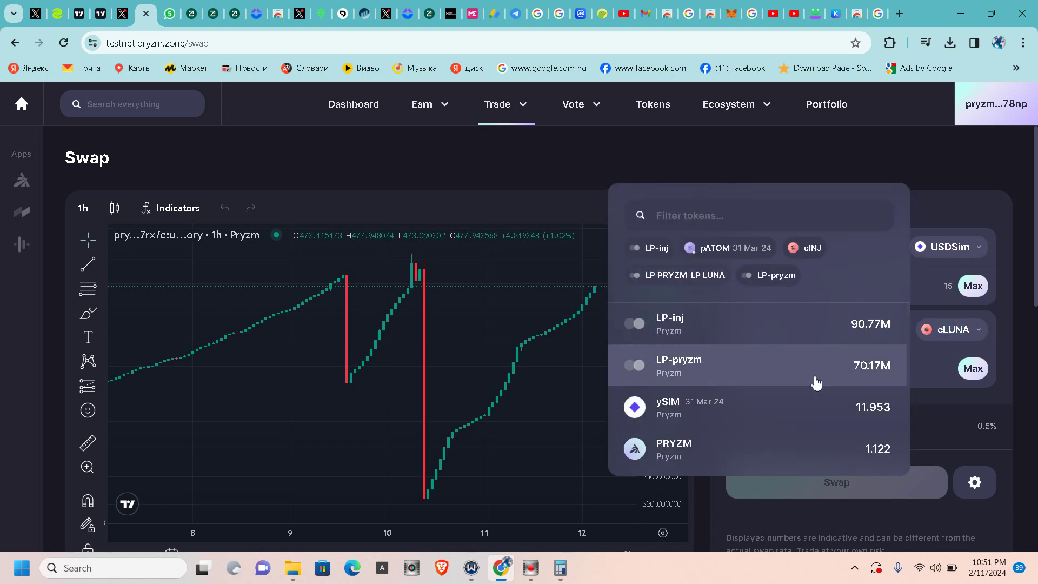
{"action": "left_click", "coordinate": [791, 450]}
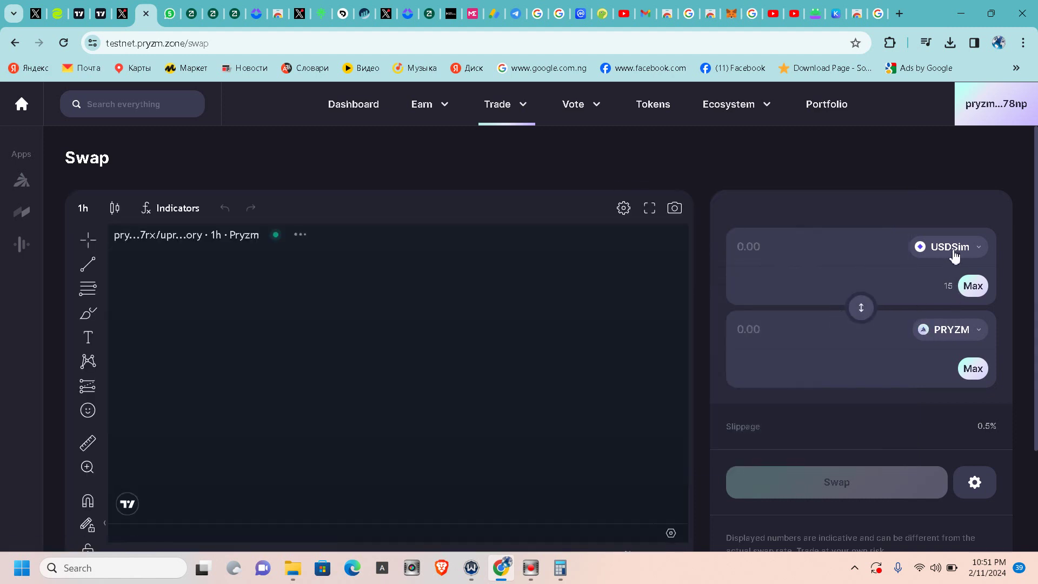
- Swap 3 USDSim for PRYZM and approve the transaction in the wallet with low gas fees
{"action": "left_click", "coordinate": [763, 259]}
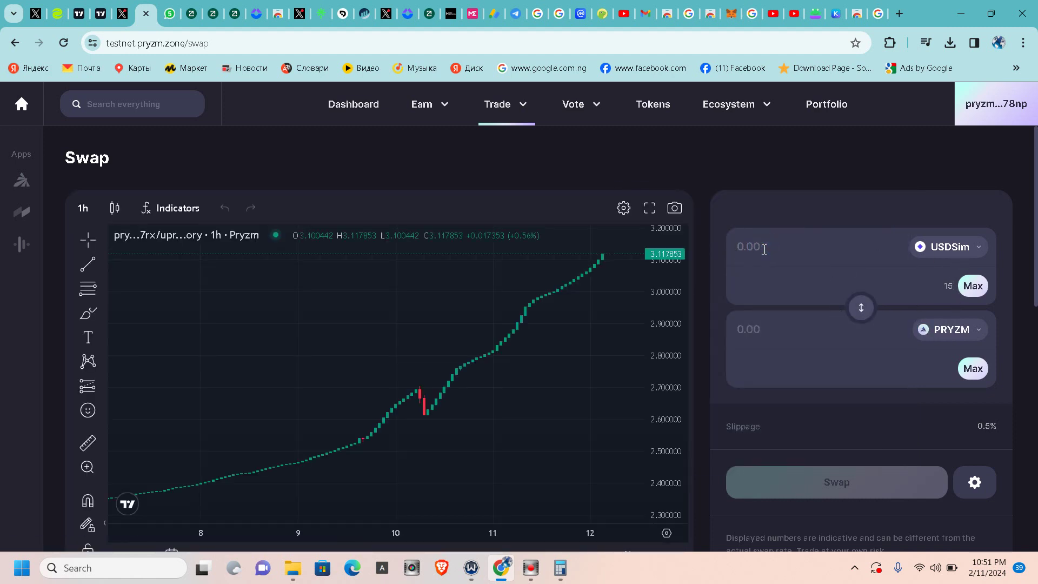
{"action": "type", "text": "3"}
{"action": "scroll", "coordinate": [817, 483], "scroll_direction": "down", "scroll_amount": 1}
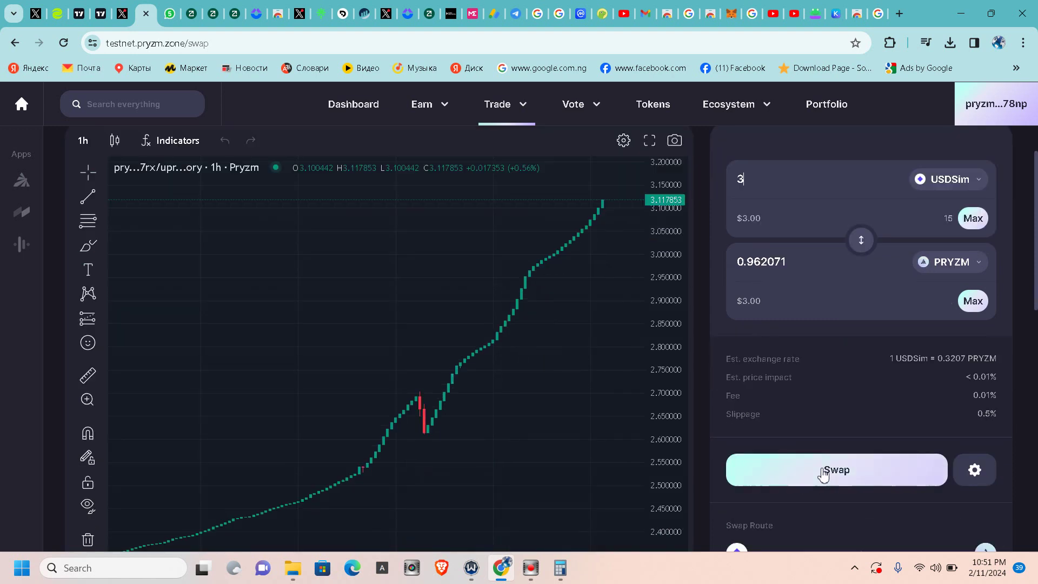
{"action": "left_click", "coordinate": [823, 463]}
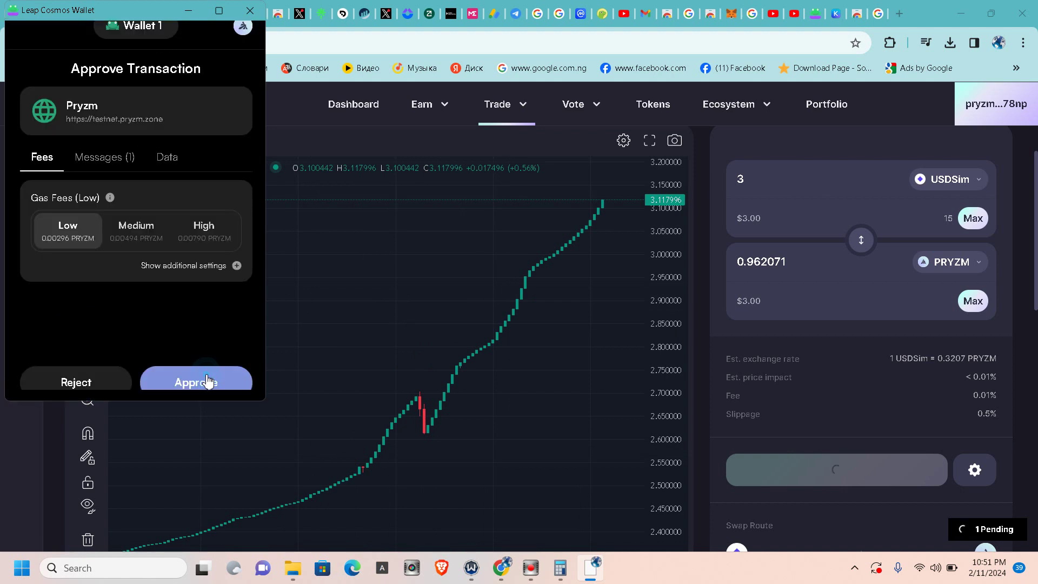
{"action": "left_click", "coordinate": [205, 378]}
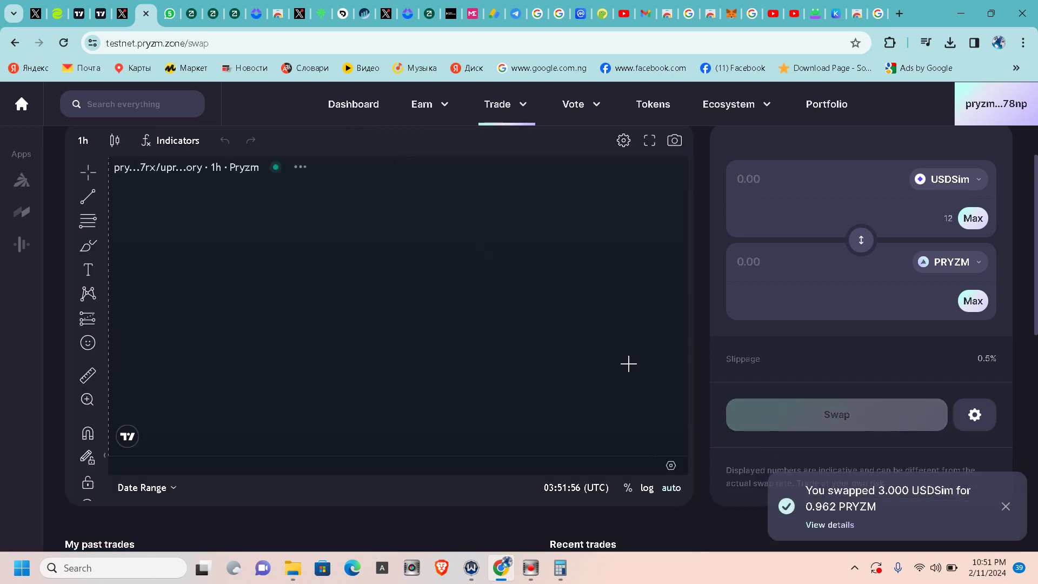
- Return to the dashboard and reopen the Pryzm Governance page
{"action": "left_click", "coordinate": [354, 106]}
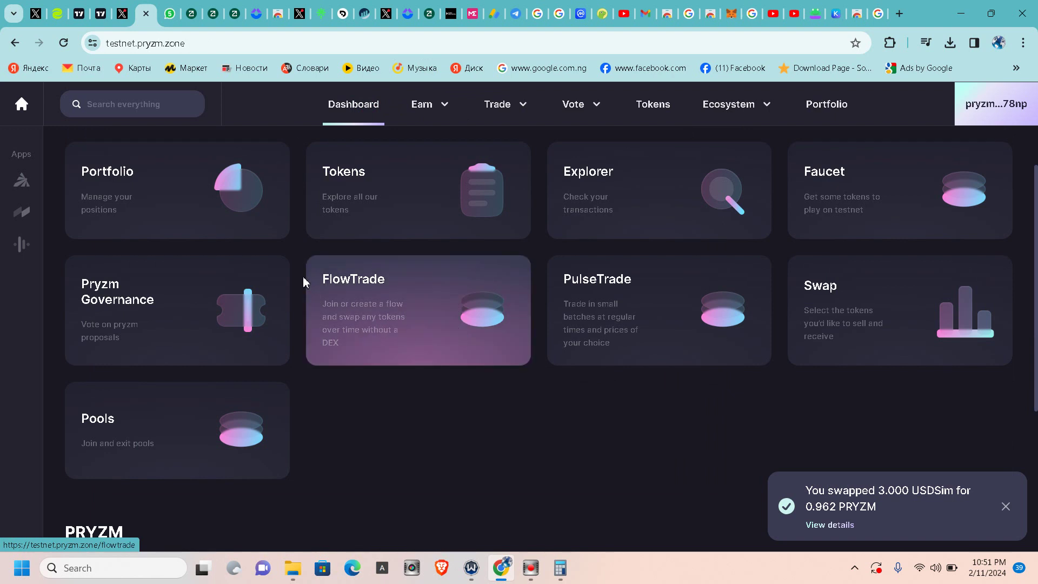
{"action": "scroll", "coordinate": [217, 313], "scroll_direction": "up", "scroll_amount": 2}
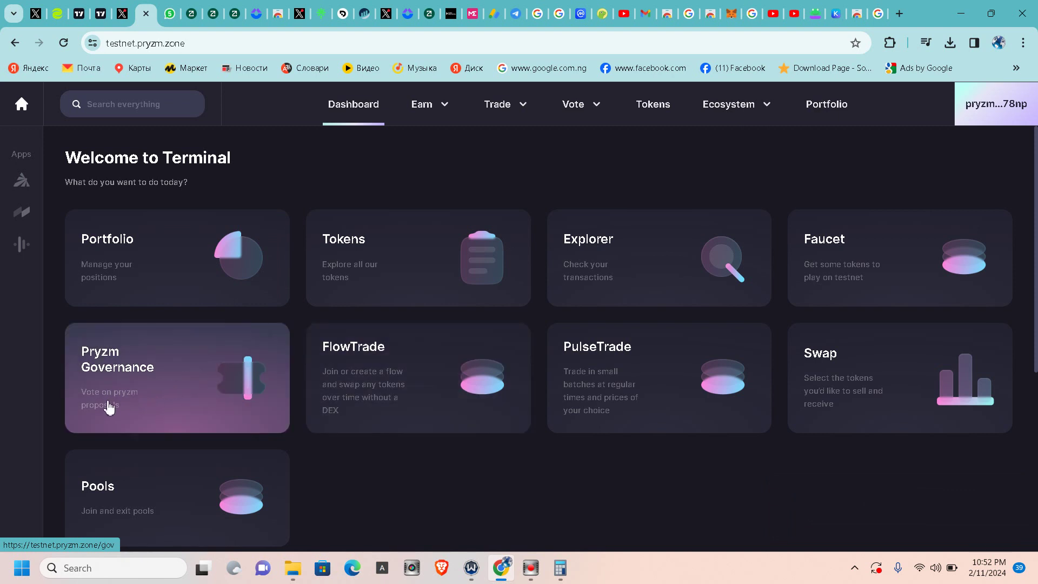
{"action": "scroll", "coordinate": [208, 398], "scroll_direction": "down", "scroll_amount": 2}
{"action": "left_click", "coordinate": [206, 257]}
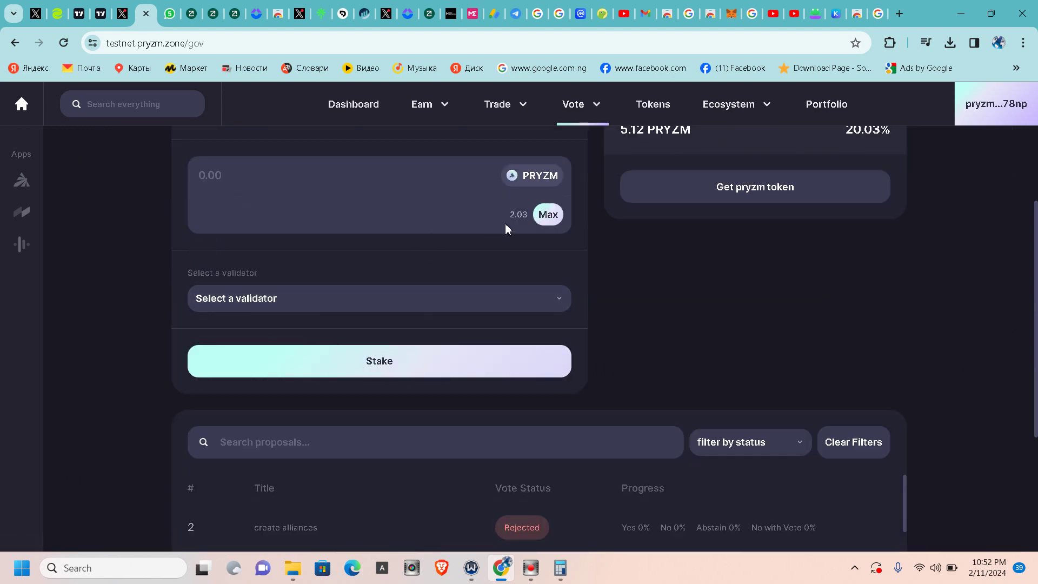
- Enter 1 PRYZM as the amount to stake on the Governance page and dismiss the message notifications
{"action": "scroll", "coordinate": [484, 215], "scroll_direction": "up", "scroll_amount": 1}
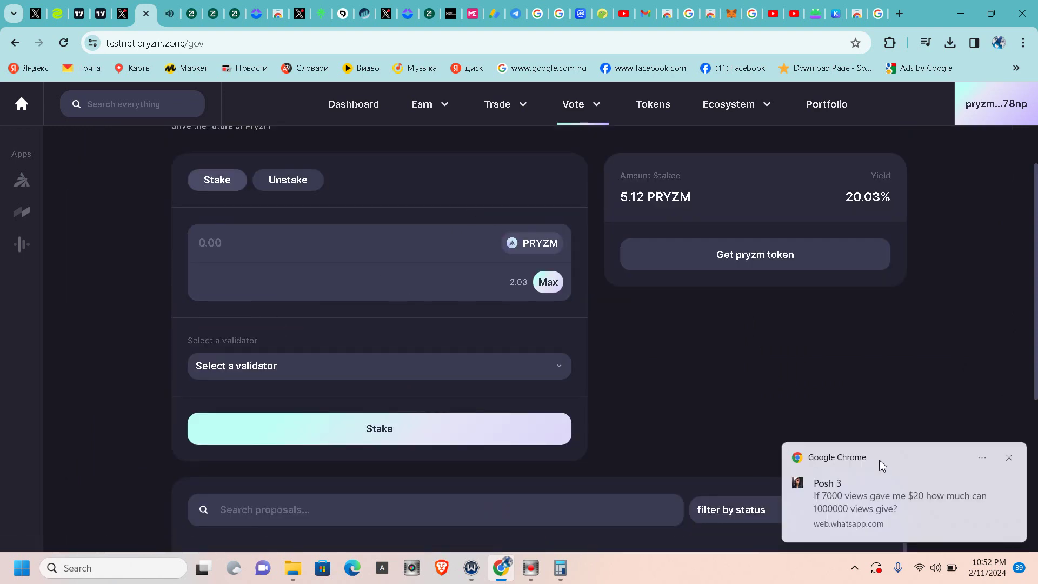
{"action": "left_click", "coordinate": [1008, 459]}
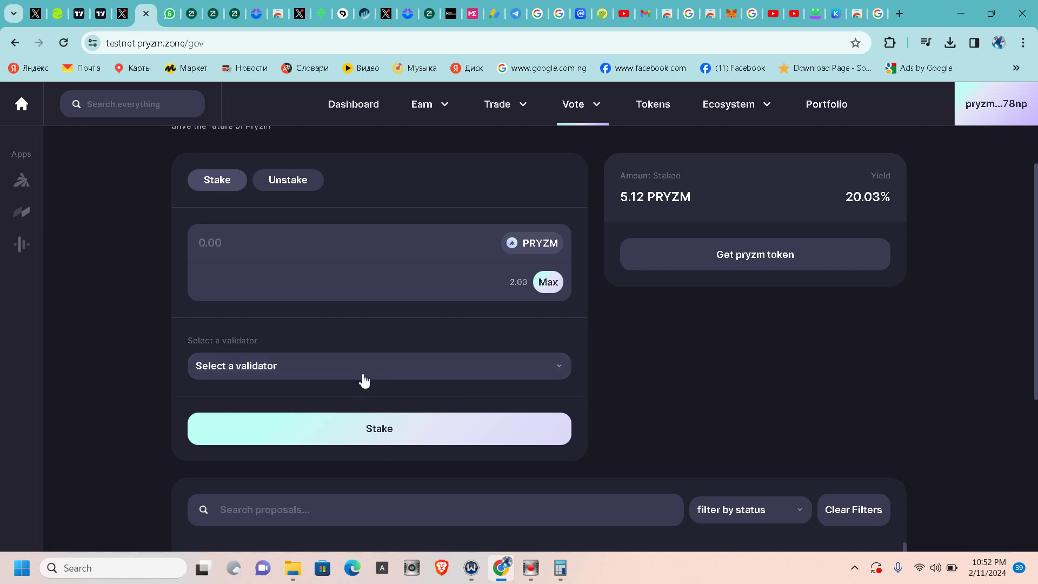
{"action": "left_click", "coordinate": [246, 244]}
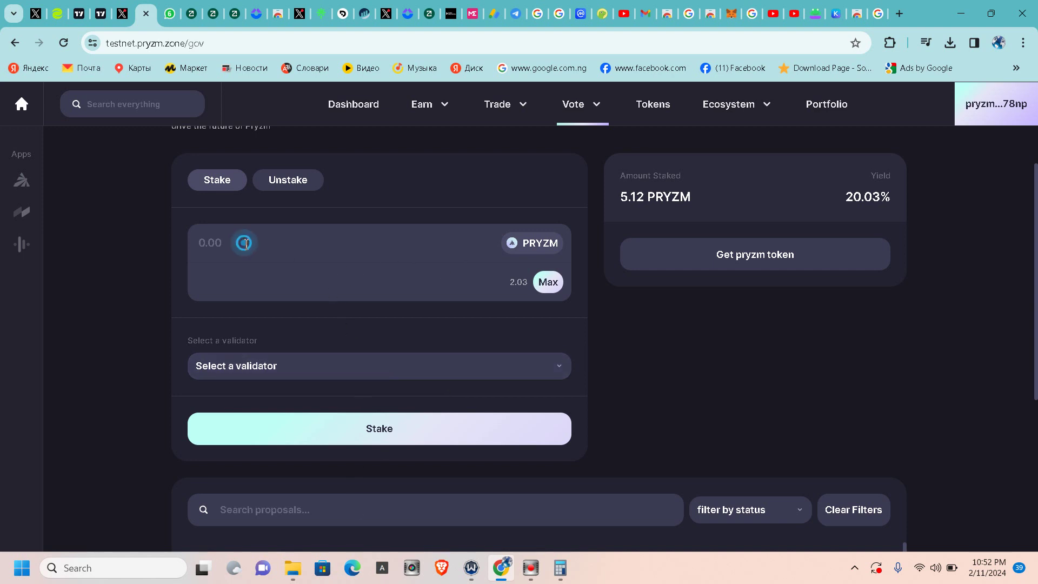
{"action": "type", "text": "1"}
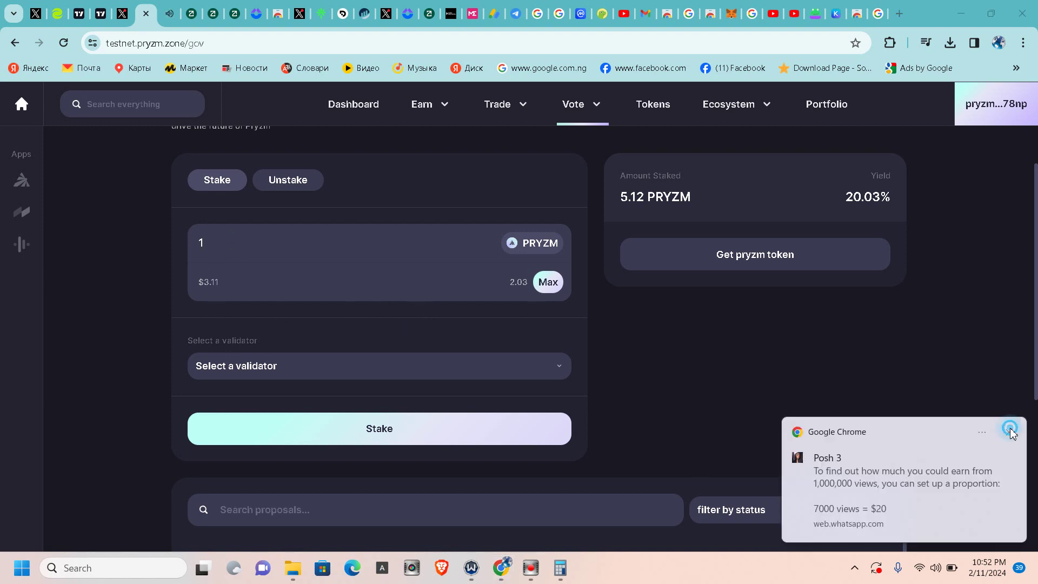
{"action": "left_click", "coordinate": [1009, 429]}
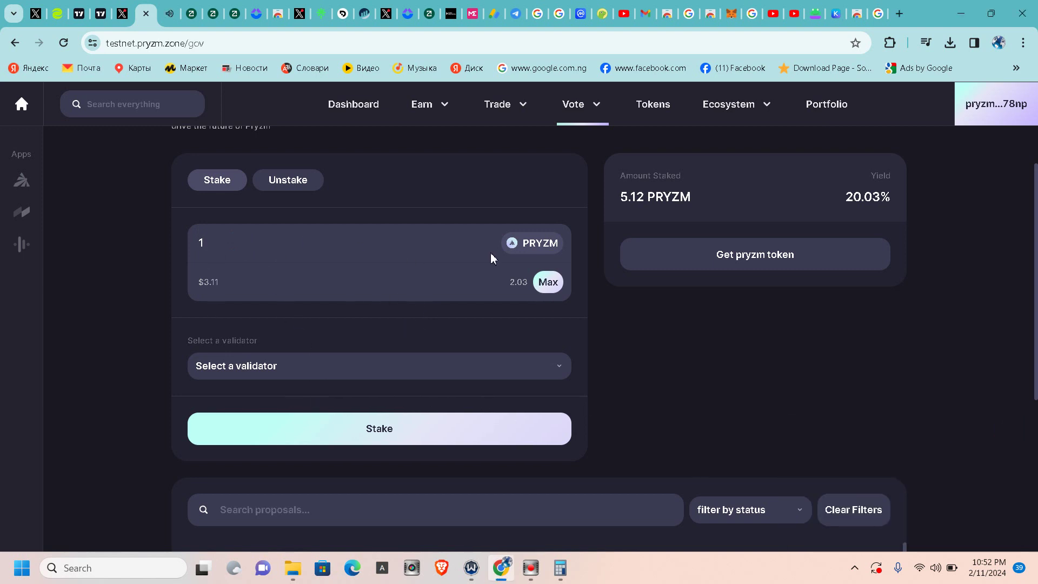
- Choose "WHEN MOON WHEN LAMBO REStake IBC relayer" as the validator for the PRYZM stake
{"action": "left_click", "coordinate": [427, 373]}
{"action": "scroll", "coordinate": [284, 419], "scroll_direction": "down", "scroll_amount": 1}
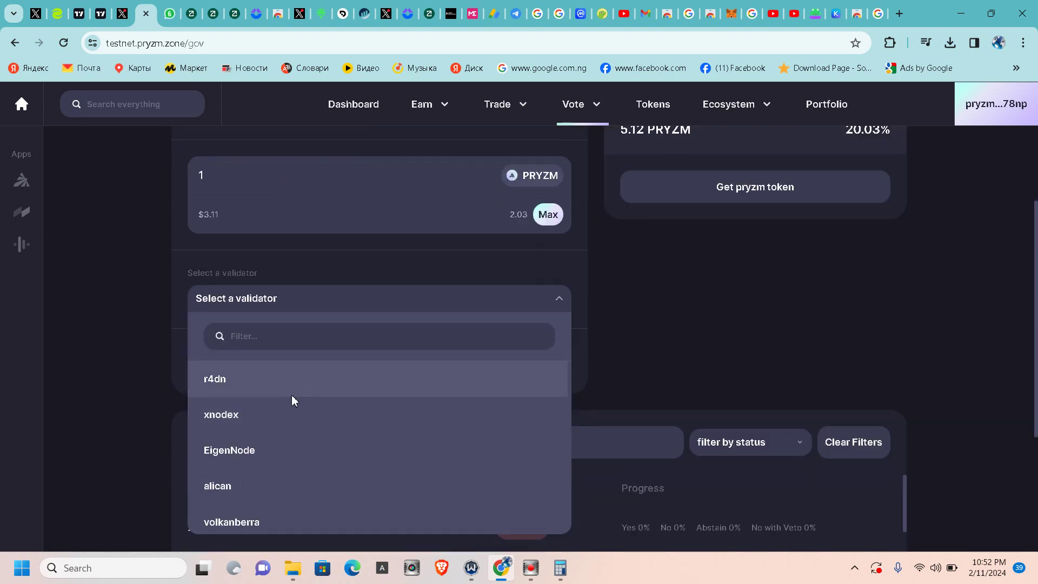
{"action": "scroll", "coordinate": [294, 431], "scroll_direction": "down", "scroll_amount": 2}
{"action": "scroll", "coordinate": [296, 435], "scroll_direction": "down", "scroll_amount": 2}
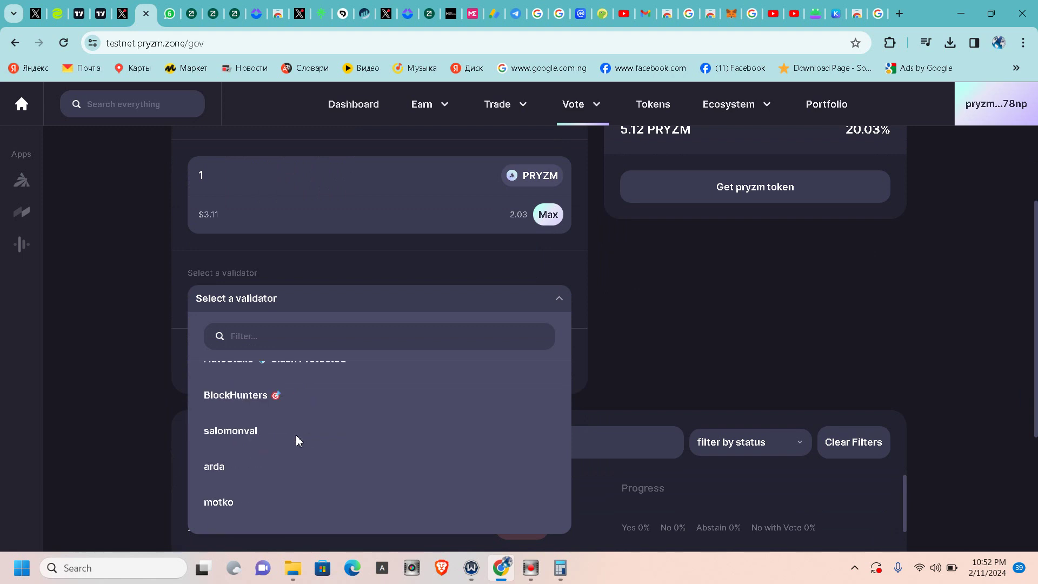
{"action": "scroll", "coordinate": [295, 436], "scroll_direction": "down", "scroll_amount": 3}
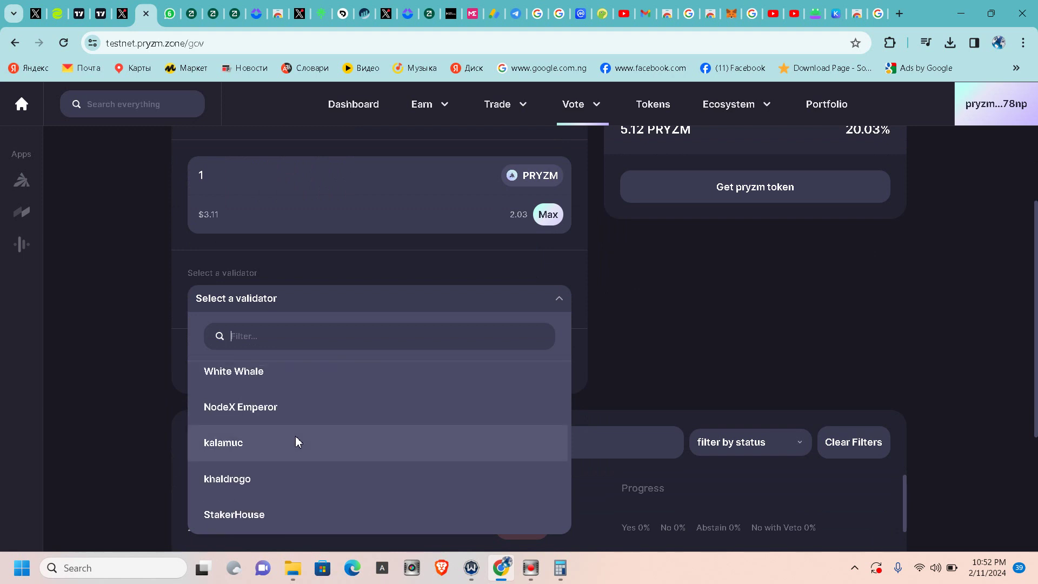
{"action": "scroll", "coordinate": [295, 436], "scroll_direction": "down", "scroll_amount": 3}
{"action": "scroll", "coordinate": [301, 438], "scroll_direction": "down", "scroll_amount": 10}
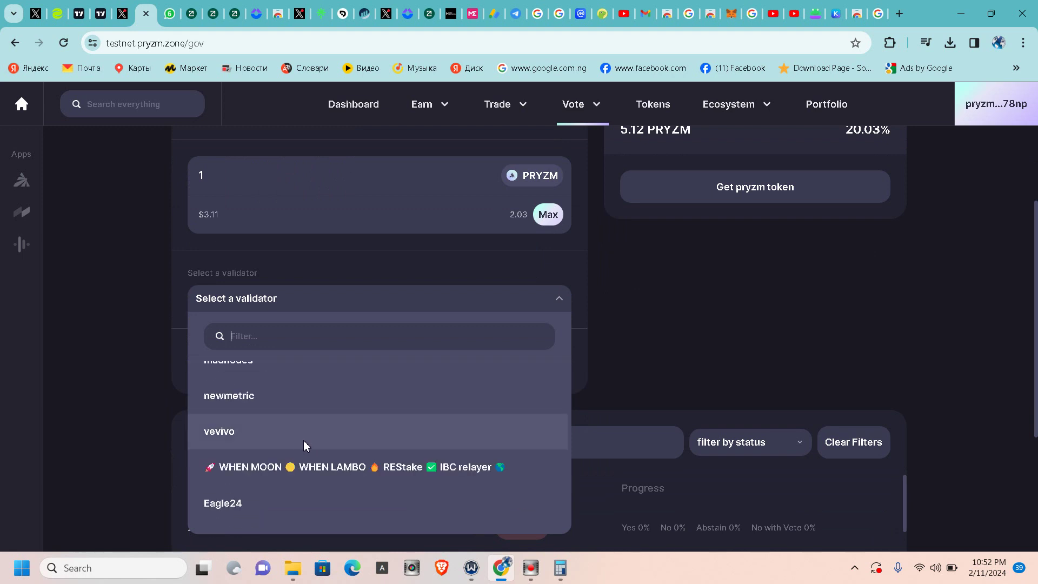
{"action": "scroll", "coordinate": [305, 445], "scroll_direction": "up", "scroll_amount": 10}
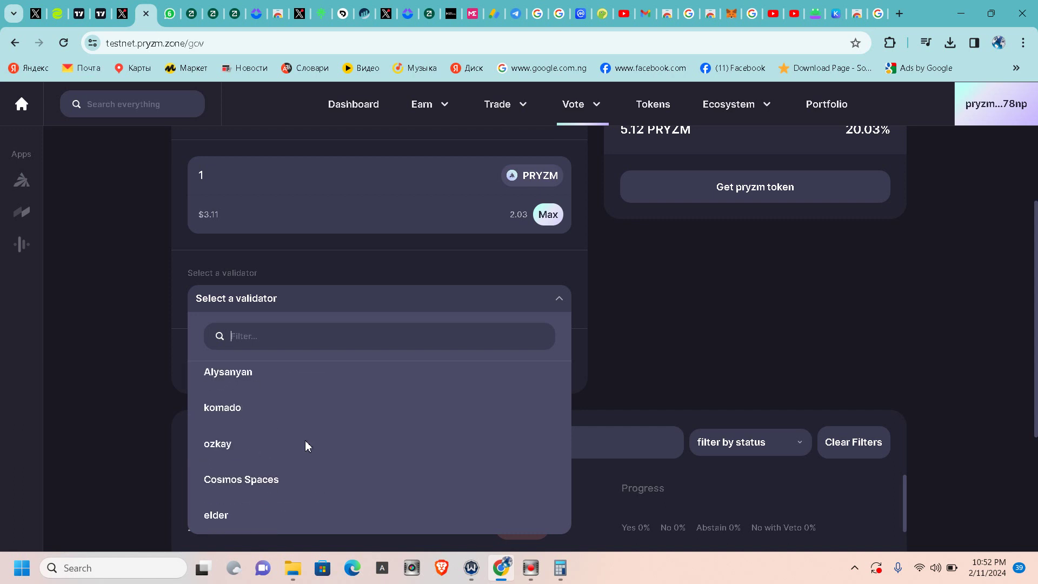
{"action": "scroll", "coordinate": [327, 445], "scroll_direction": "down", "scroll_amount": 2}
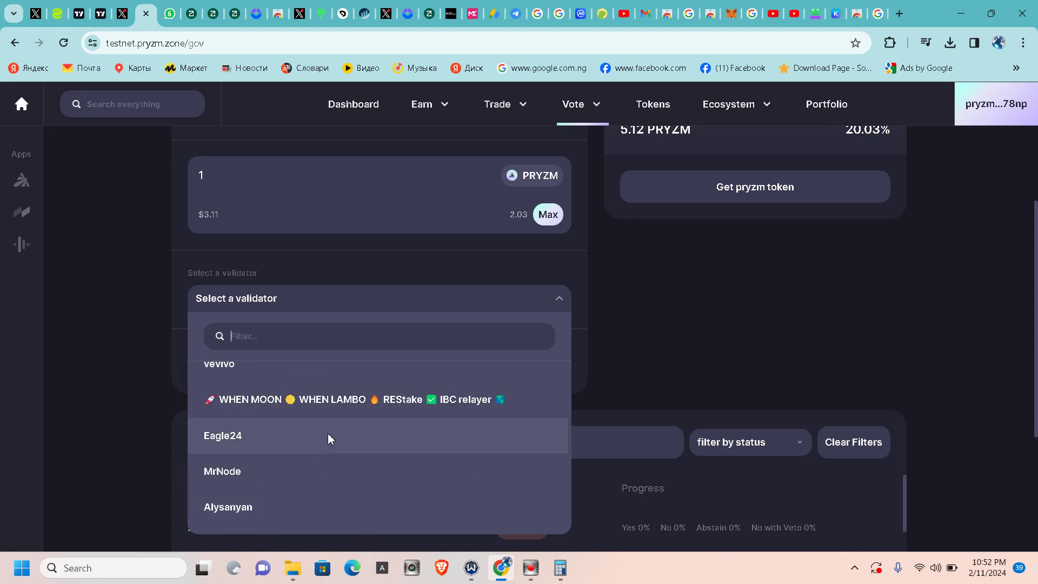
{"action": "left_click", "coordinate": [348, 403]}
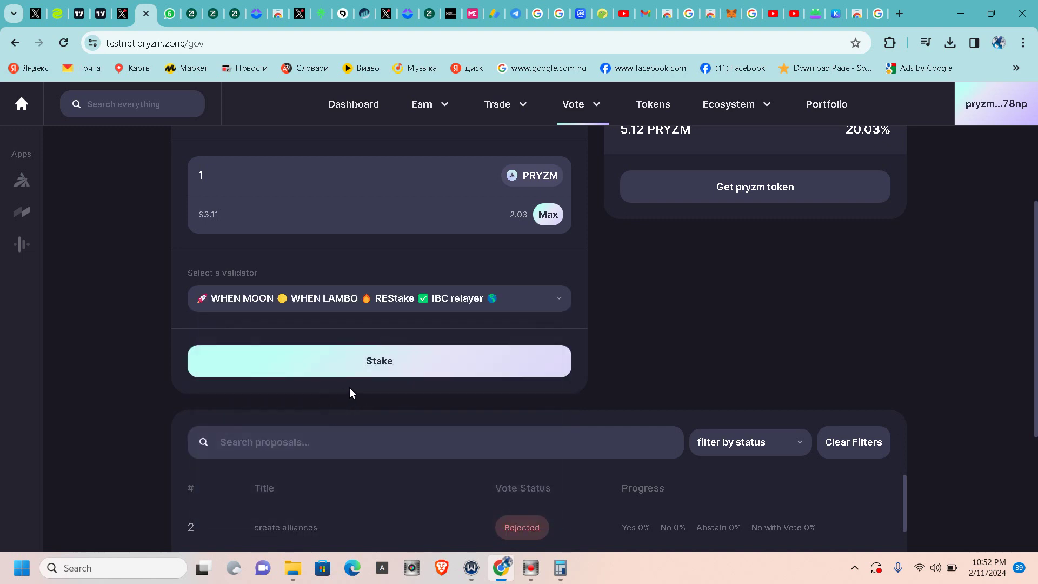
- Stake the 1 PRYZM and approve the delegation in Leap Cosmos Wallet with low gas fees
{"action": "scroll", "coordinate": [397, 374], "scroll_direction": "down", "scroll_amount": 3}
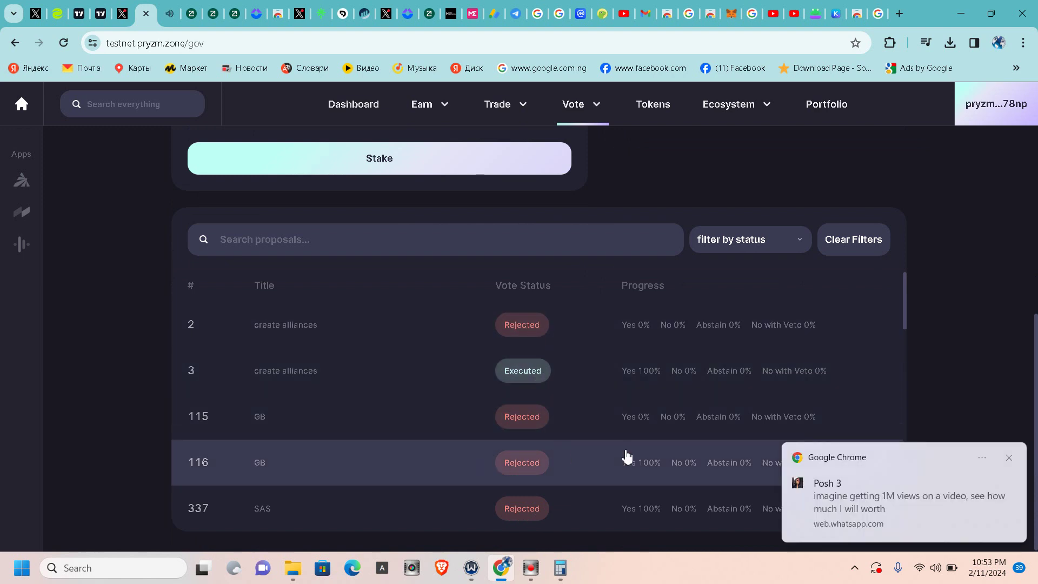
{"action": "left_click", "coordinate": [1008, 458]}
{"action": "left_click", "coordinate": [389, 162]}
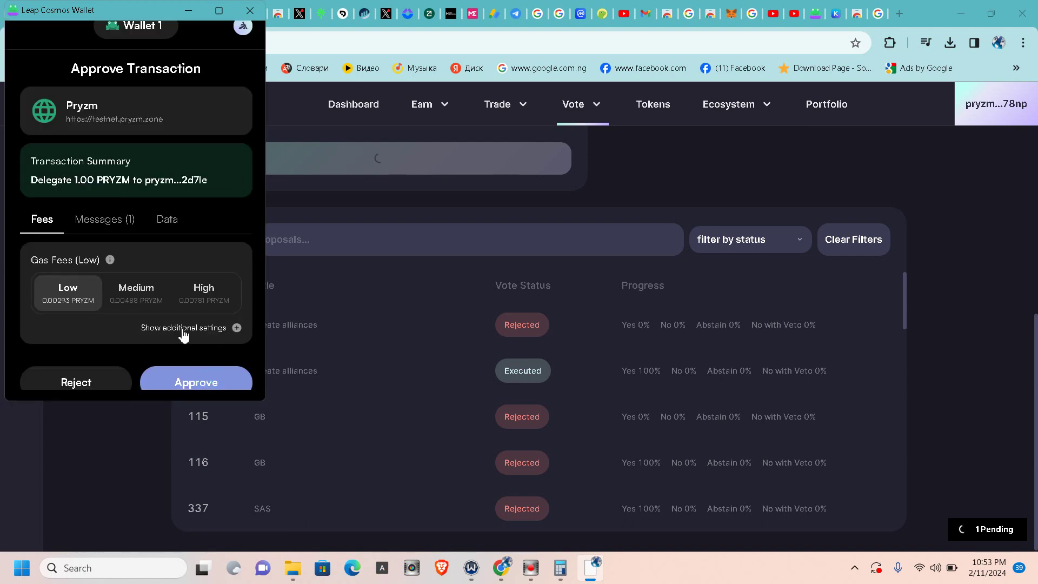
{"action": "left_click", "coordinate": [196, 378]}
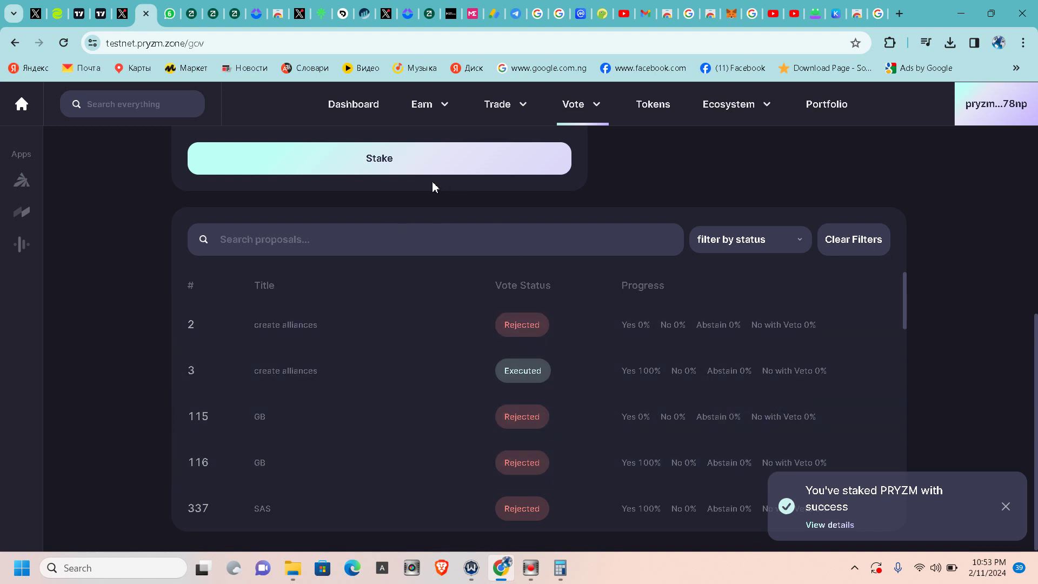
- Switch to ZetaHub and connect the OKX Wallet, unlocking it with the wallet password
{"action": "left_click", "coordinate": [190, 14]}
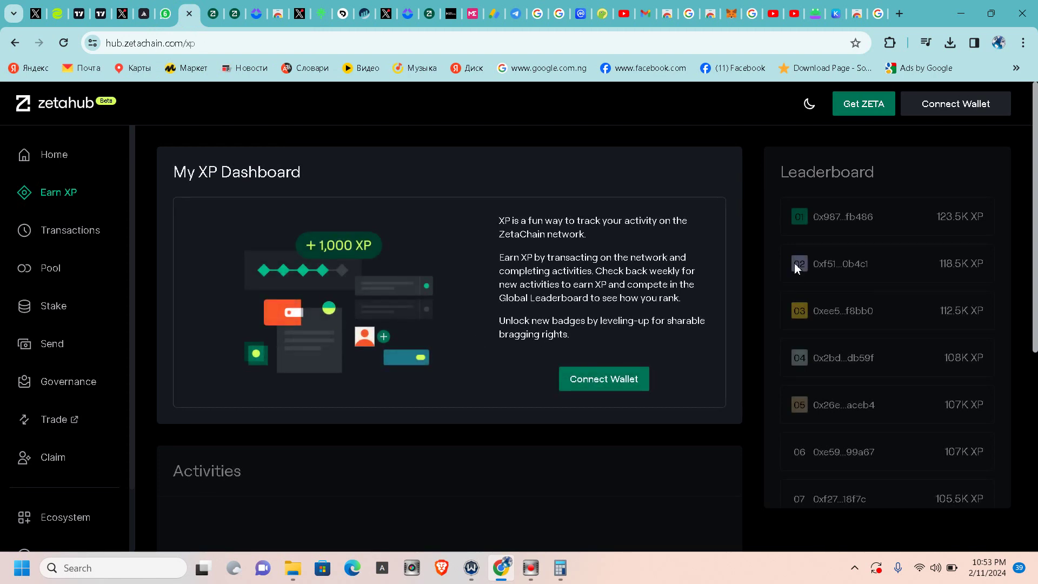
{"action": "left_click", "coordinate": [971, 106]}
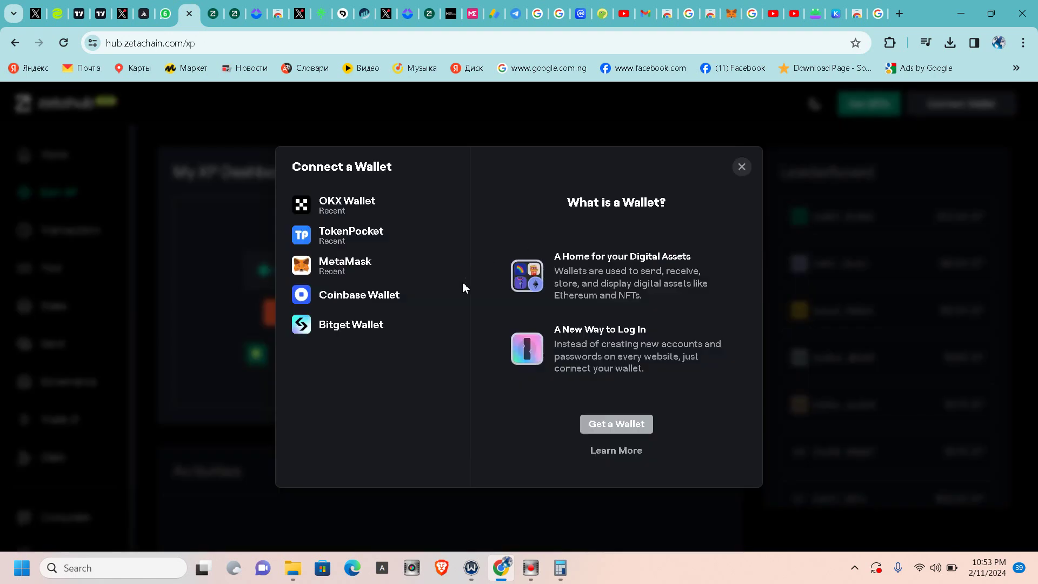
{"action": "left_click", "coordinate": [334, 207]}
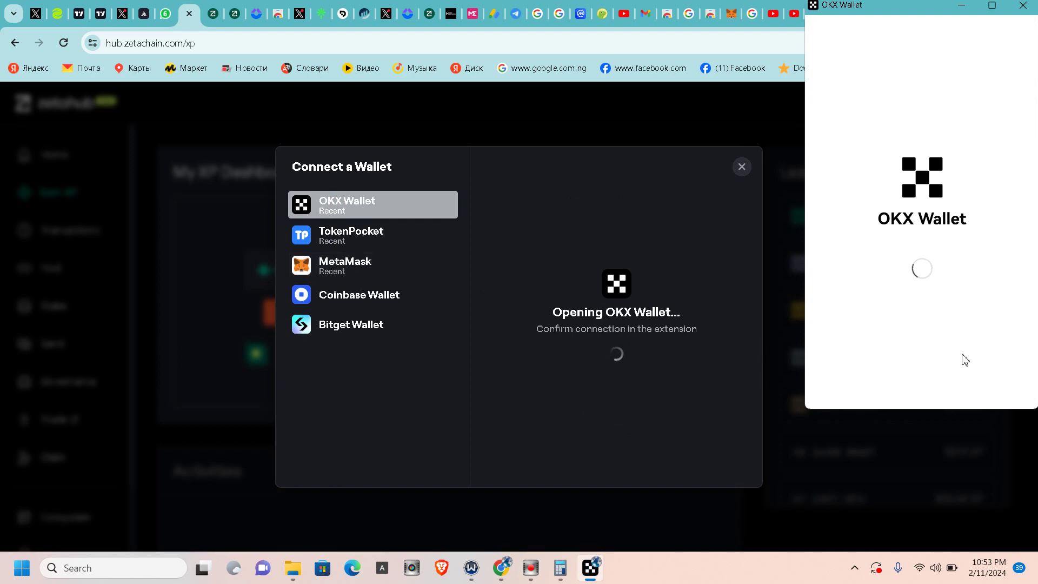
{"action": "left_click", "coordinate": [891, 305]}
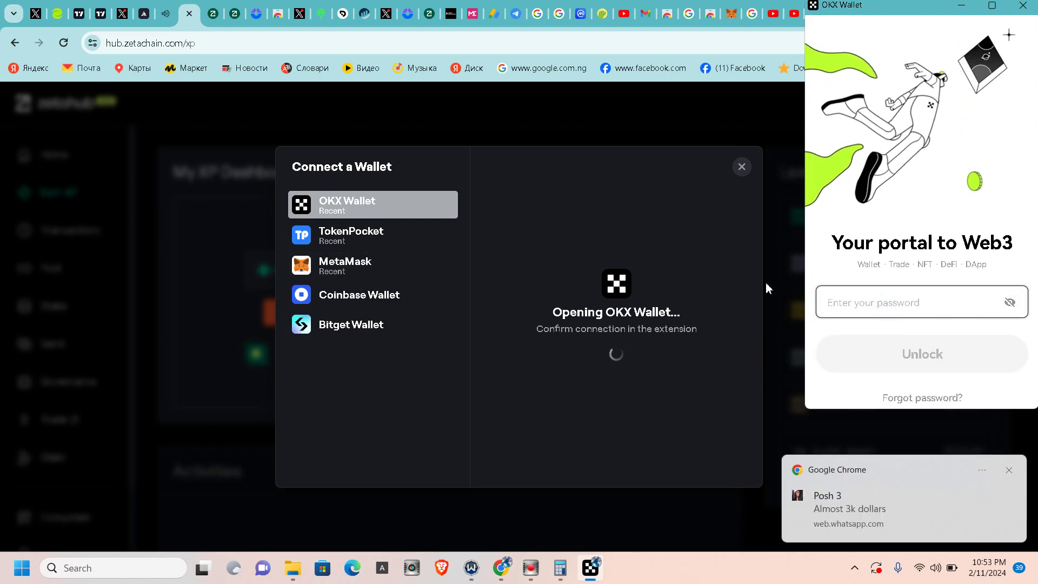
{"action": "left_click", "coordinate": [1009, 471]}
{"action": "type", "text": "••"}
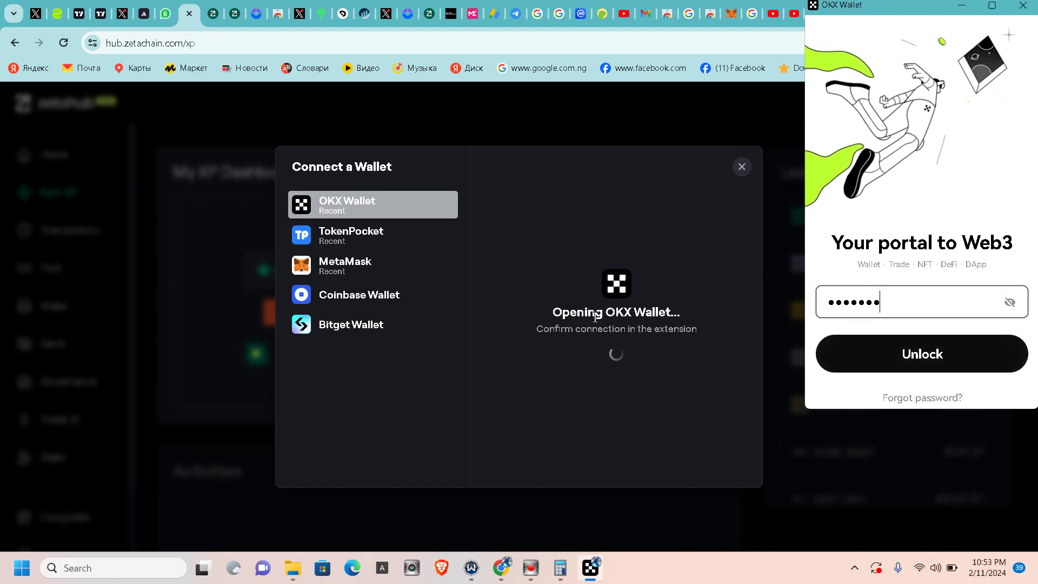
{"action": "type", "text": "•••"}
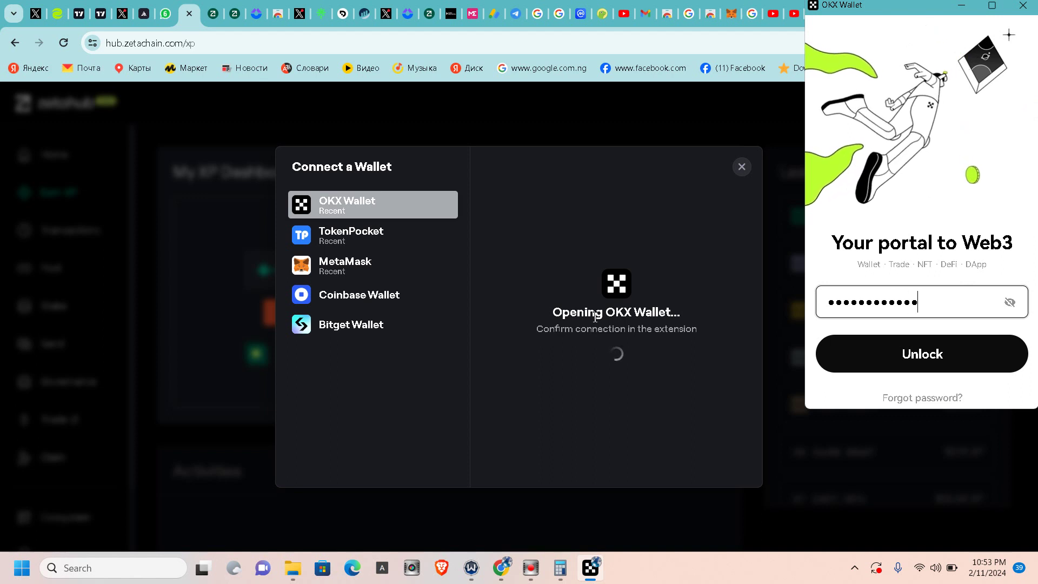
{"action": "type", "text": "••••"}
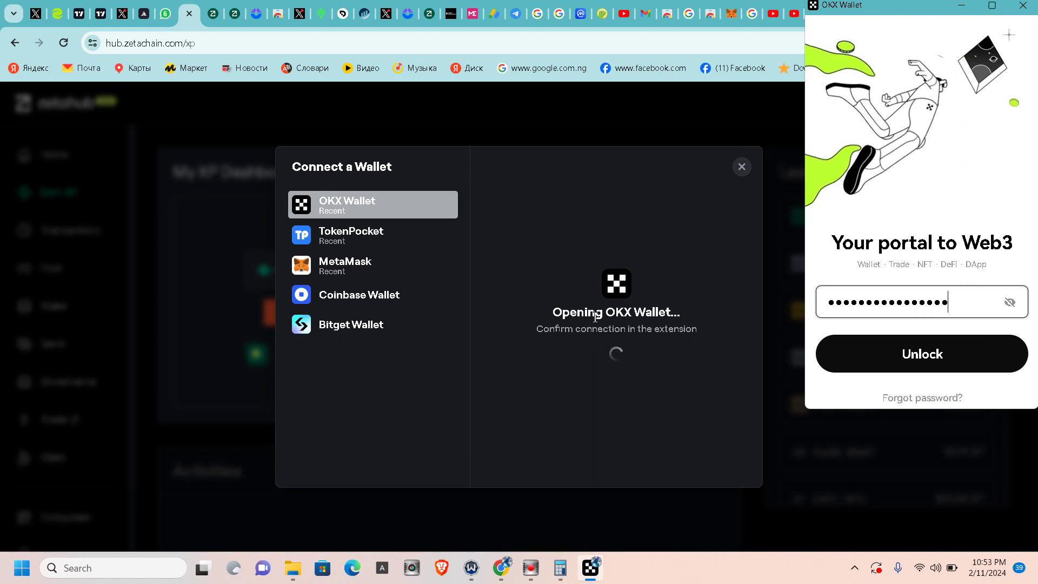
{"action": "key", "text": "Return"}
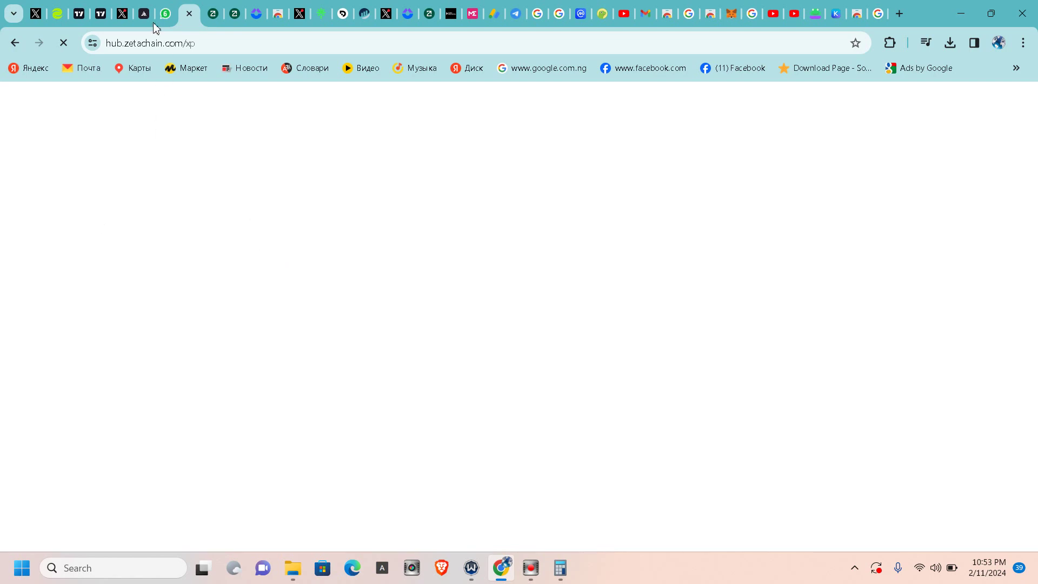
- Close the Pryzm testnet page and reopen it from the website link on Pryzm's X profile
{"action": "left_click", "coordinate": [145, 13]}
{"action": "left_click", "coordinate": [147, 15]}
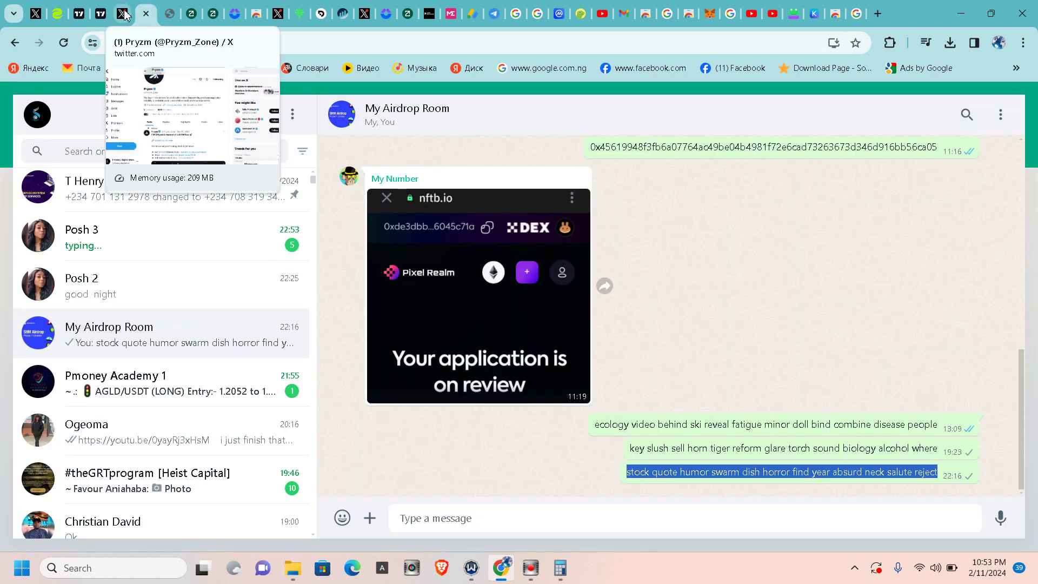
{"action": "left_click", "coordinate": [122, 14]}
{"action": "left_click", "coordinate": [395, 426]}
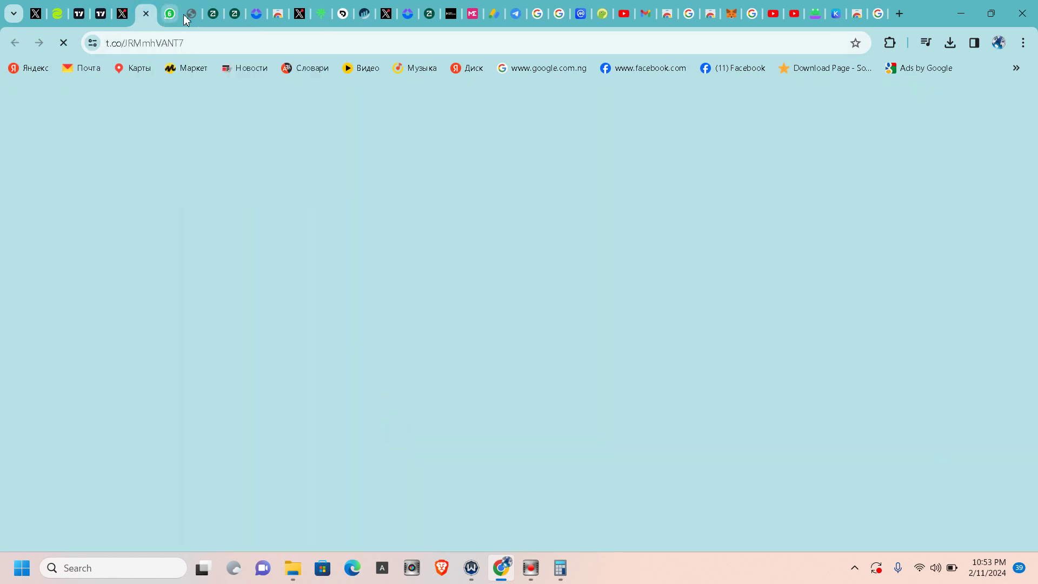
- Return to ZetaHub and review the XP dashboard and the list of XP-earning activities
{"action": "left_click", "coordinate": [193, 15]}
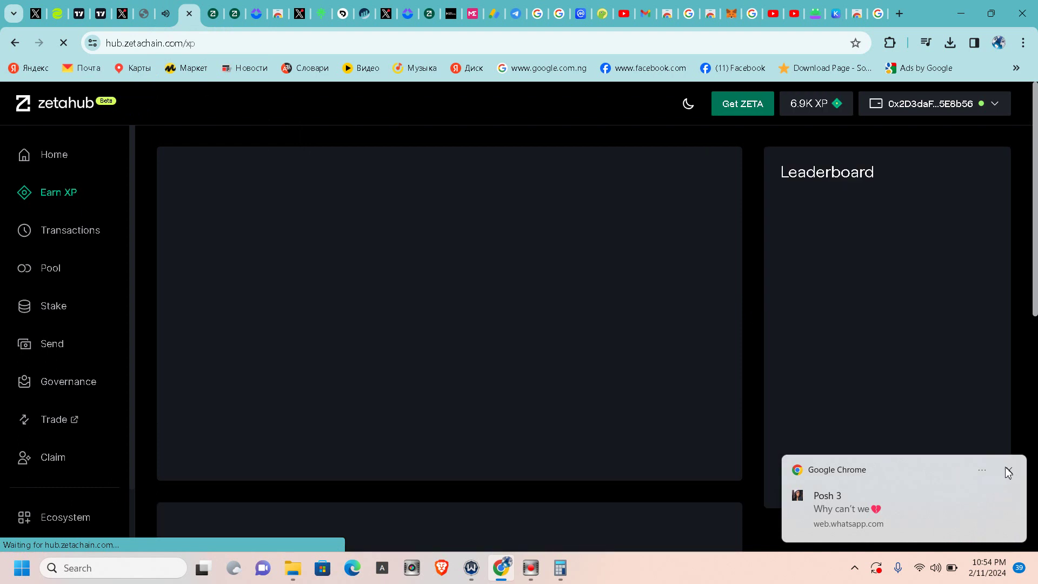
{"action": "left_click", "coordinate": [1009, 470]}
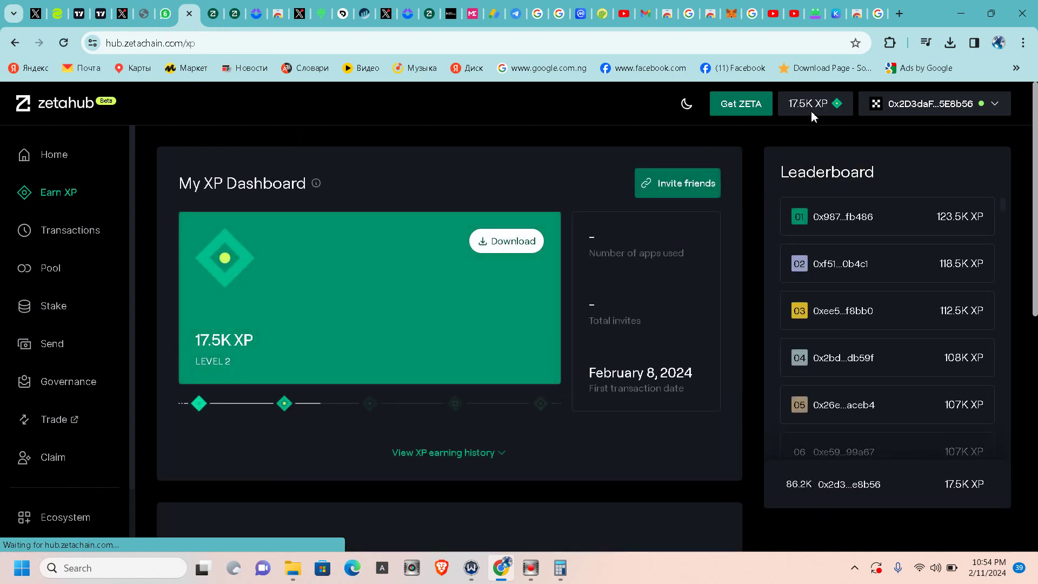
{"action": "scroll", "coordinate": [505, 336], "scroll_direction": "down", "scroll_amount": 3}
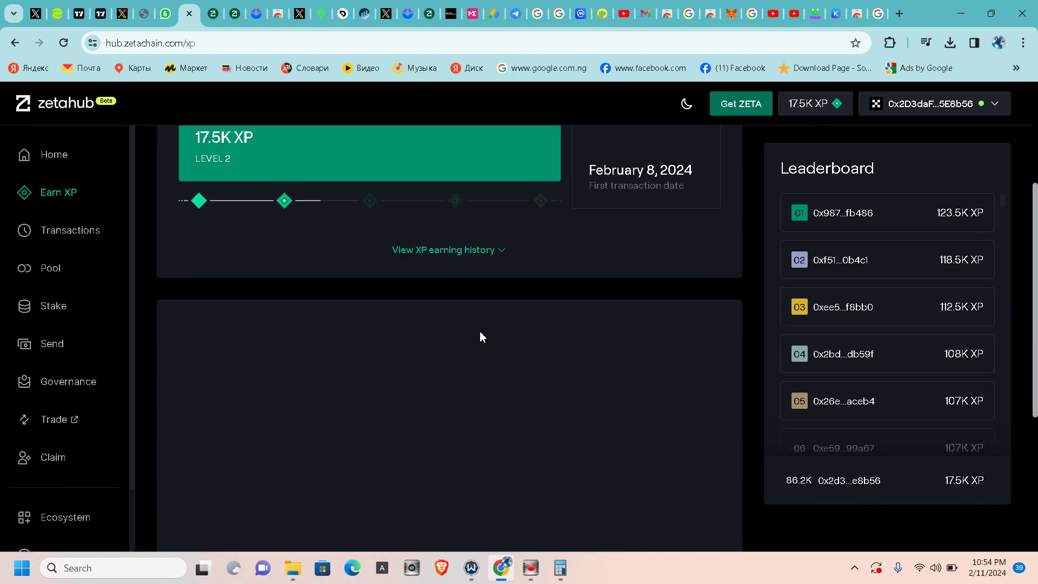
{"action": "scroll", "coordinate": [488, 330], "scroll_direction": "down", "scroll_amount": 1}
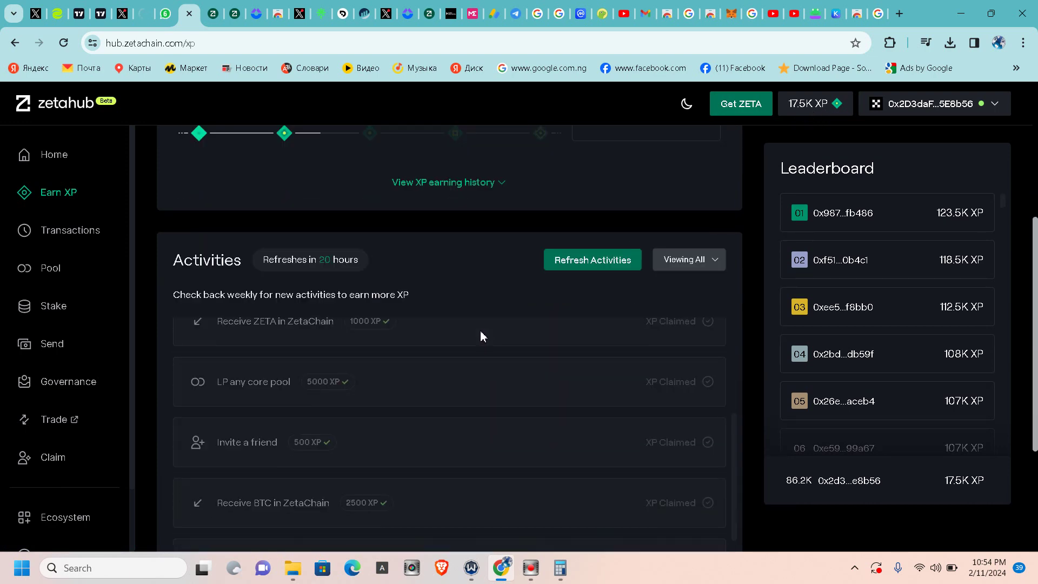
{"action": "scroll", "coordinate": [480, 330], "scroll_direction": "down", "scroll_amount": 3}
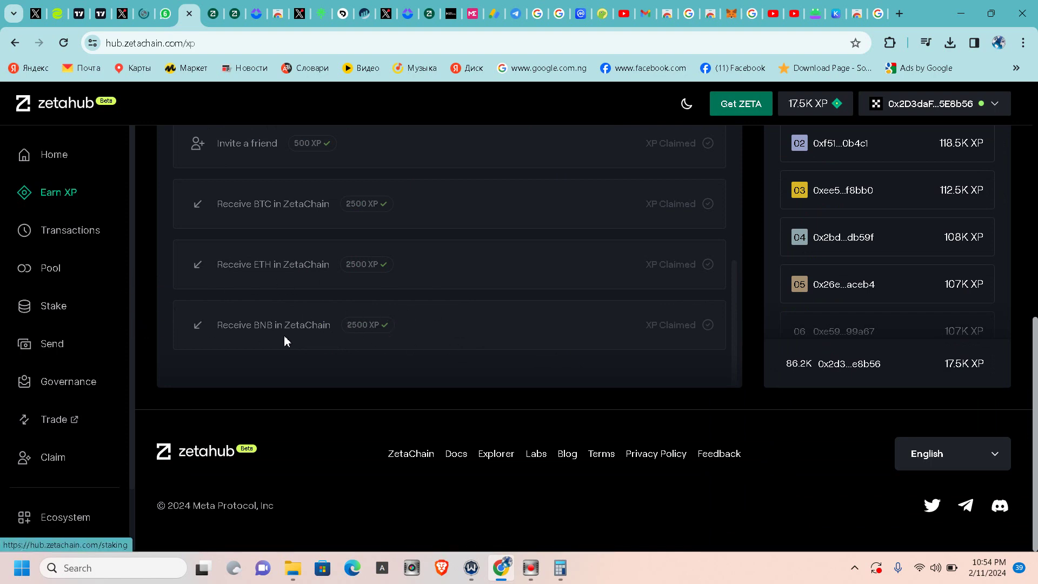
{"action": "scroll", "coordinate": [475, 286], "scroll_direction": "up", "scroll_amount": 5}
{"action": "scroll", "coordinate": [477, 292], "scroll_direction": "up", "scroll_amount": 10}
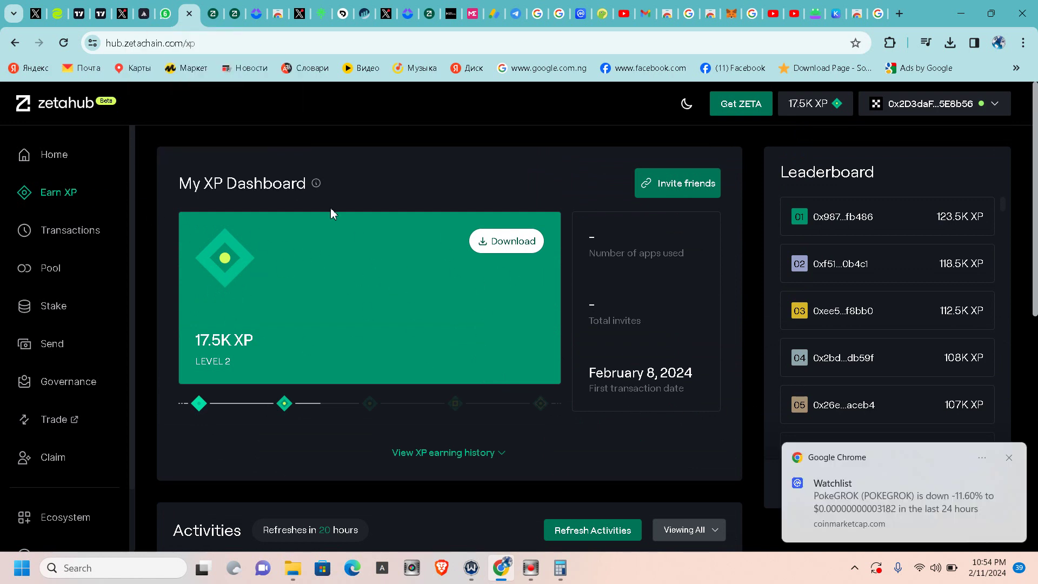
- Return to the Pryzm testnet, check the staked amount in Pryzm Governance, and open the Tokens page from the dashboard
{"action": "left_click", "coordinate": [143, 13]}
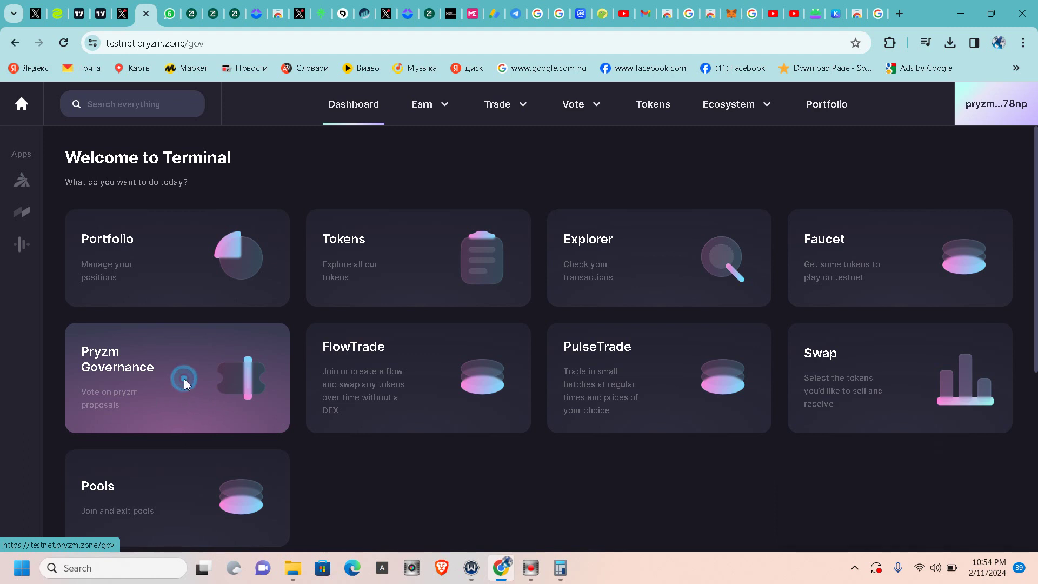
{"action": "left_click", "coordinate": [186, 385]}
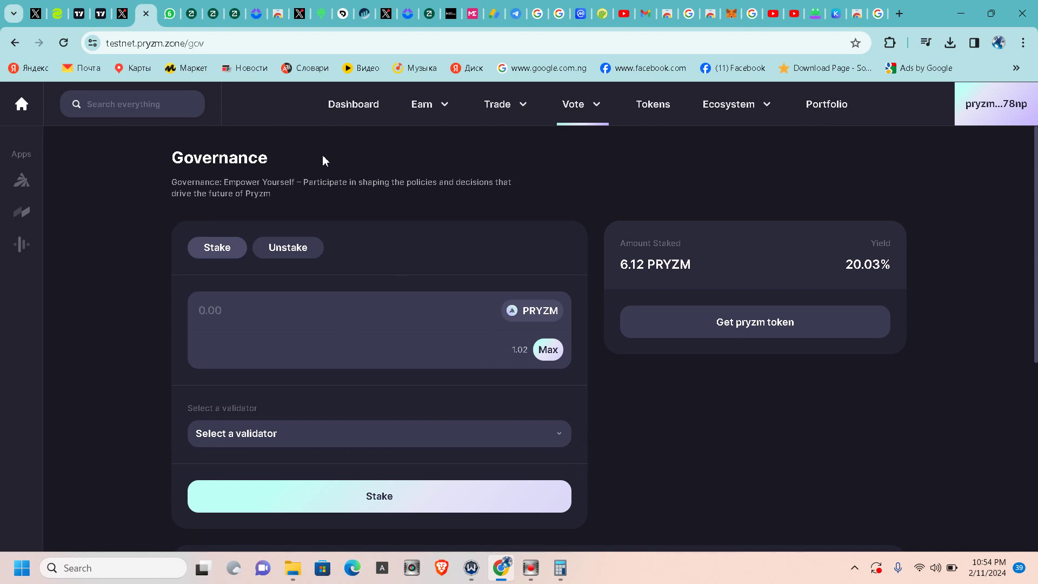
{"action": "left_click", "coordinate": [354, 107]}
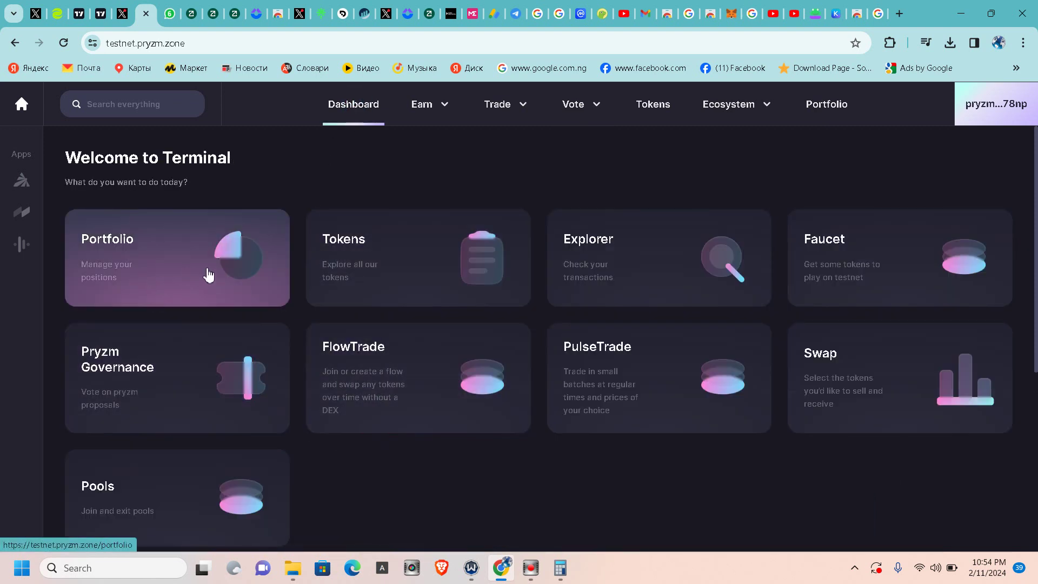
{"action": "left_click", "coordinate": [426, 254]}
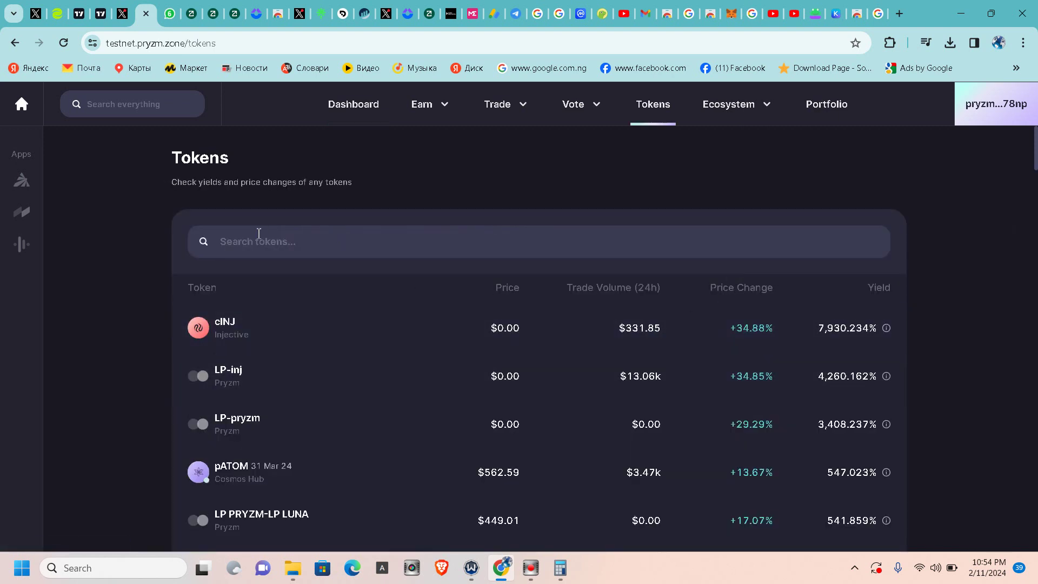
- Return to the dashboard, review the Pools page, and open the PRYZM app's overview page
{"action": "left_click", "coordinate": [349, 106]}
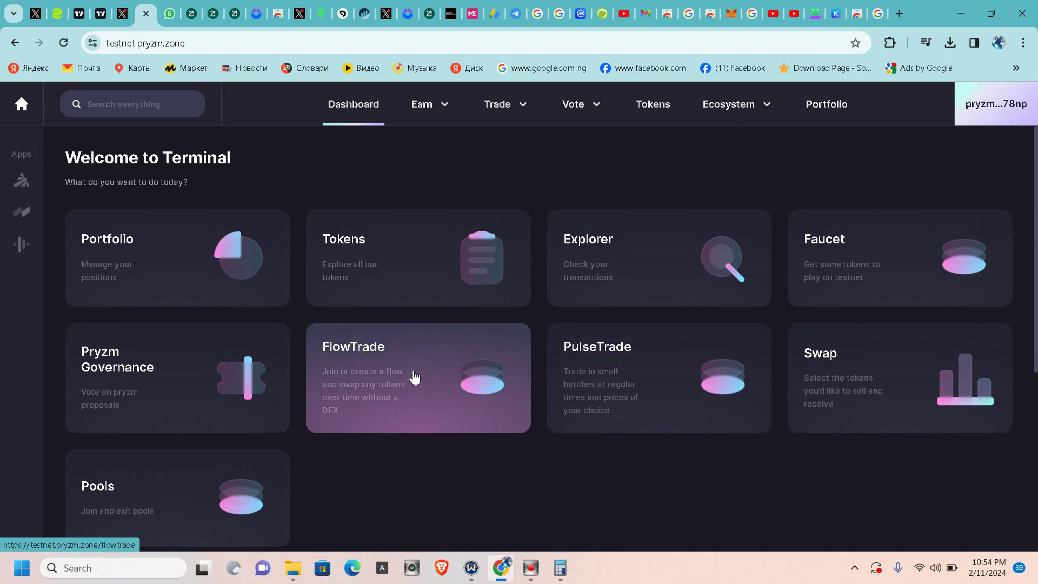
{"action": "scroll", "coordinate": [178, 374], "scroll_direction": "down", "scroll_amount": 1}
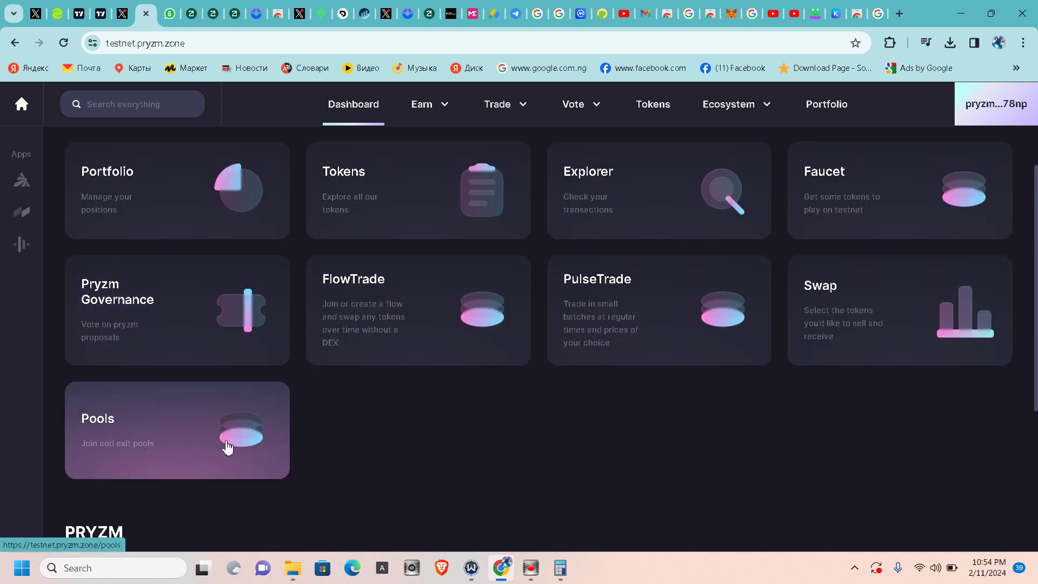
{"action": "left_click", "coordinate": [202, 430]}
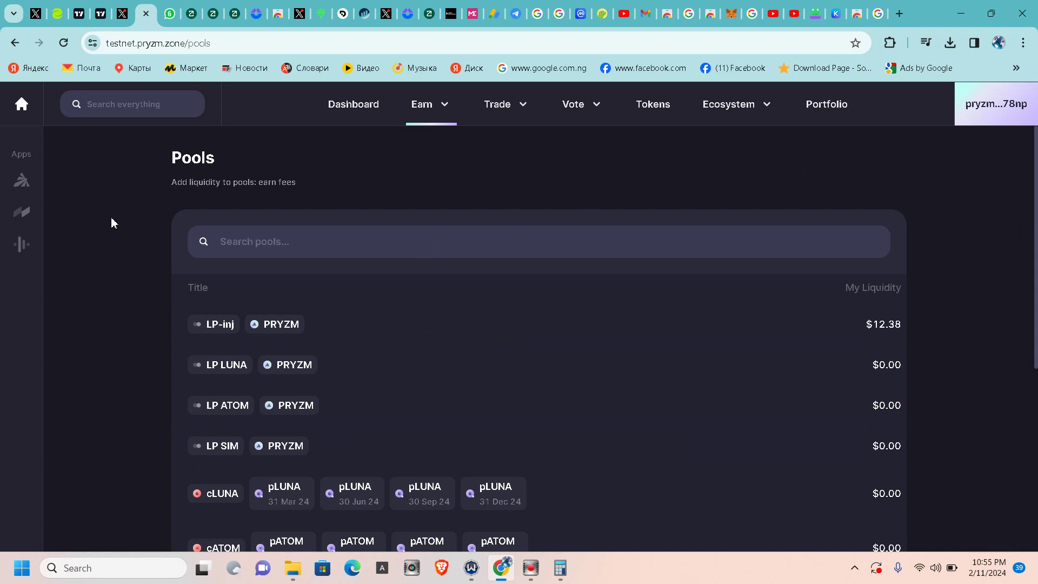
{"action": "left_click", "coordinate": [29, 191]}
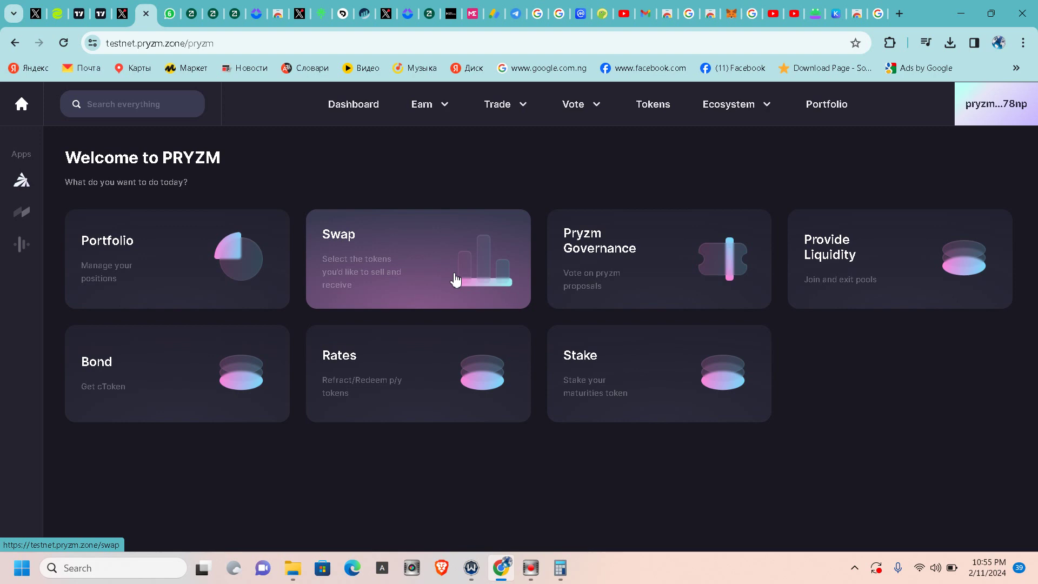
- Browse the recent posts on Pryzm's X profile and return to the Pryzm testnet page
{"action": "left_click", "coordinate": [122, 14]}
{"action": "scroll", "coordinate": [632, 359], "scroll_direction": "down", "scroll_amount": 20}
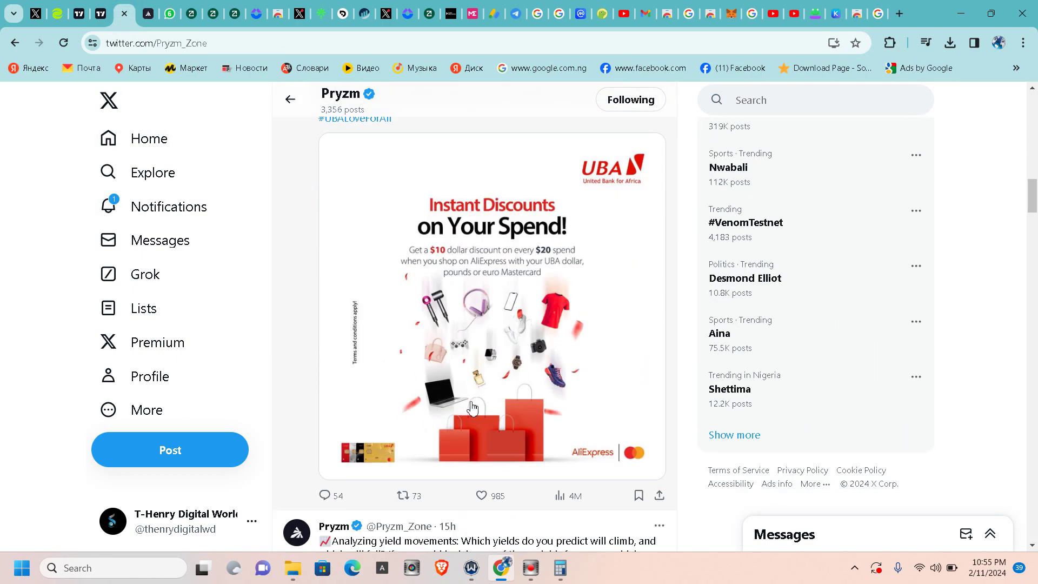
{"action": "scroll", "coordinate": [414, 410], "scroll_direction": "down", "scroll_amount": 2}
{"action": "scroll", "coordinate": [459, 173], "scroll_direction": "up", "scroll_amount": 2}
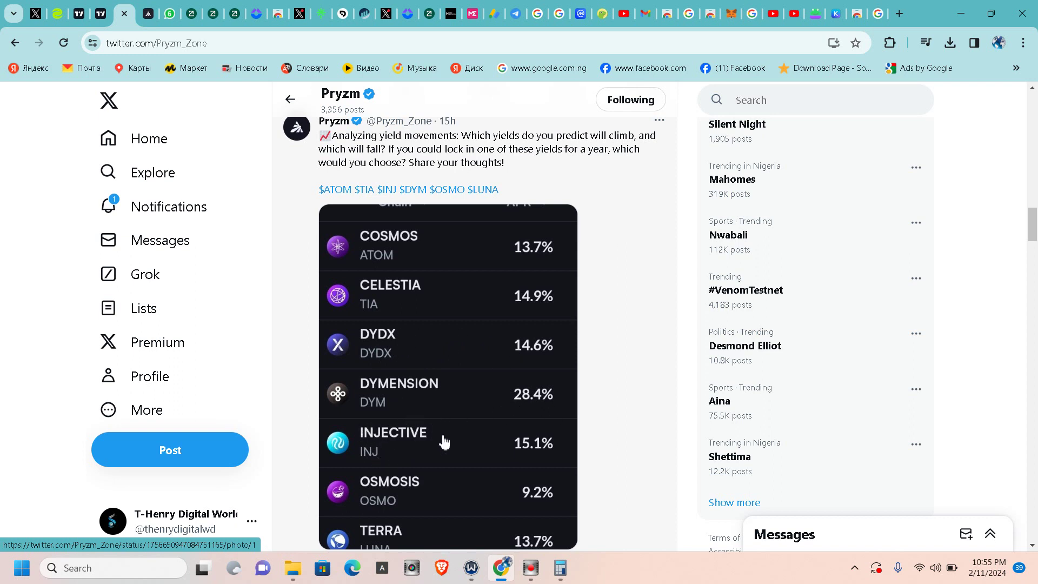
{"action": "scroll", "coordinate": [443, 440], "scroll_direction": "down", "scroll_amount": 1}
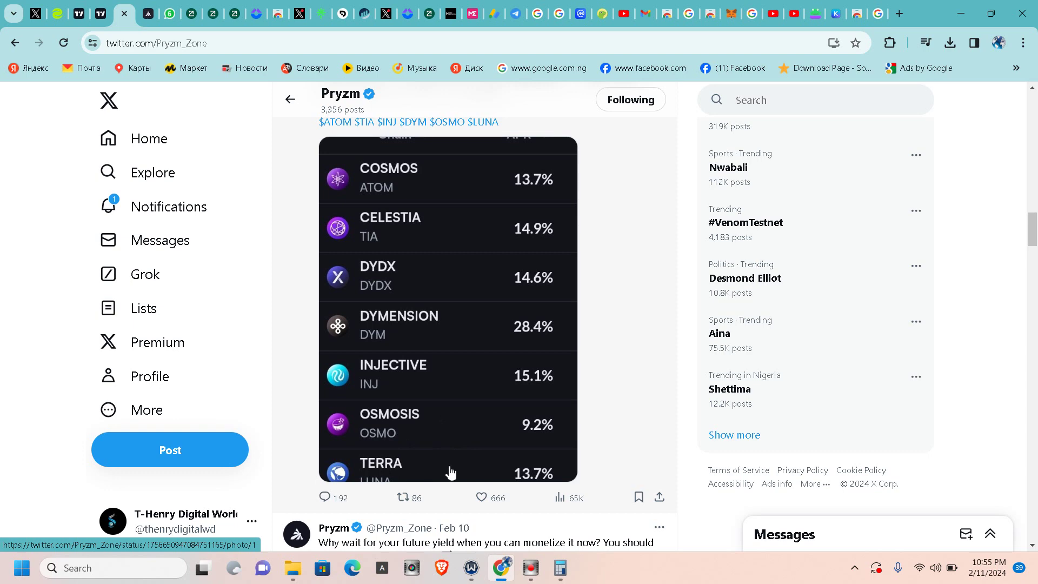
{"action": "scroll", "coordinate": [453, 342], "scroll_direction": "up", "scroll_amount": 5}
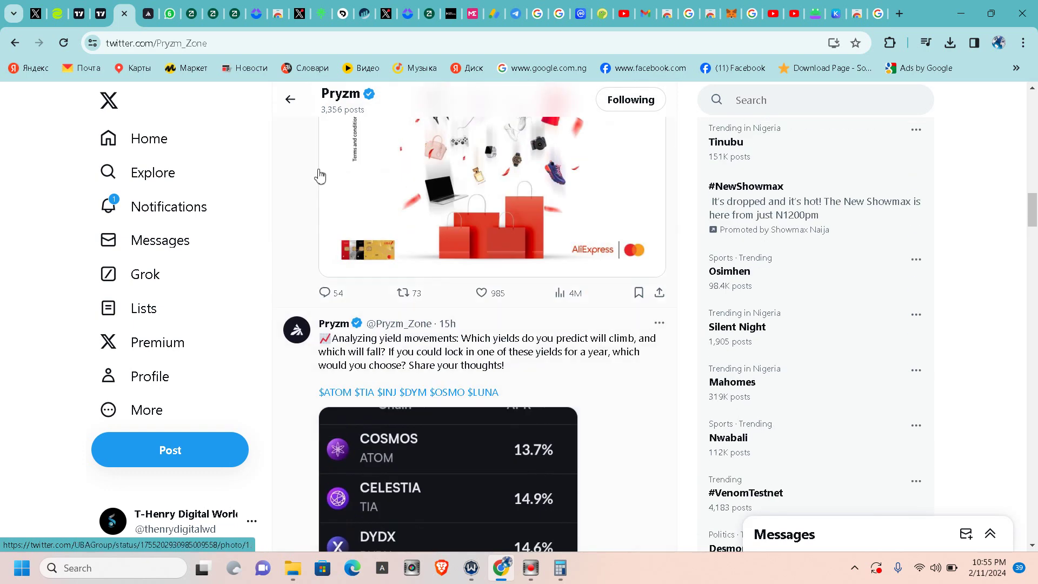
{"action": "left_click", "coordinate": [100, 15]}
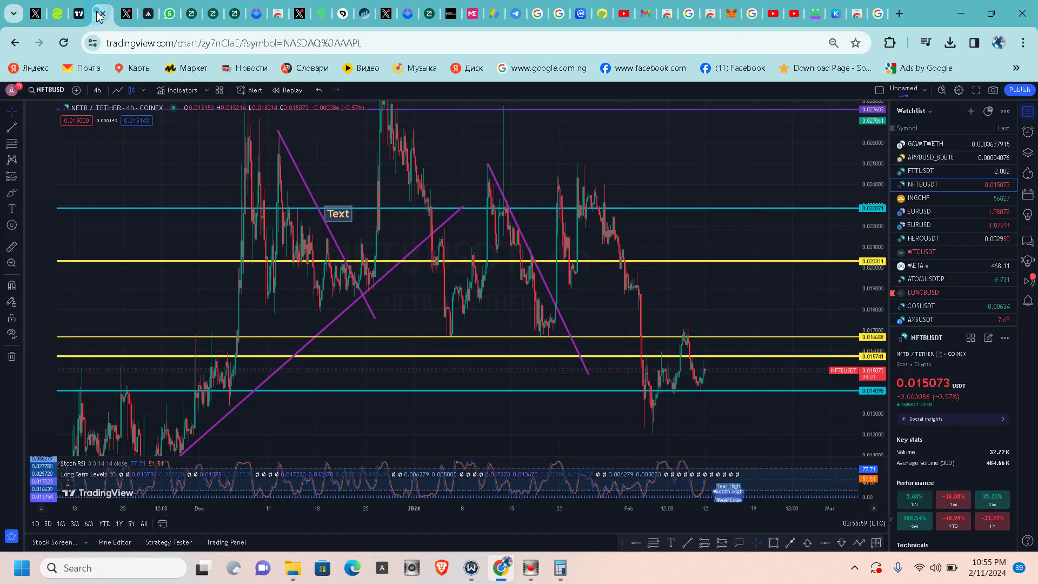
{"action": "left_click", "coordinate": [145, 15]}
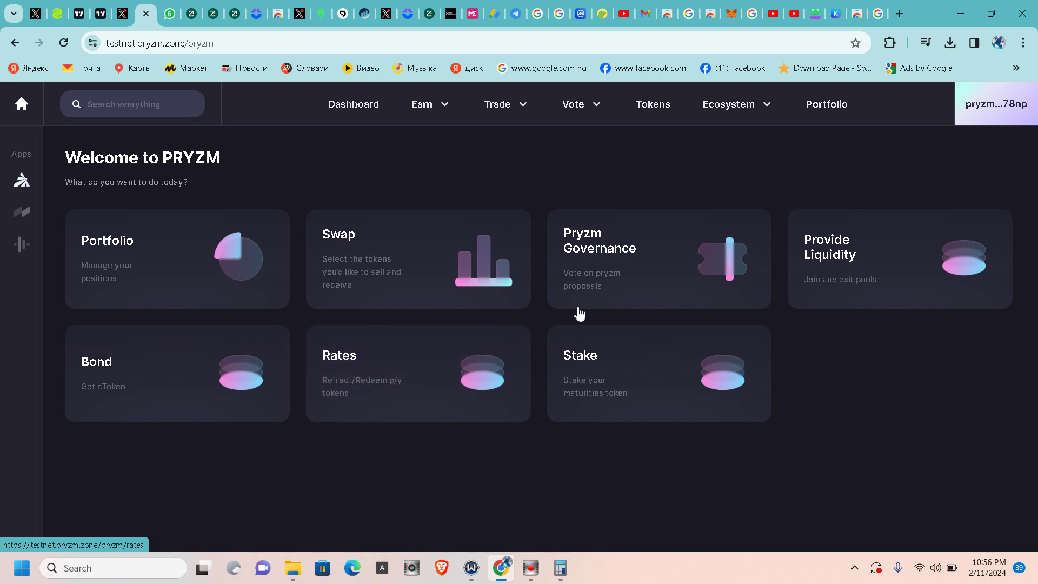
- Review the token balances in the connected wallet and disconnect it from the Pryzm testnet
{"action": "left_click", "coordinate": [1003, 105]}
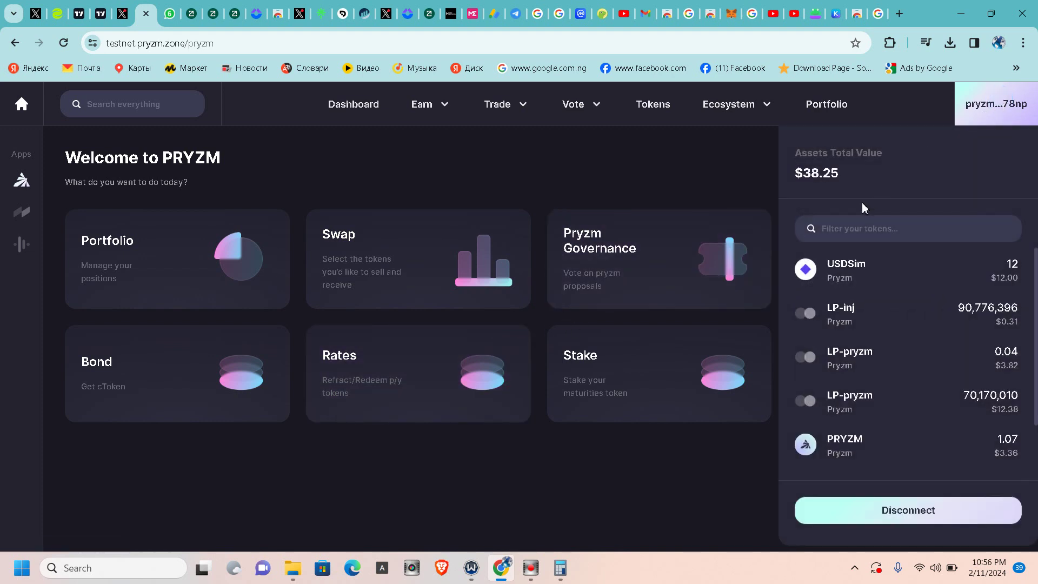
{"action": "scroll", "coordinate": [930, 361], "scroll_direction": "down", "scroll_amount": 1}
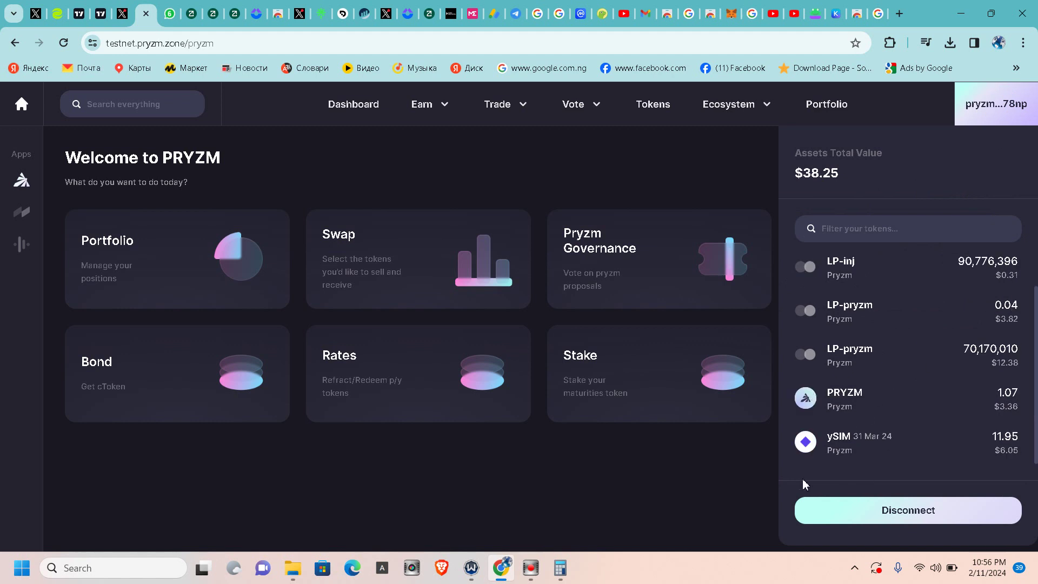
{"action": "left_click", "coordinate": [880, 509]}
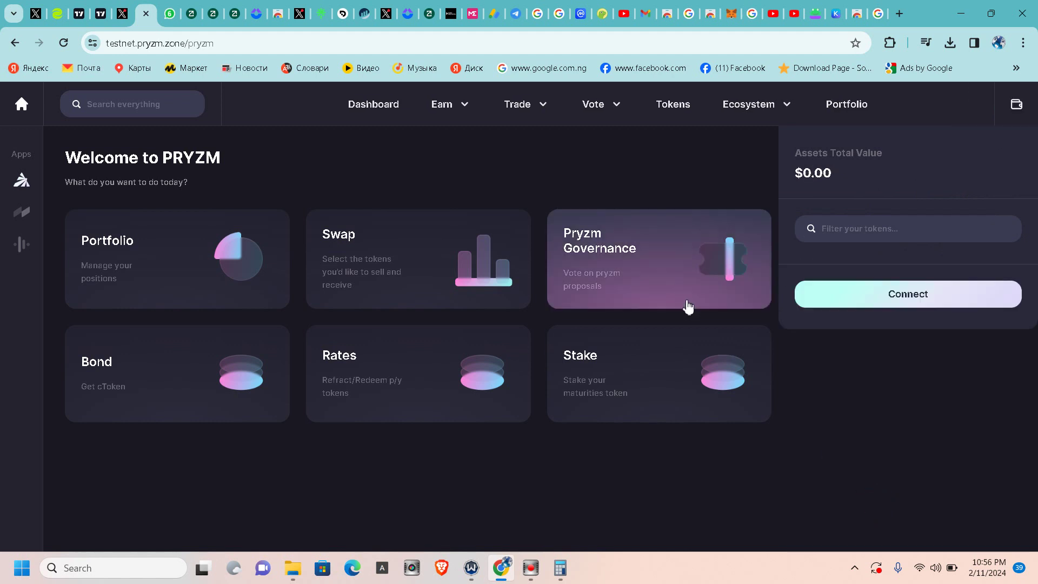
- Try to connect to the Pryzm testnet with the Keplr wallet
{"action": "left_click", "coordinate": [1016, 103]}
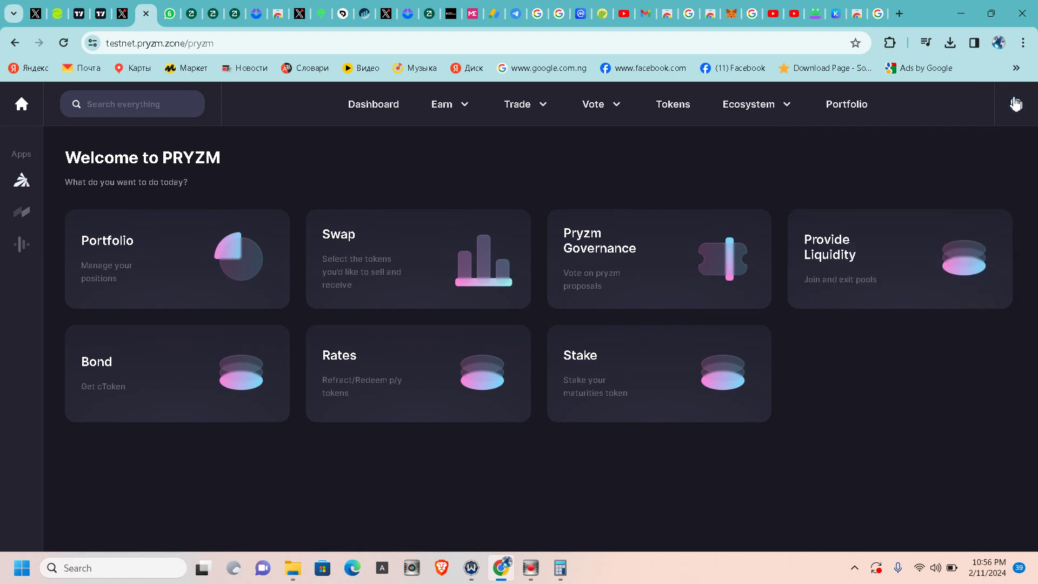
{"action": "left_click", "coordinate": [1017, 103]}
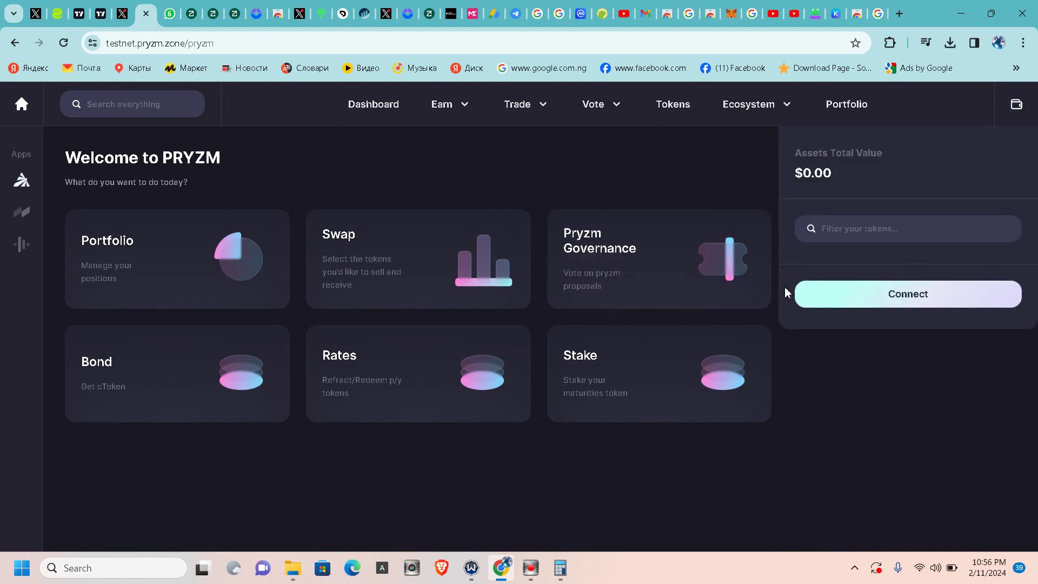
{"action": "left_click", "coordinate": [853, 308]}
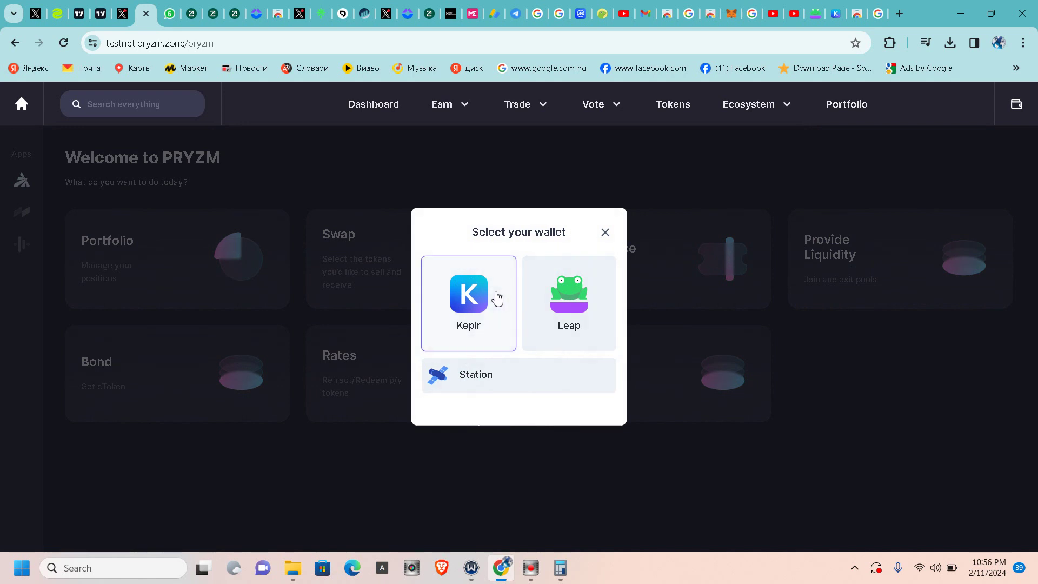
{"action": "left_click", "coordinate": [495, 297]}
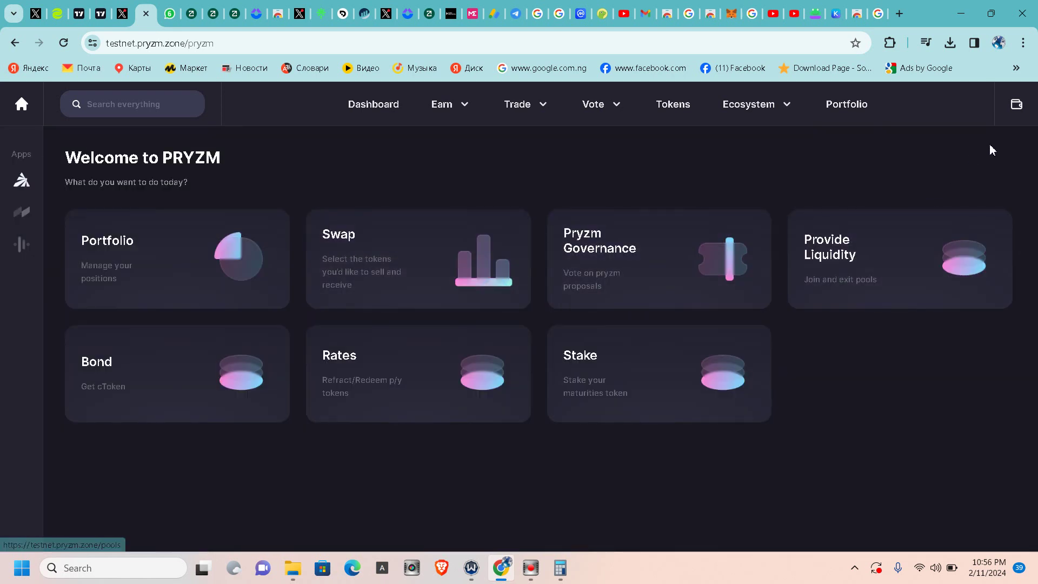
- Connect to the Pryzm testnet with the Leap wallet
{"action": "left_click", "coordinate": [1016, 111]}
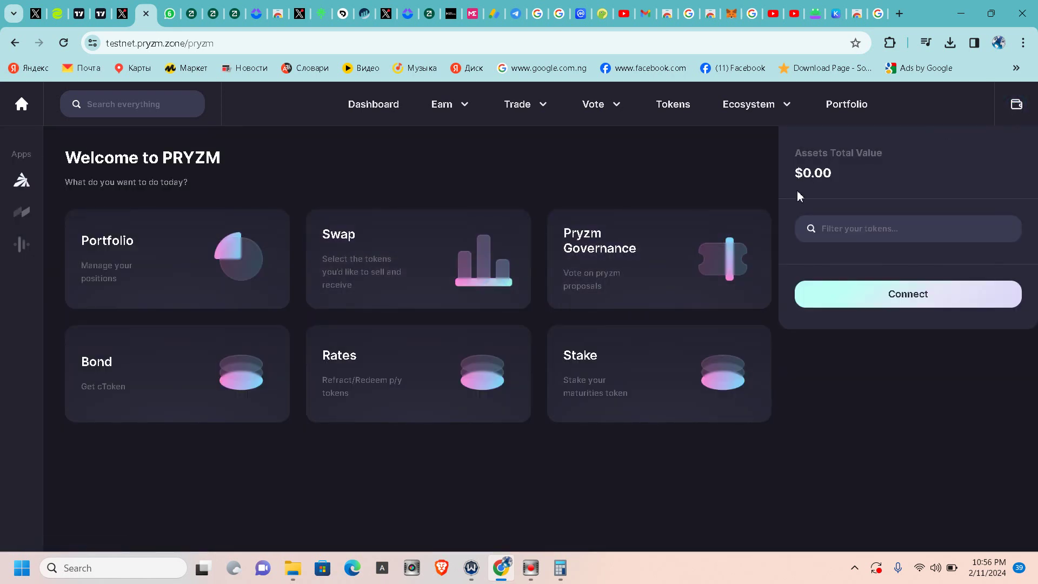
{"action": "left_click", "coordinate": [854, 300]}
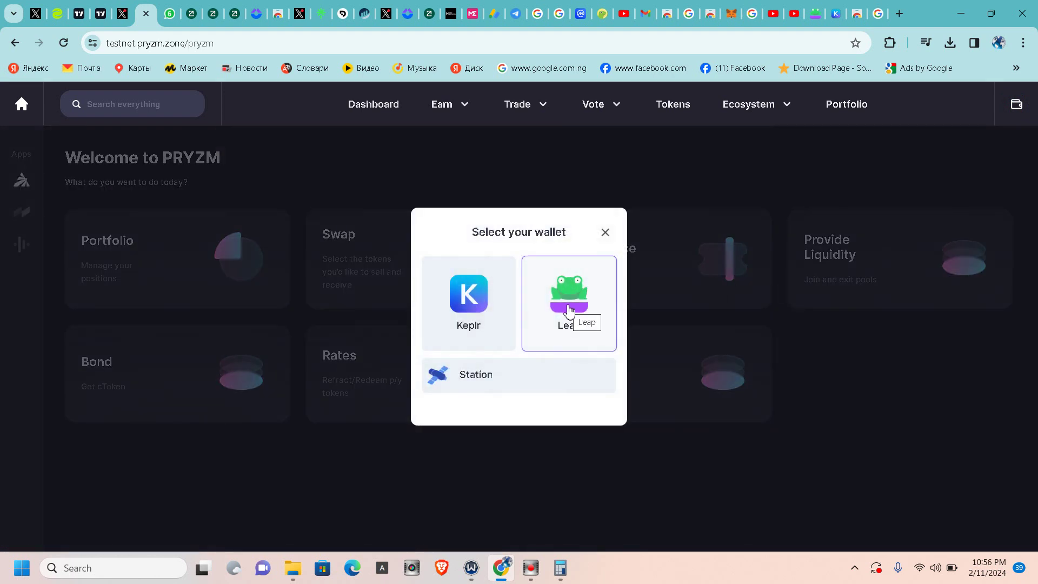
{"action": "left_click", "coordinate": [569, 310]}
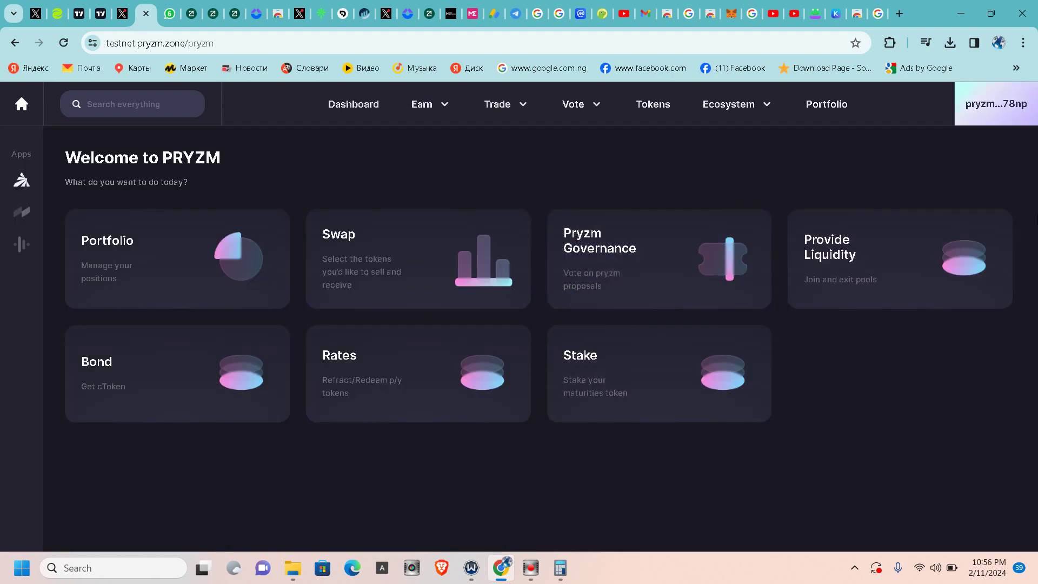
- Check the asset list of the reconnected wallet and close the wallet overview
{"action": "left_click", "coordinate": [982, 125]}
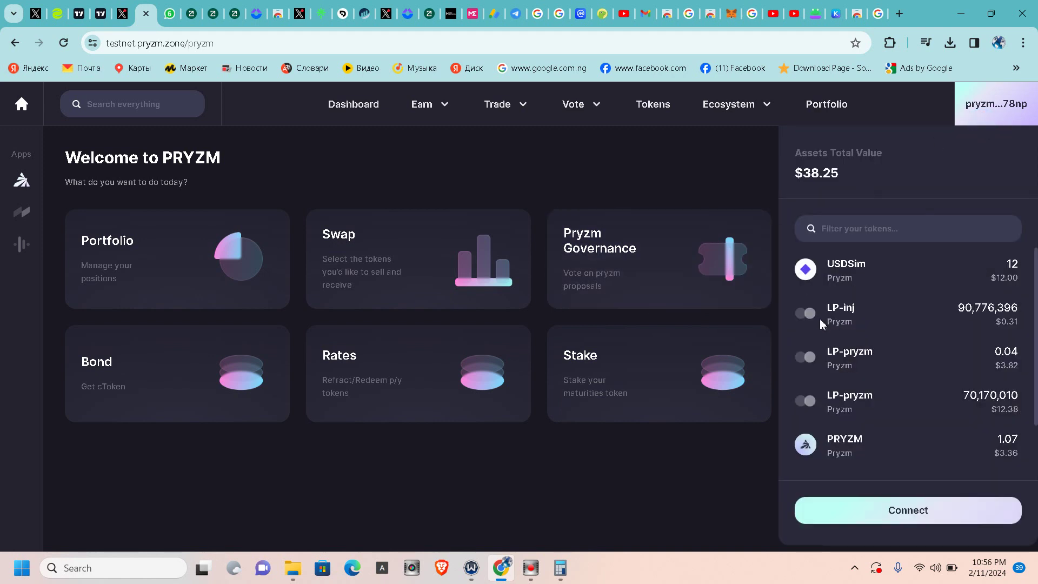
{"action": "scroll", "coordinate": [809, 305], "scroll_direction": "down", "scroll_amount": 1}
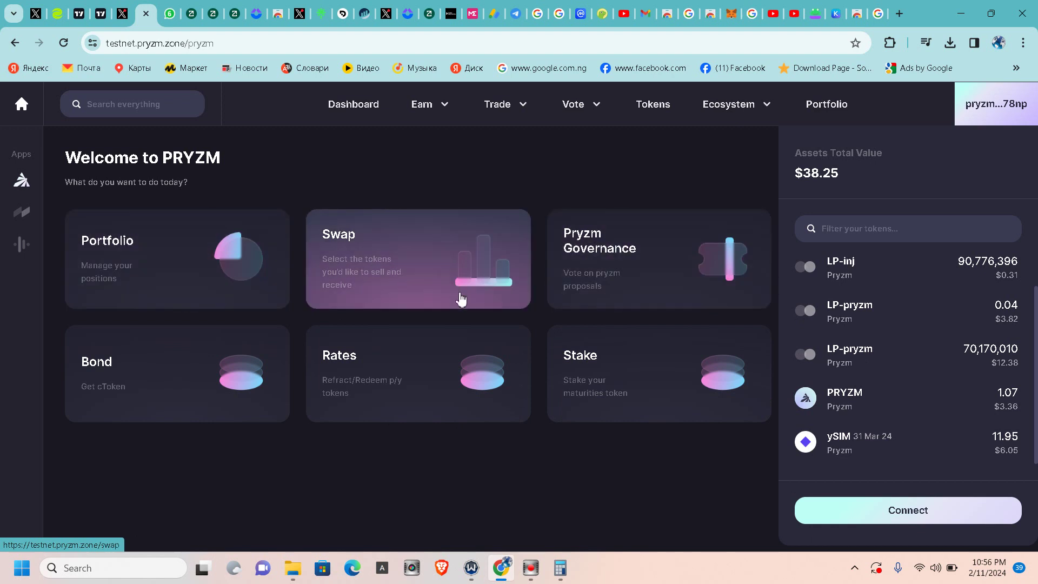
{"action": "left_click", "coordinate": [639, 184]}
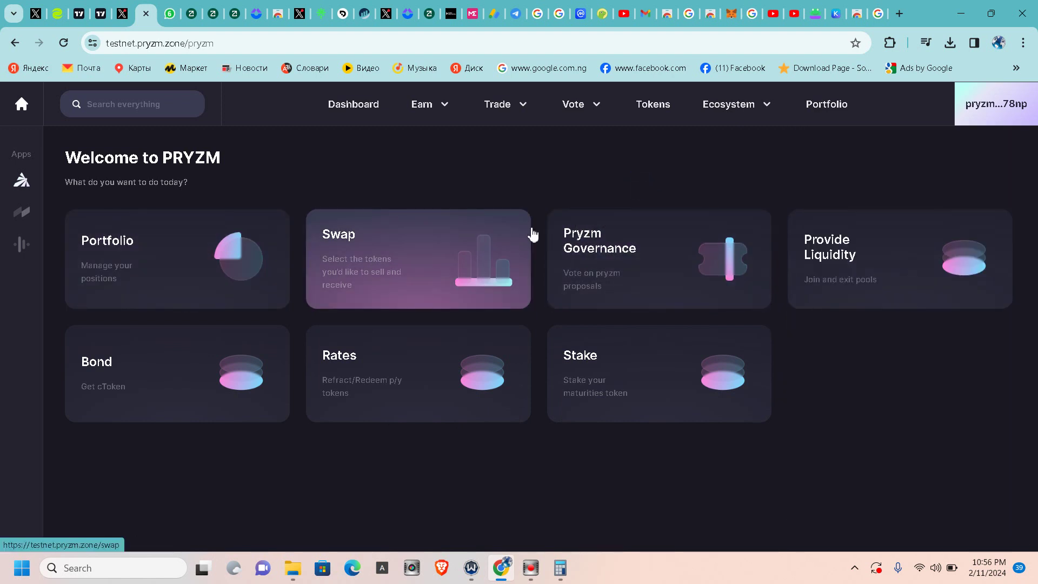